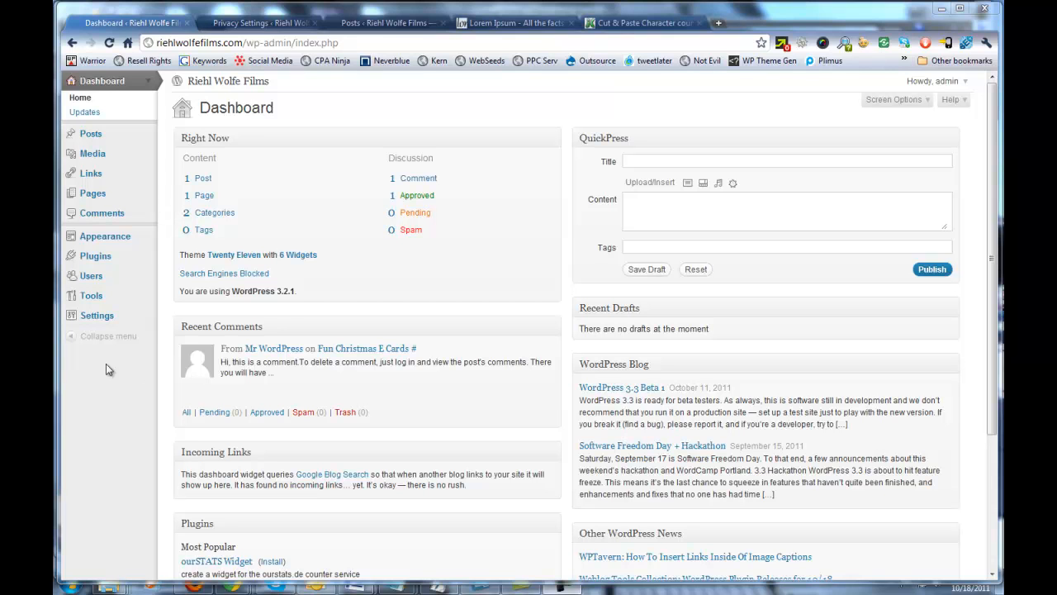
Review the site's General, Privacy and Permalink settings.
left_click(87, 321)
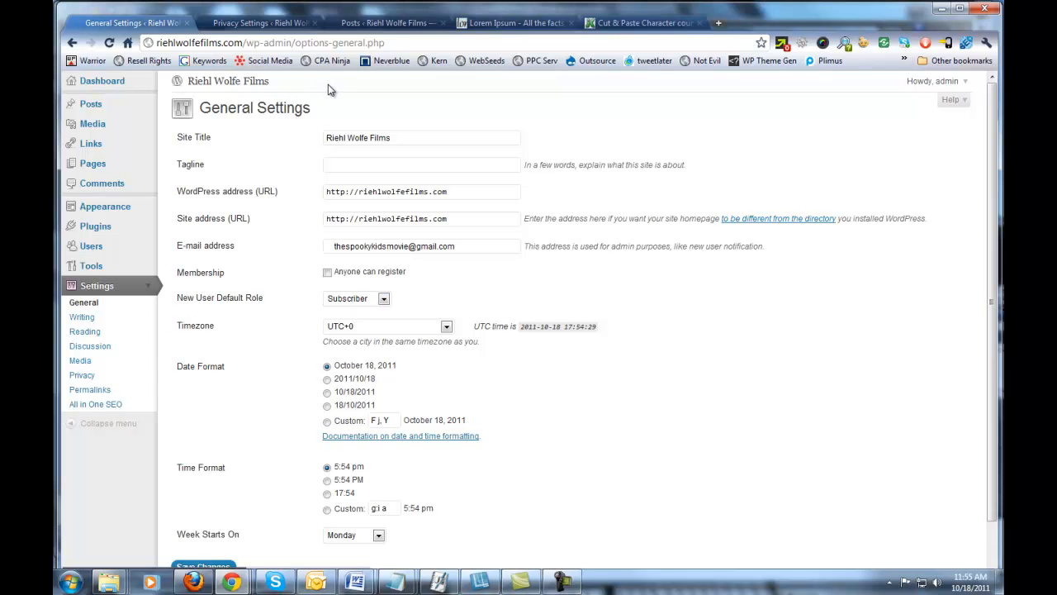
left_click(82, 376)
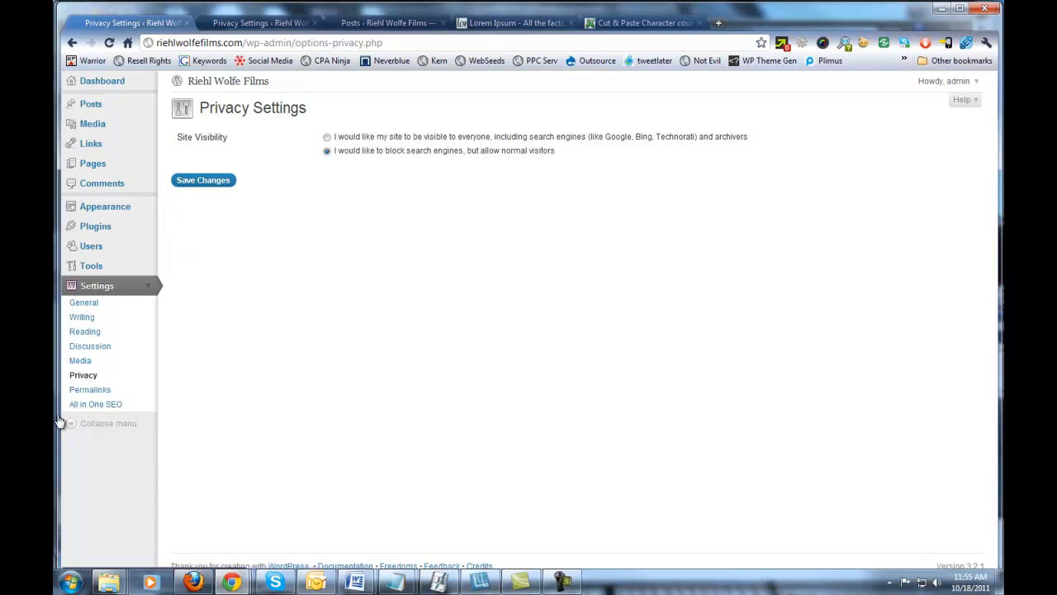
left_click(91, 392)
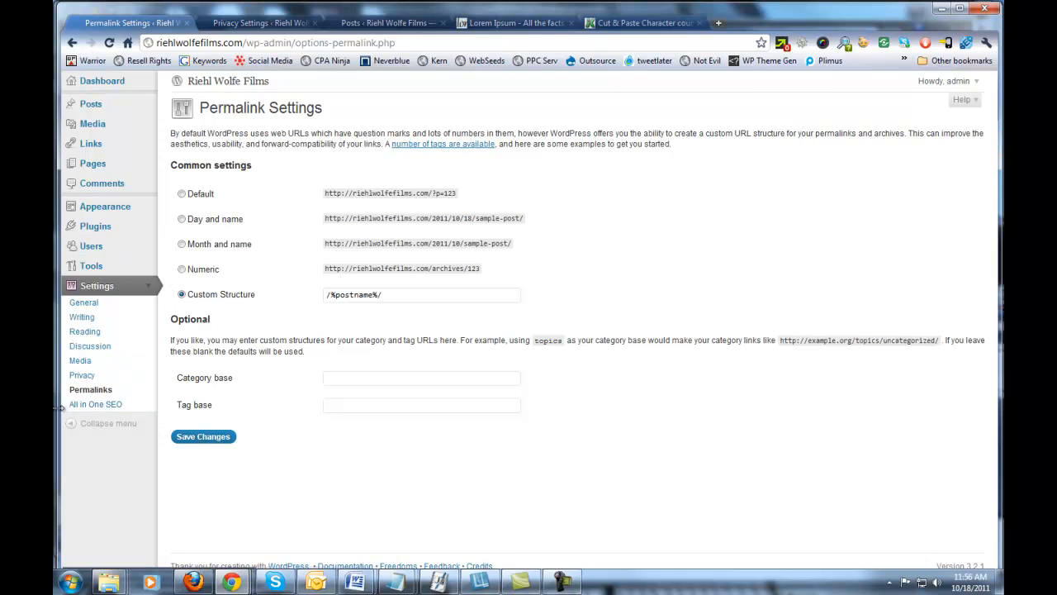
Search the directory of new plugins for "TinyMCE Advanced".
left_click(98, 225)
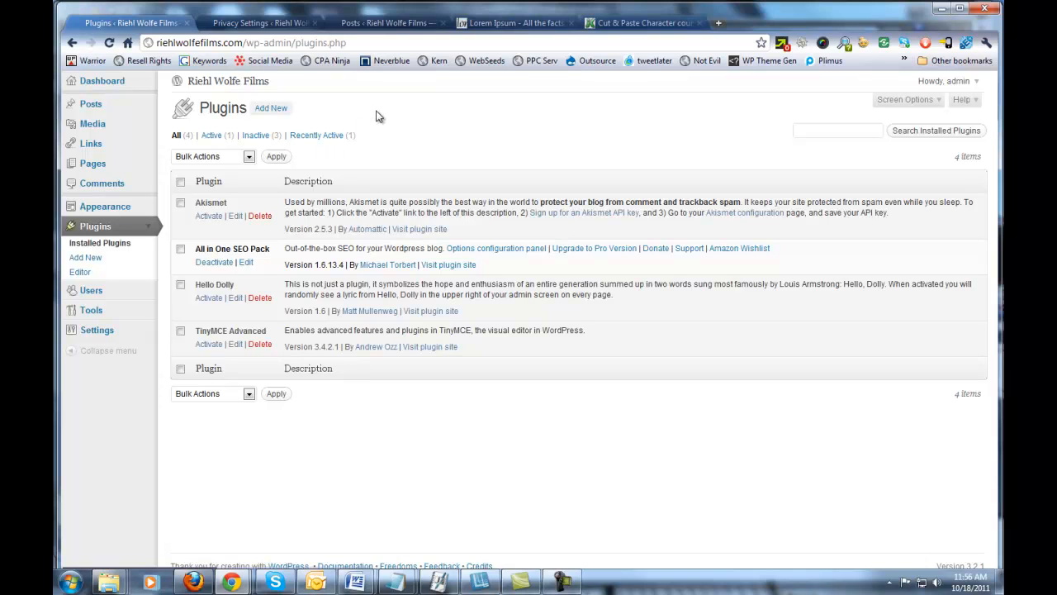
left_click(271, 108)
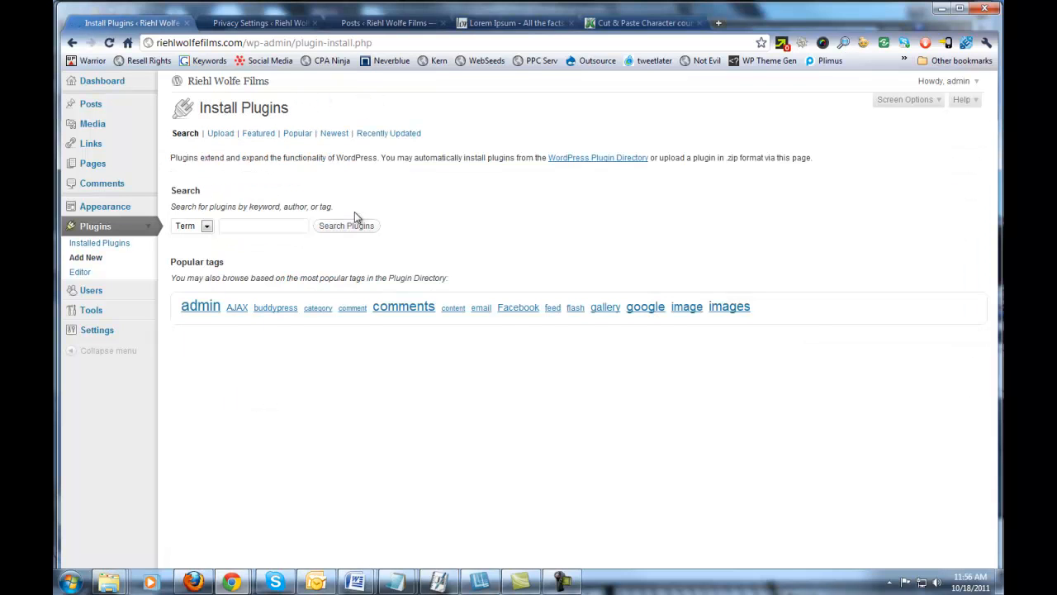
left_click(265, 226)
type("tin")
key("Down")
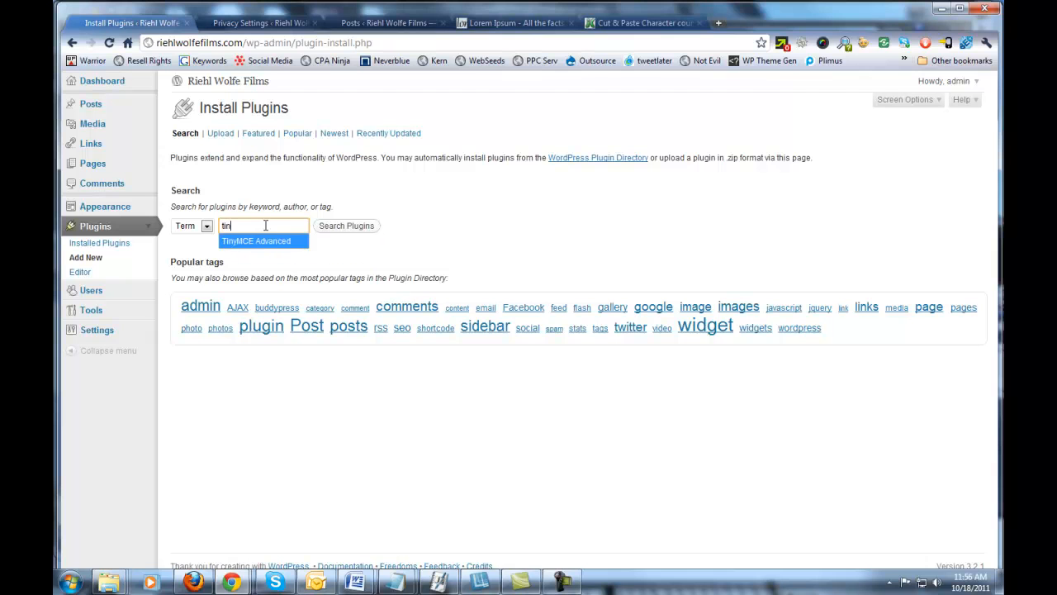
key("Return")
key("Return")
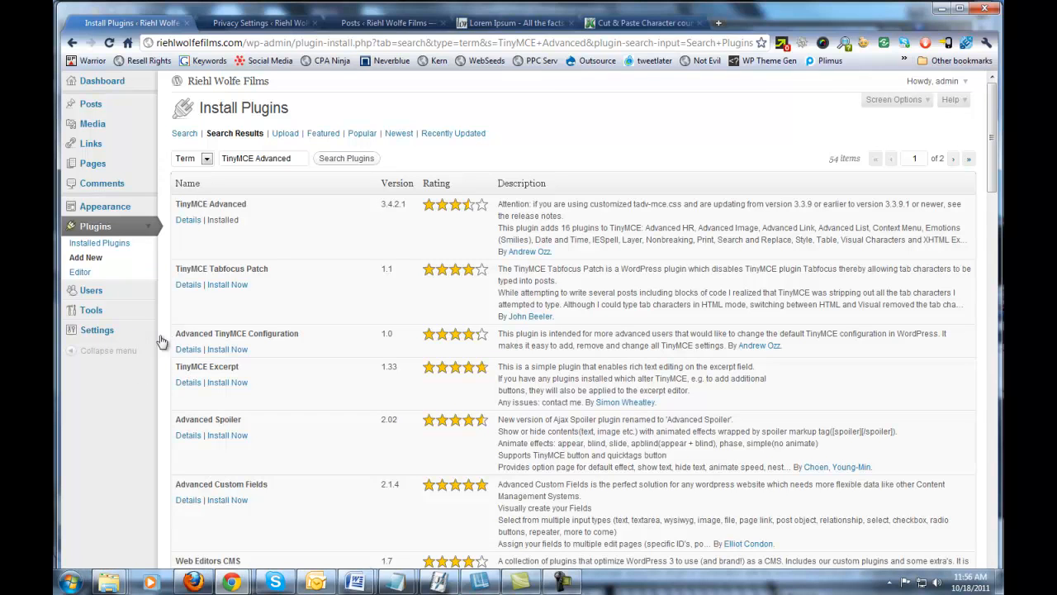
left_click(98, 331)
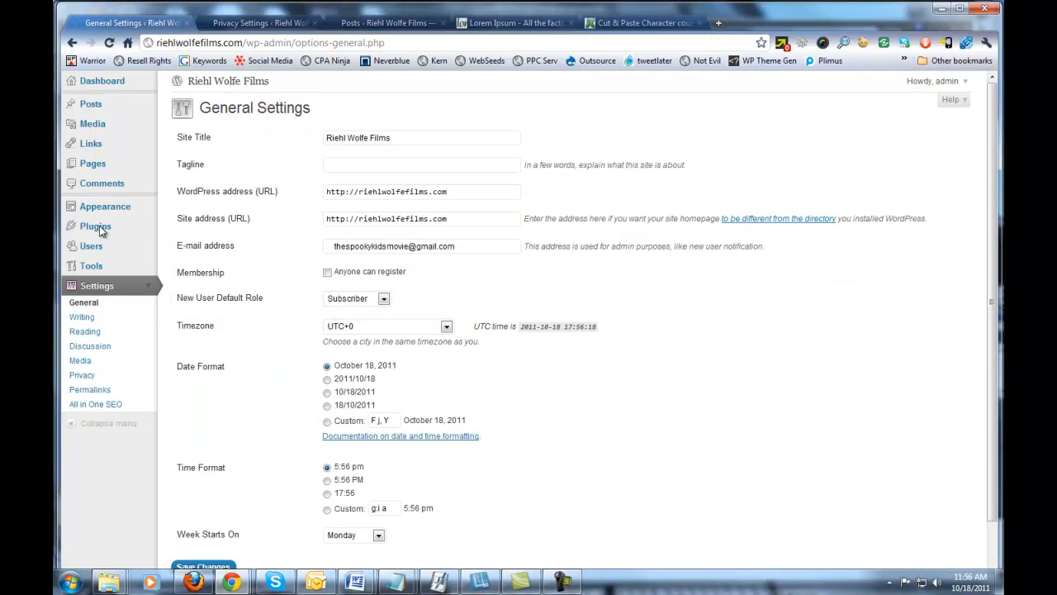
left_click(180, 228)
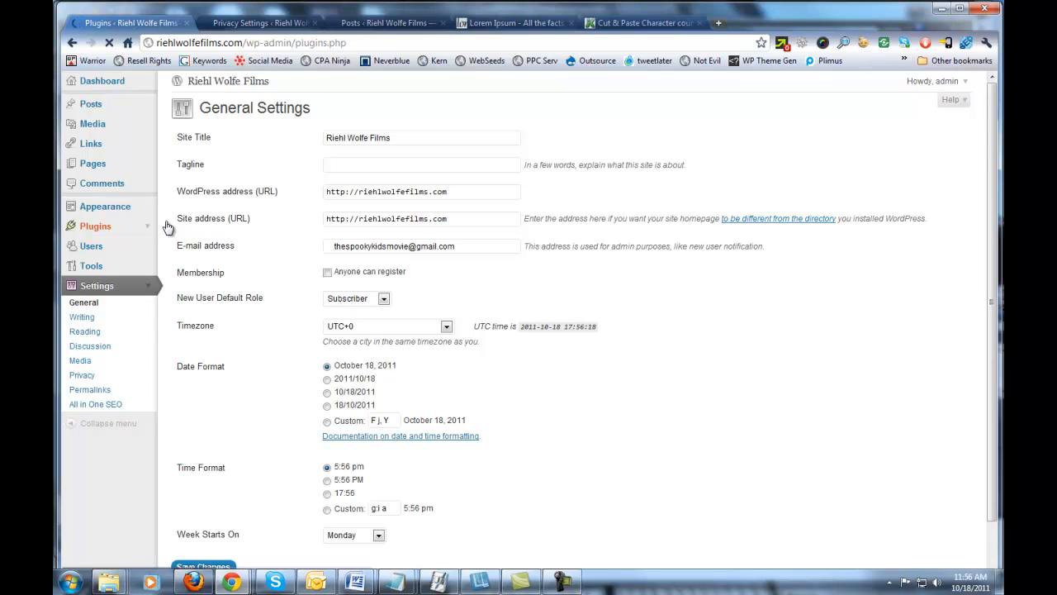
left_click(244, 25)
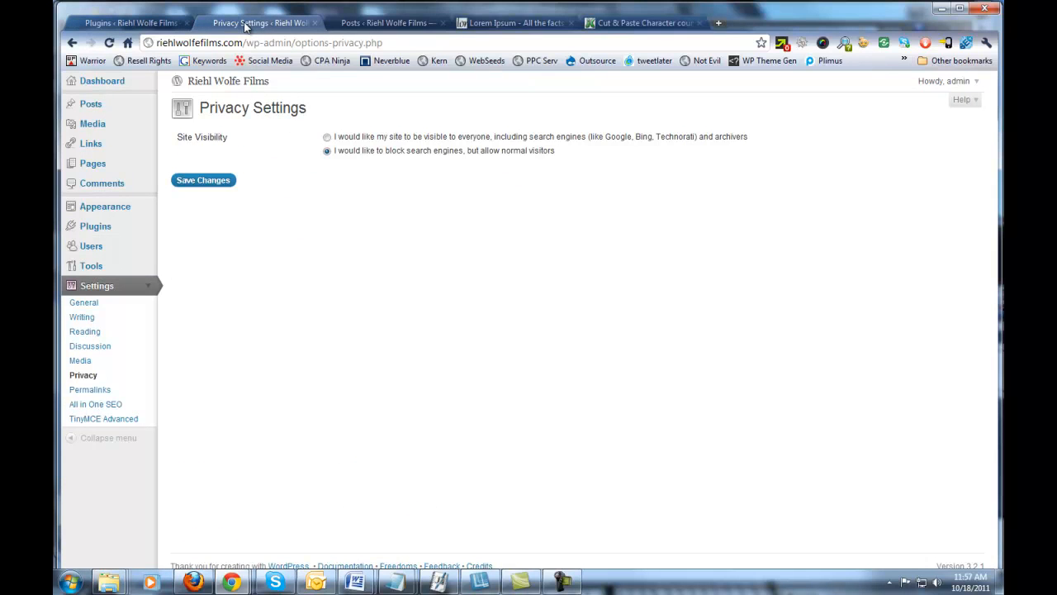
left_click(177, 24)
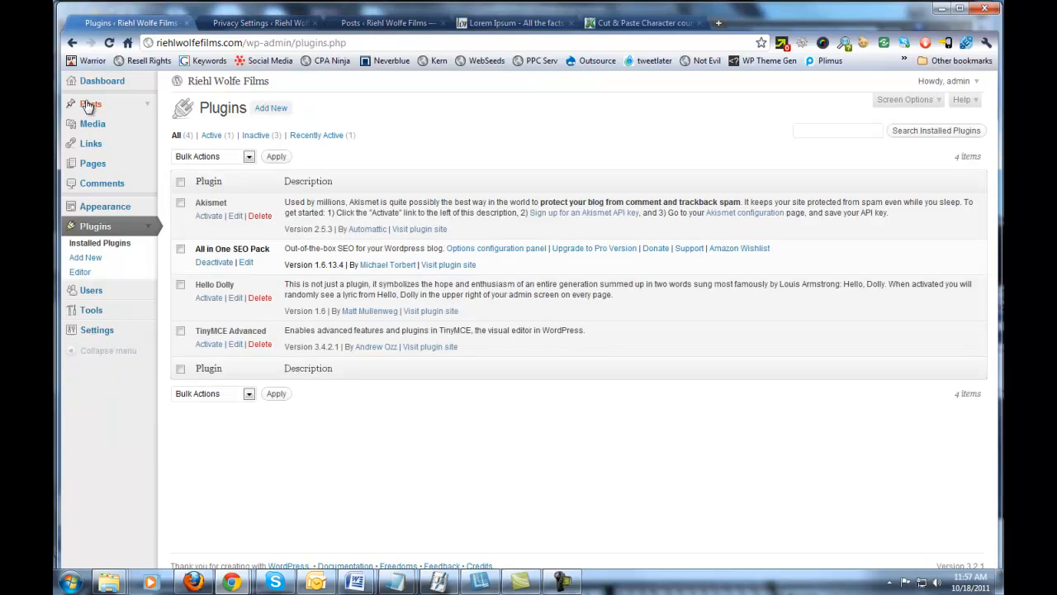
Open the "Fun Christmas E Cards" post for editing and toggle the editor's second toolbar row off and back on.
left_click(90, 105)
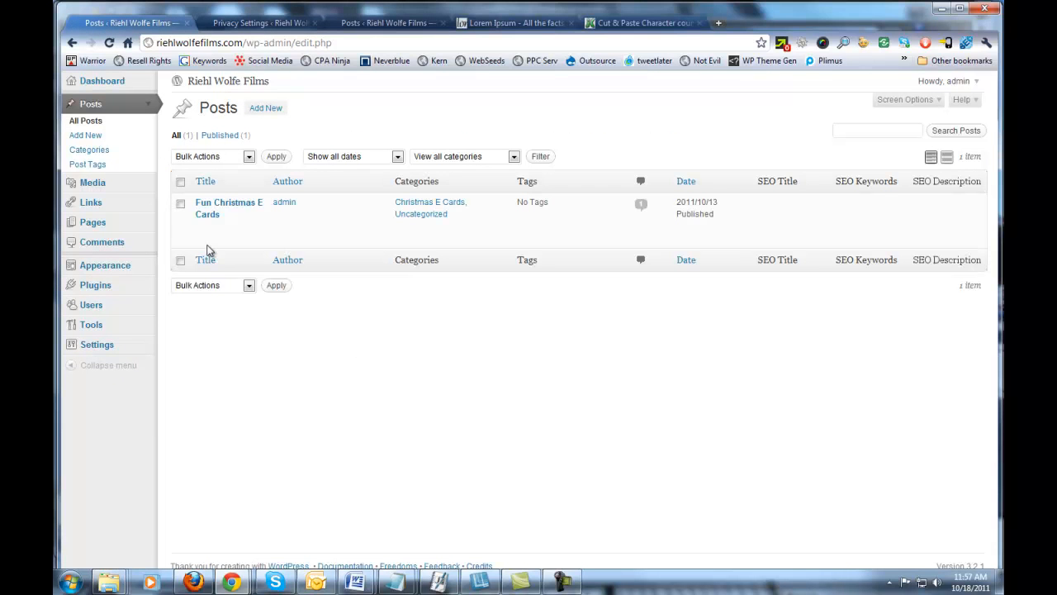
left_click(232, 208)
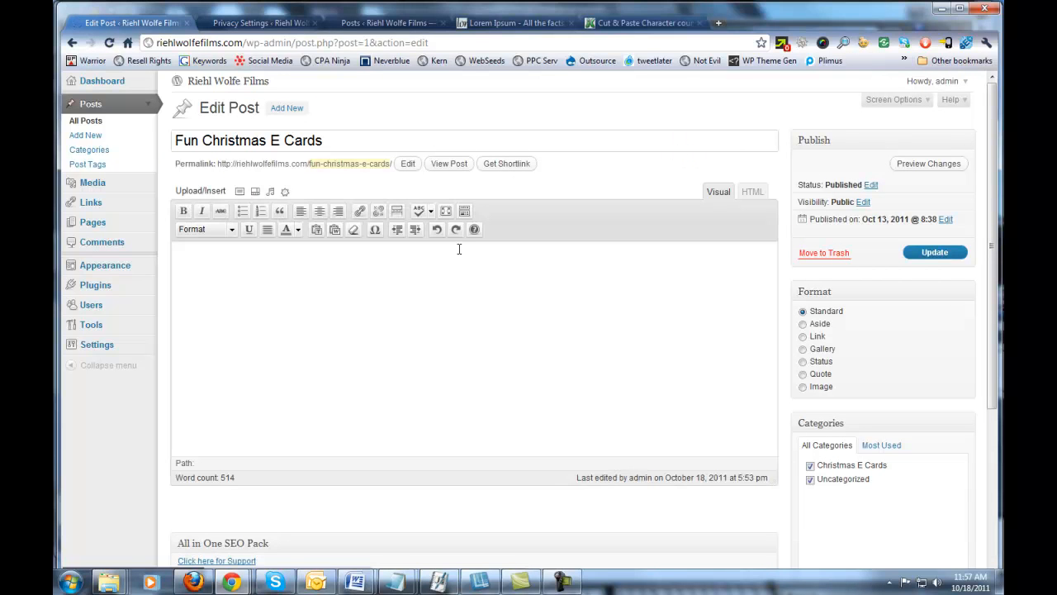
left_click(464, 211)
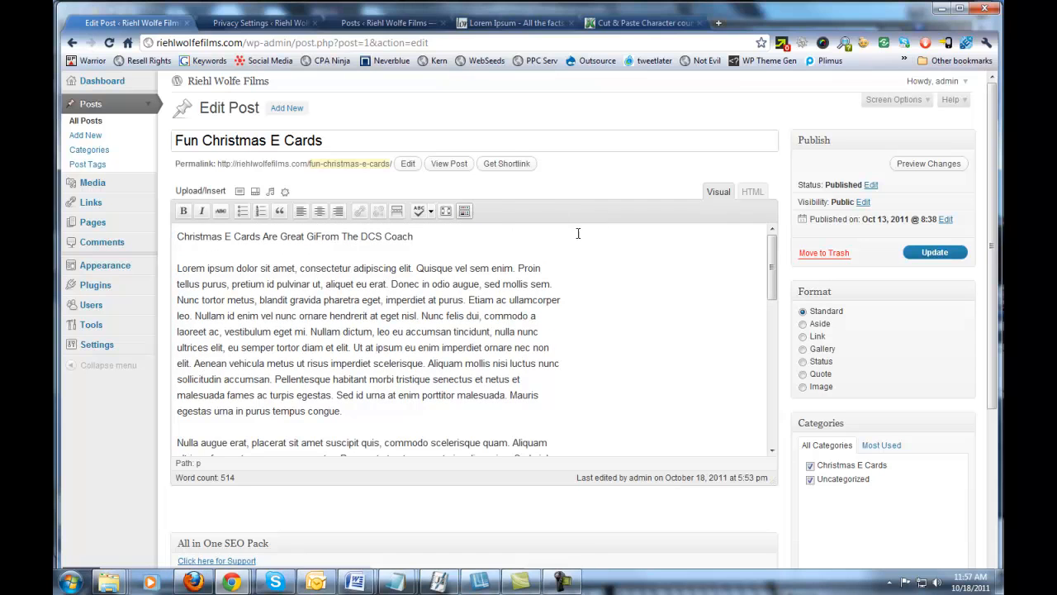
left_click(465, 213)
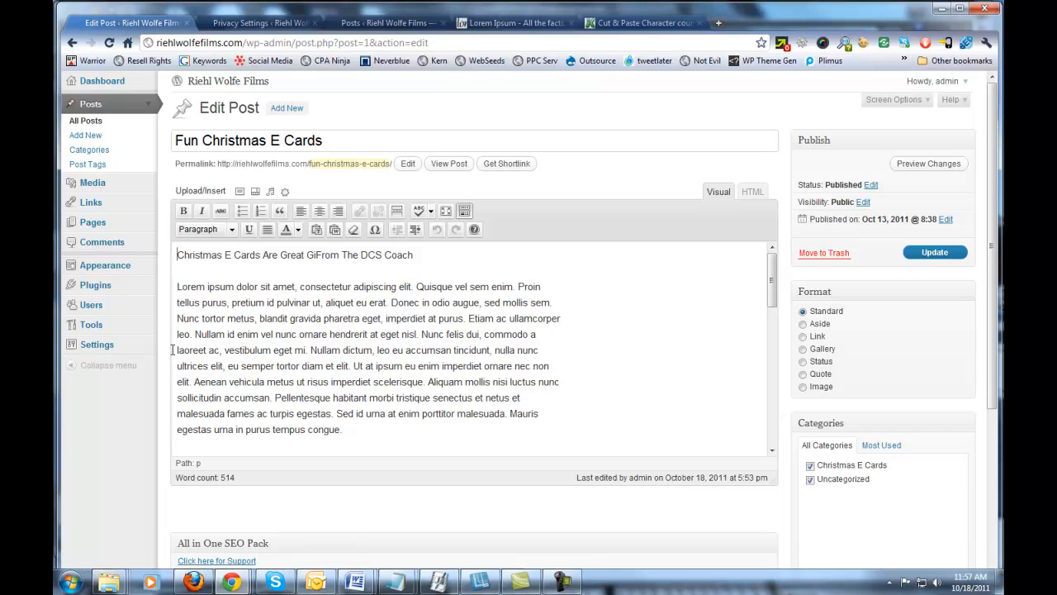
Activate the TinyMCE Advanced plugin among the installed plugins.
left_click(98, 289)
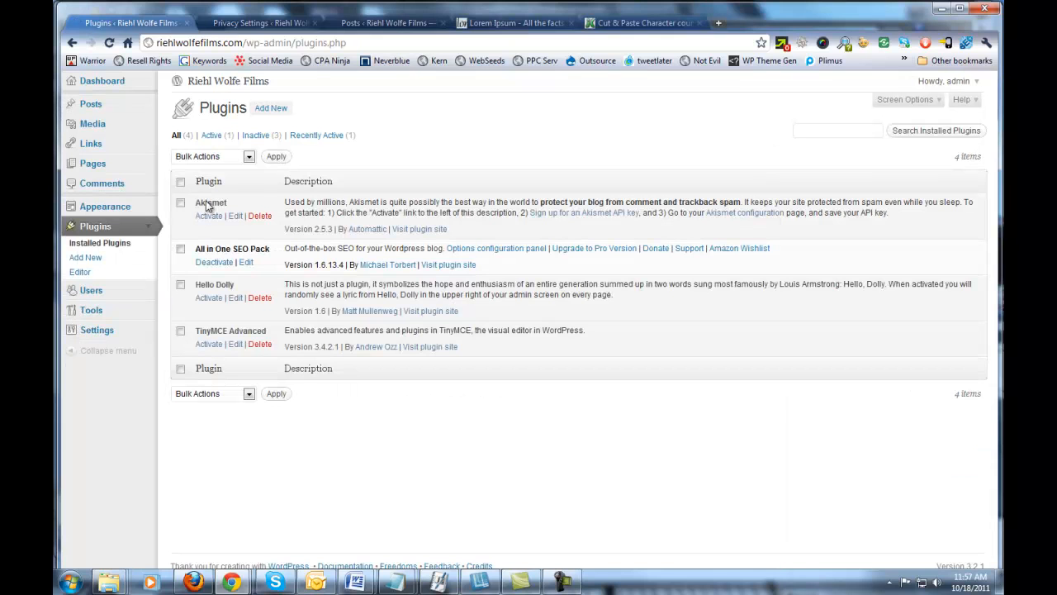
left_click(209, 344)
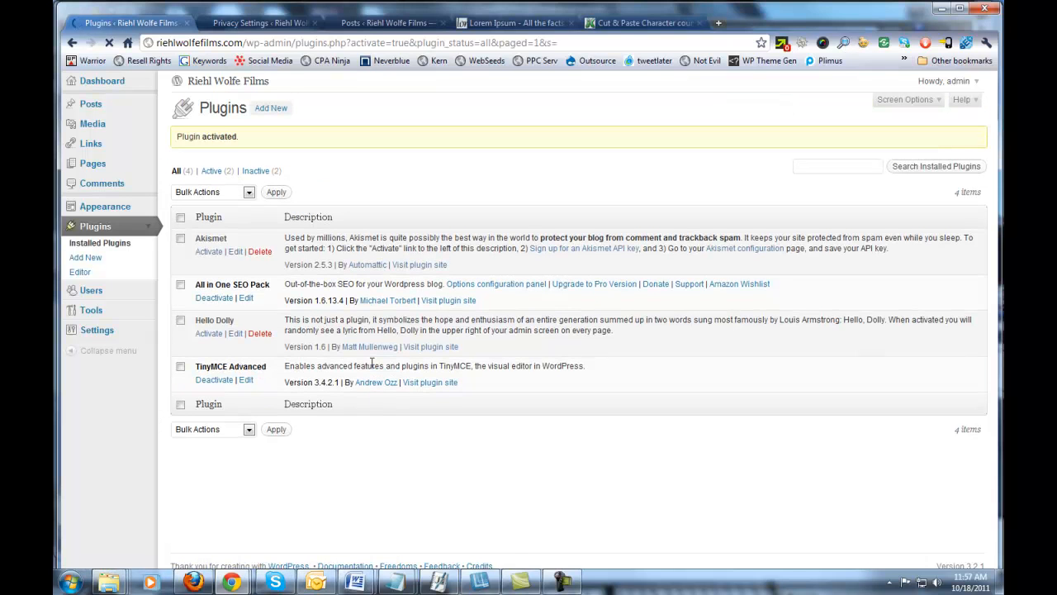
Review the TinyMCE Advanced button arrangement and advanced options, and save the plugin's settings.
left_click(97, 332)
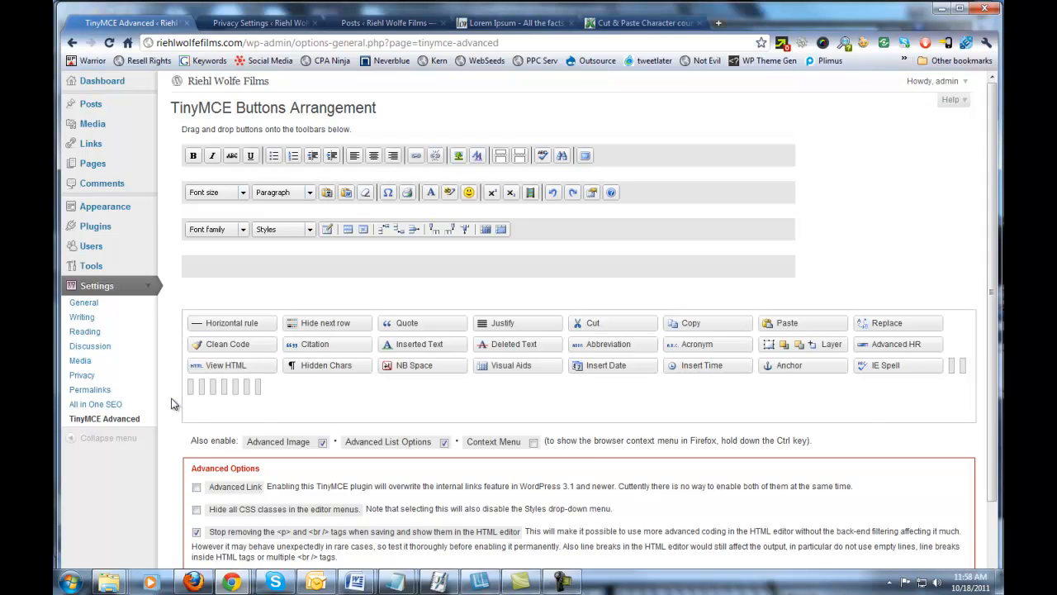
scroll(173, 403, "down", 2)
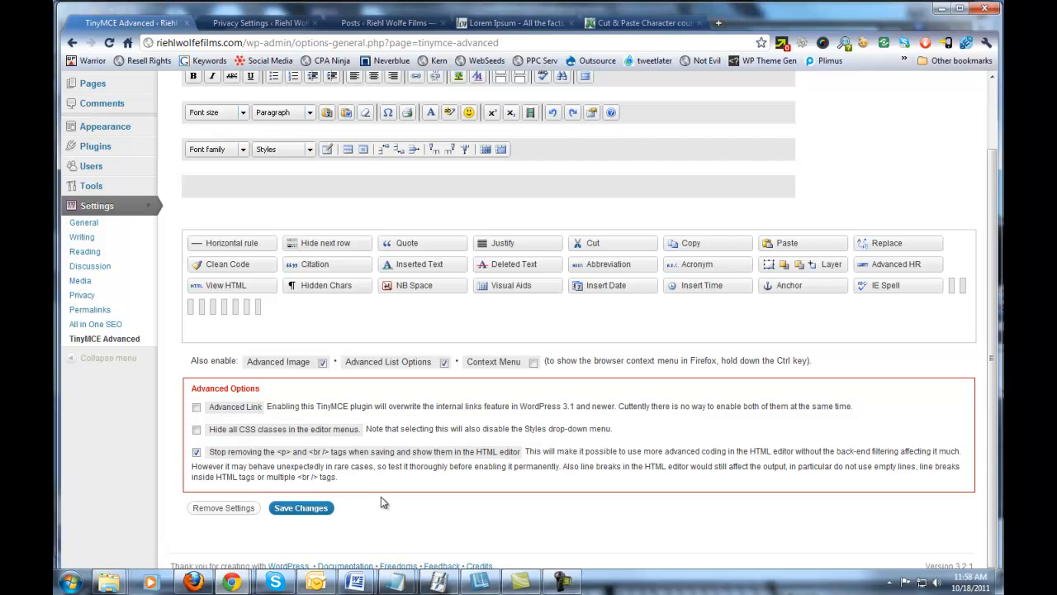
scroll(438, 479, "up", 2)
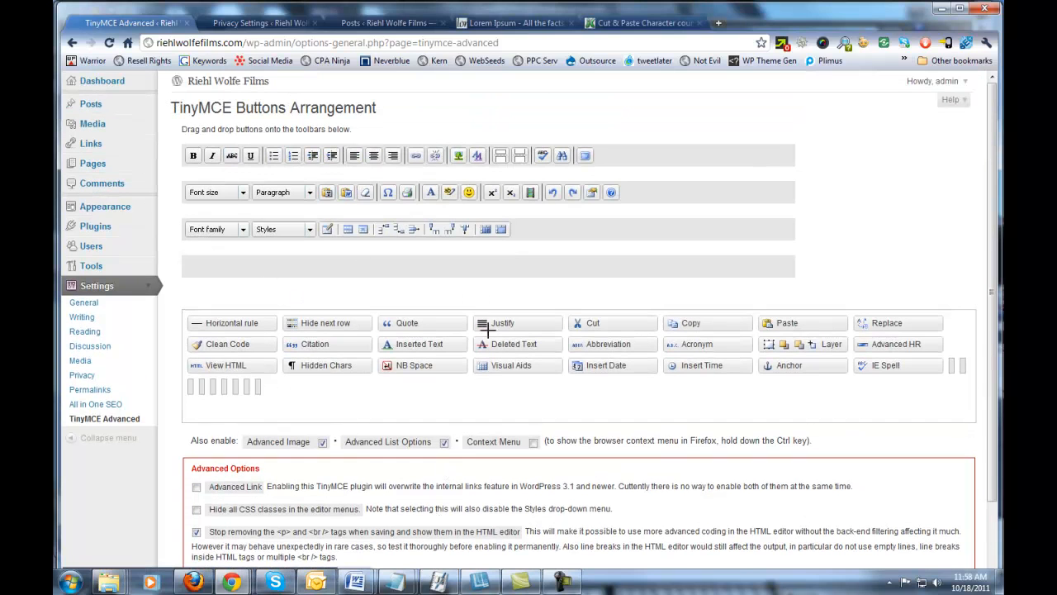
left_click_drag(510, 323, 520, 320)
scroll(174, 446, "down", 2)
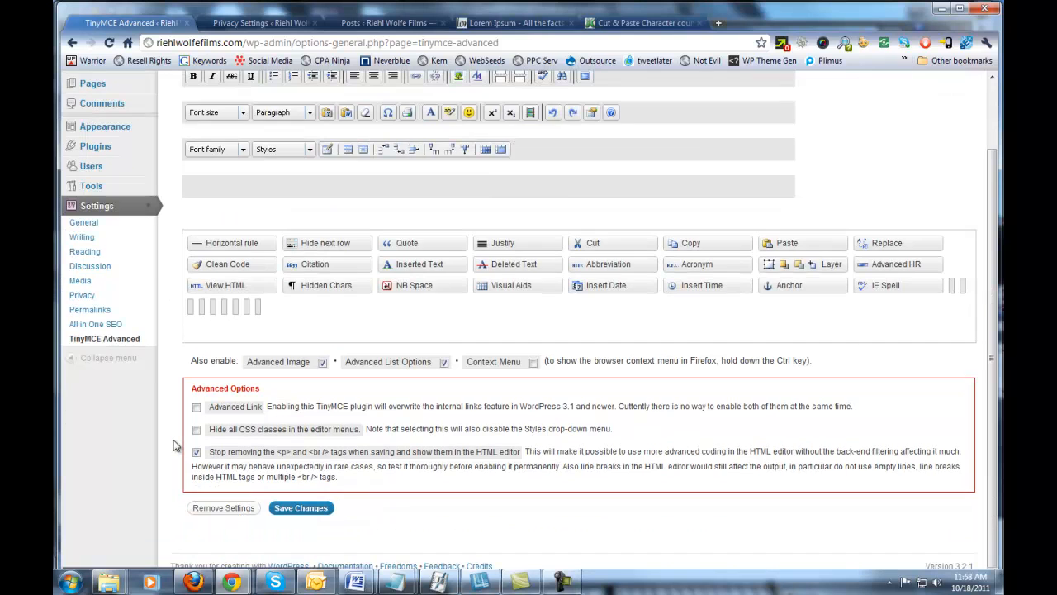
left_click(301, 510)
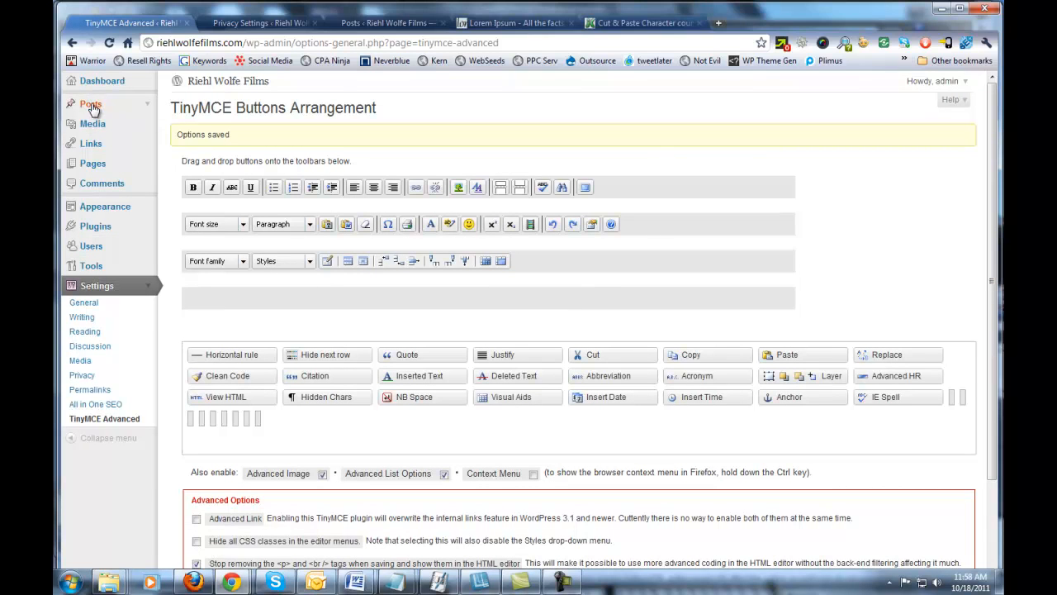
Open the "Fun Christmas E Cards" post and complete its opening line to read "Christmas E Cards Are Great Gifts For Family".
left_click(92, 108)
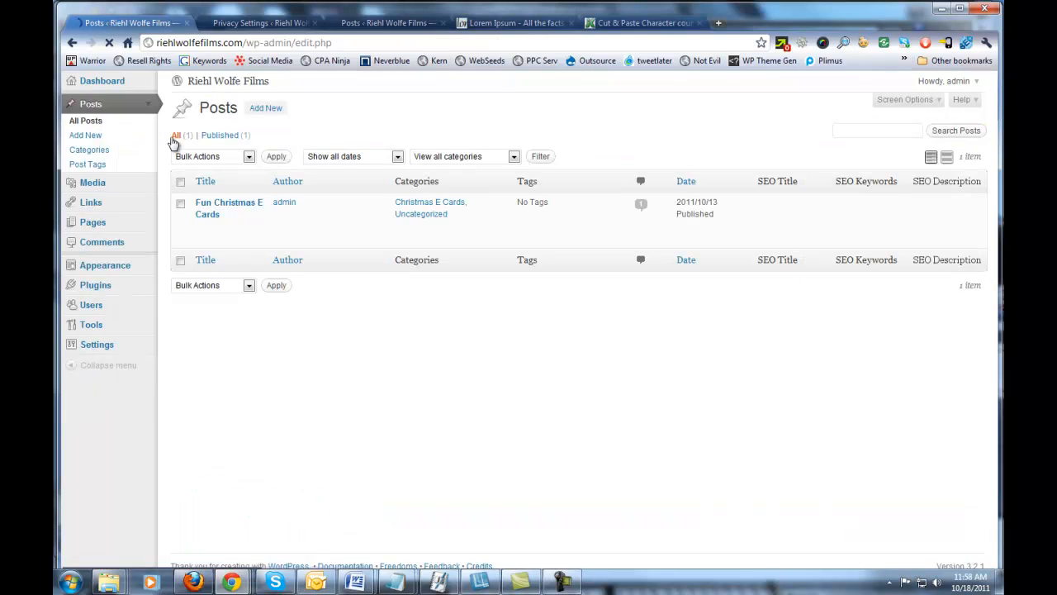
left_click(217, 208)
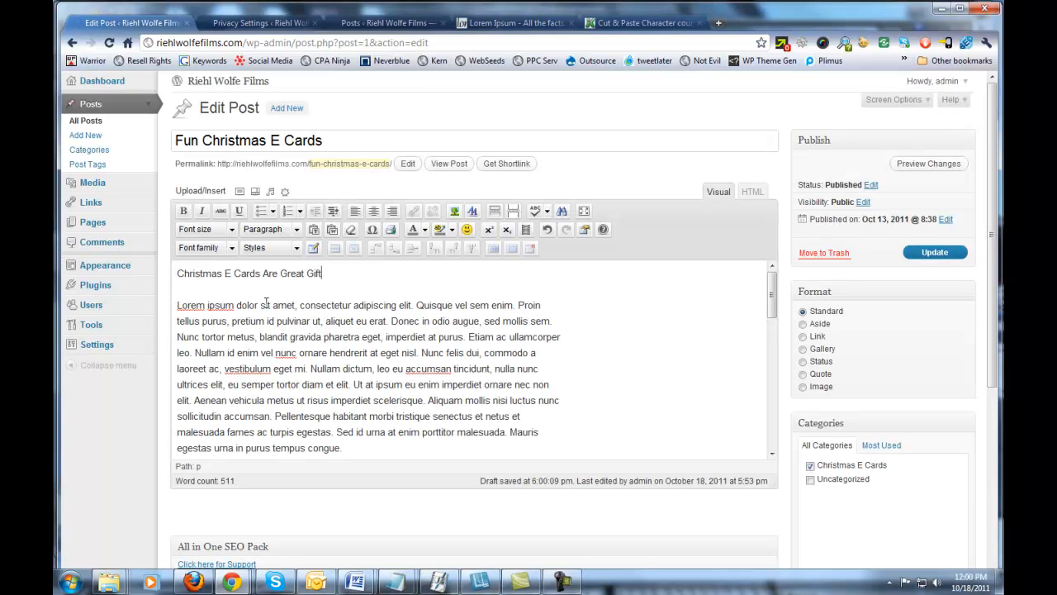
type("s For Fsmily")
key("BackSpace")
key("BackSpace")
key("BackSpace")
key("BackSpace")
key("BackSpace")
type("amily")
Format the post's opening line as Heading 1 with font size 4 (14pt).
left_click_drag(375, 274, 176, 272)
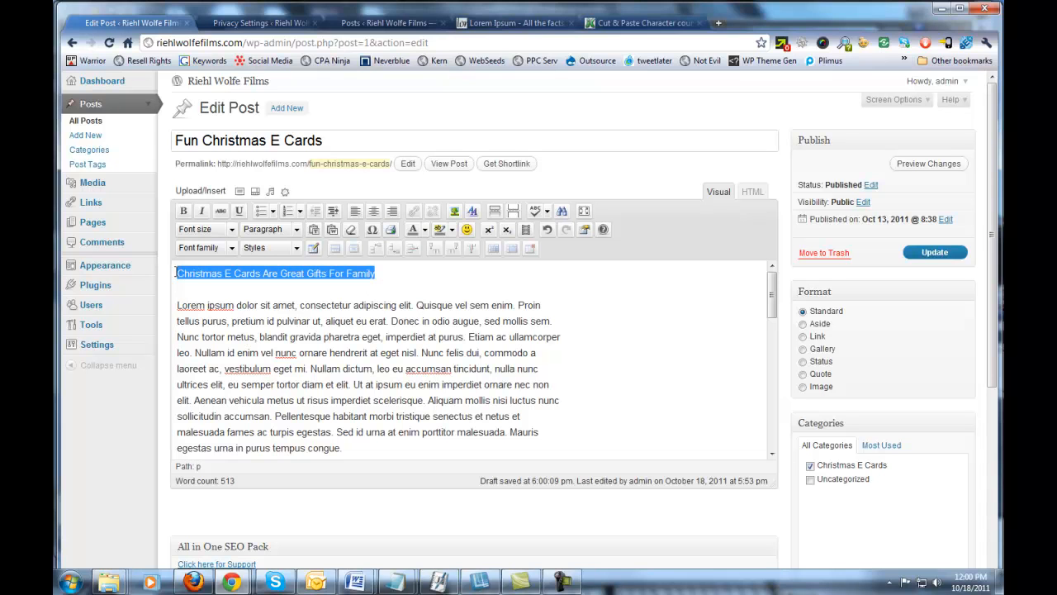
left_click(297, 229)
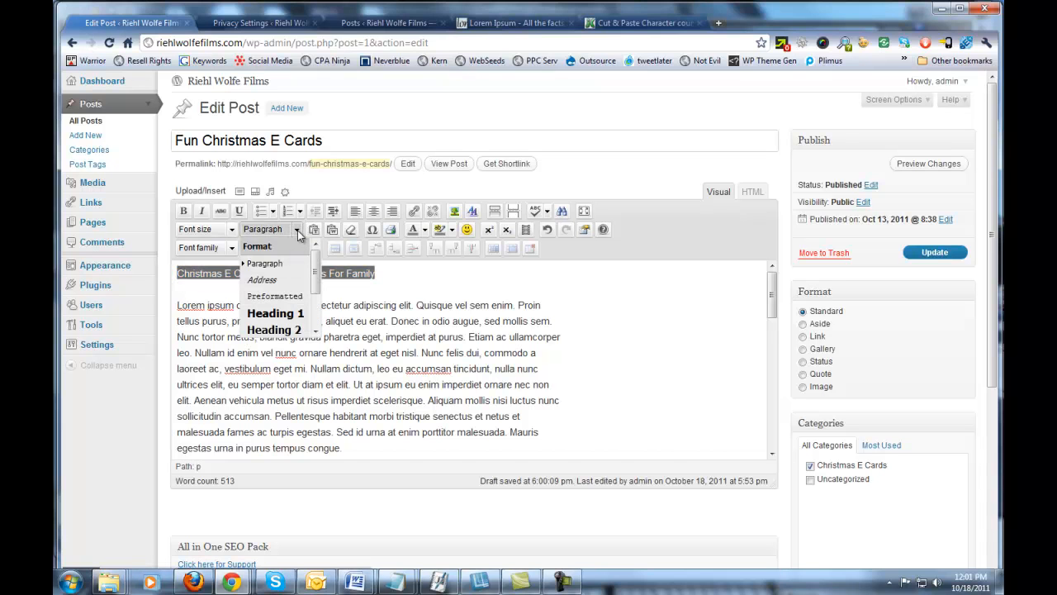
mouse_move(316, 286)
left_mouse_down()
mouse_move(315, 319)
mouse_move(319, 269)
left_mouse_up()
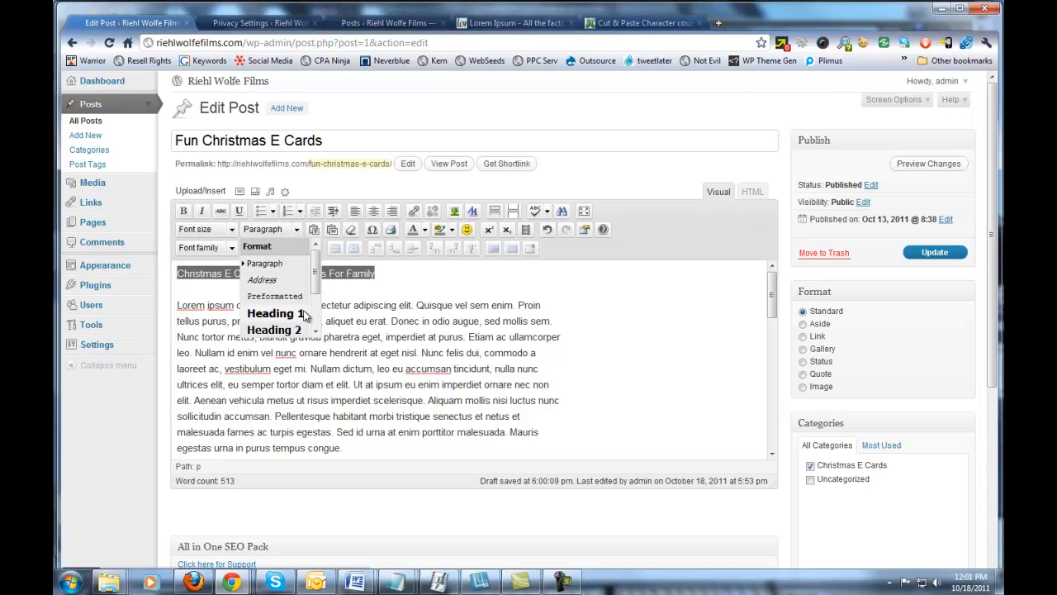
left_click(276, 313)
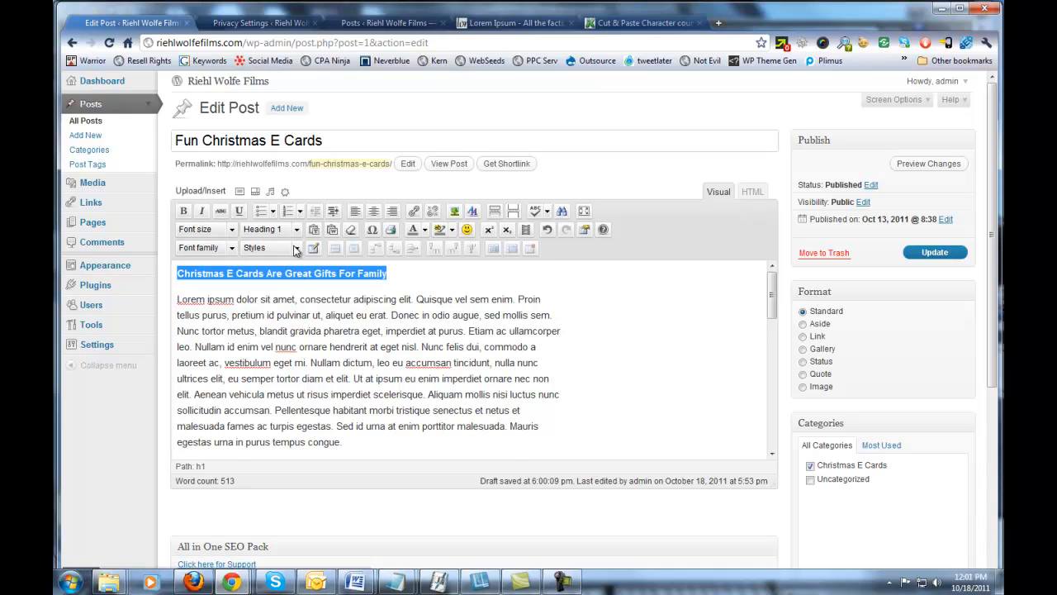
left_click(233, 229)
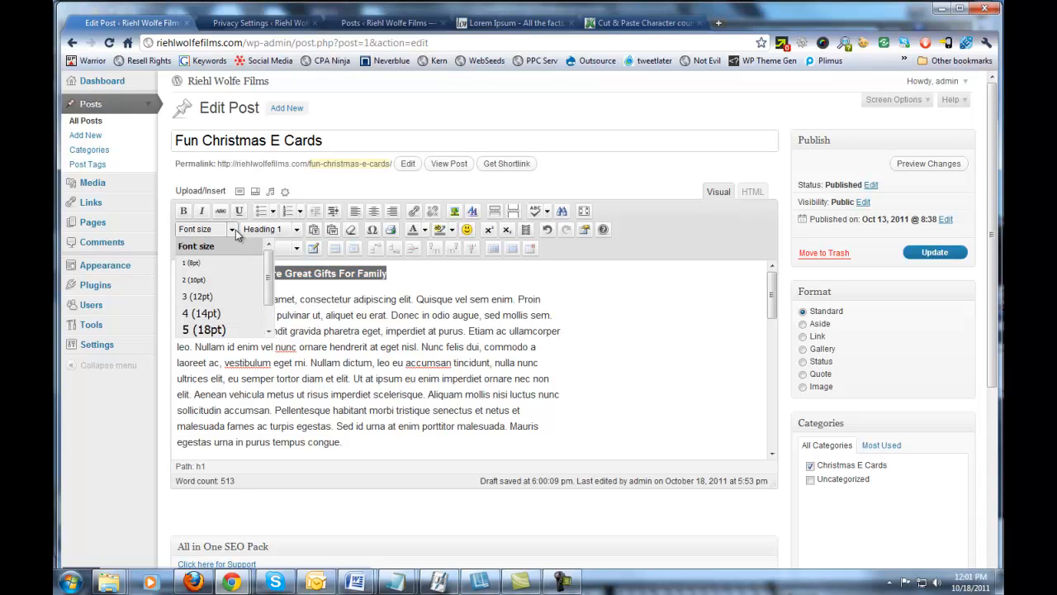
left_click(221, 316)
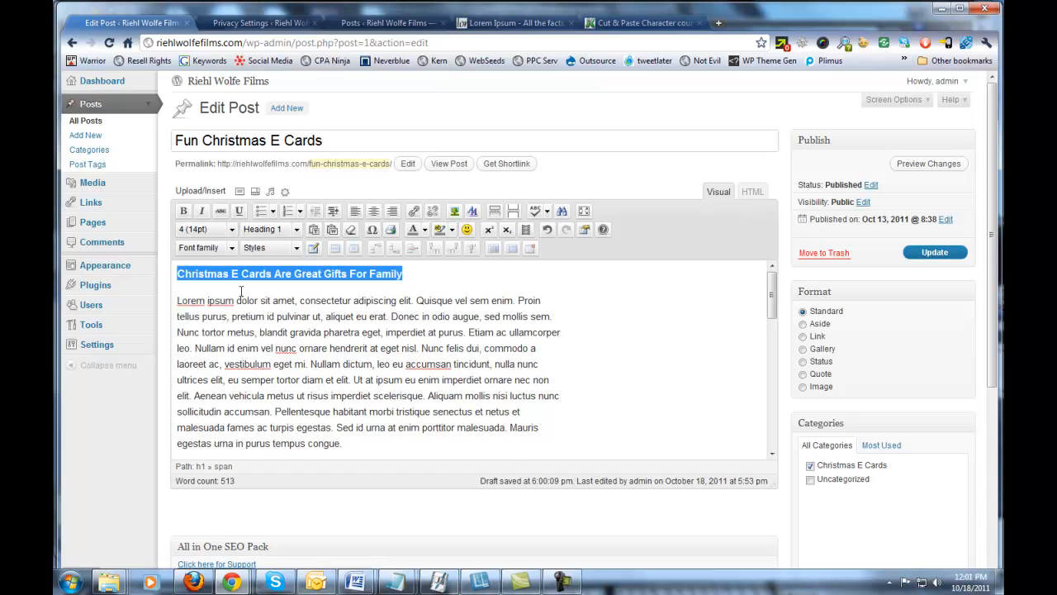
left_click(414, 277)
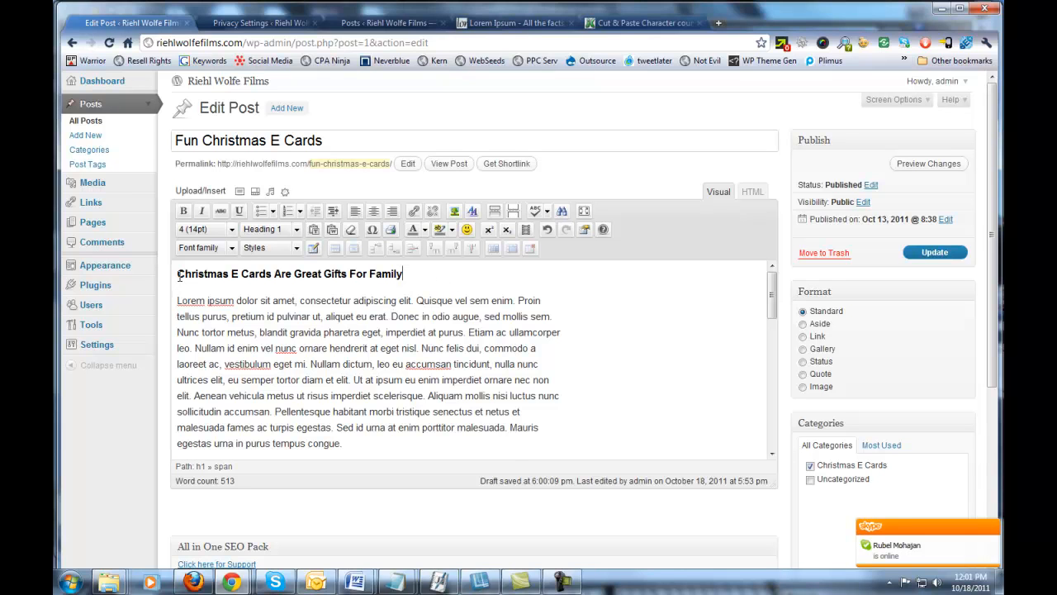
left_click_drag(177, 273, 273, 274)
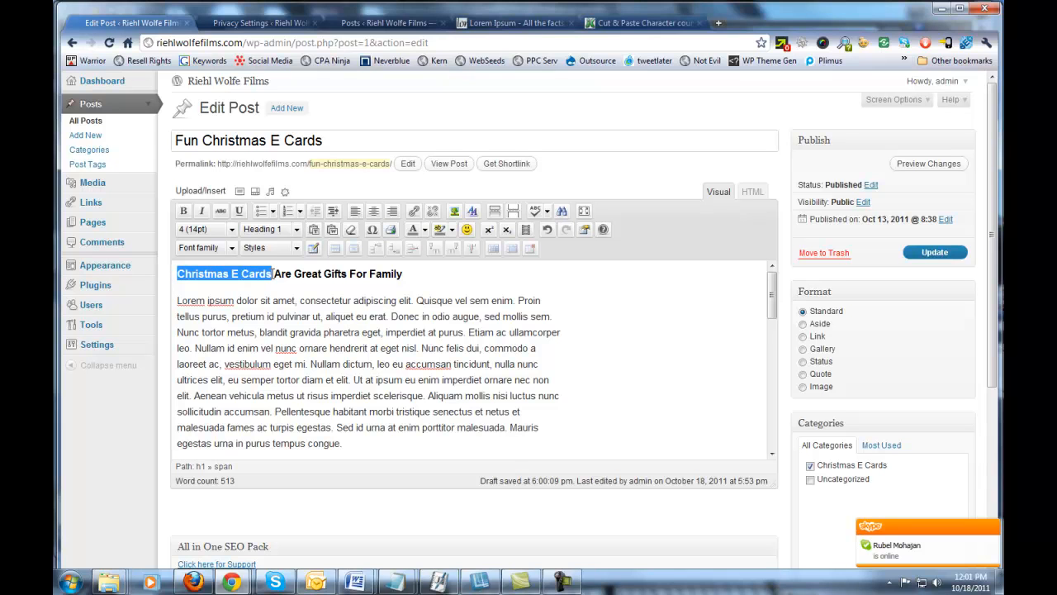
left_click(273, 300)
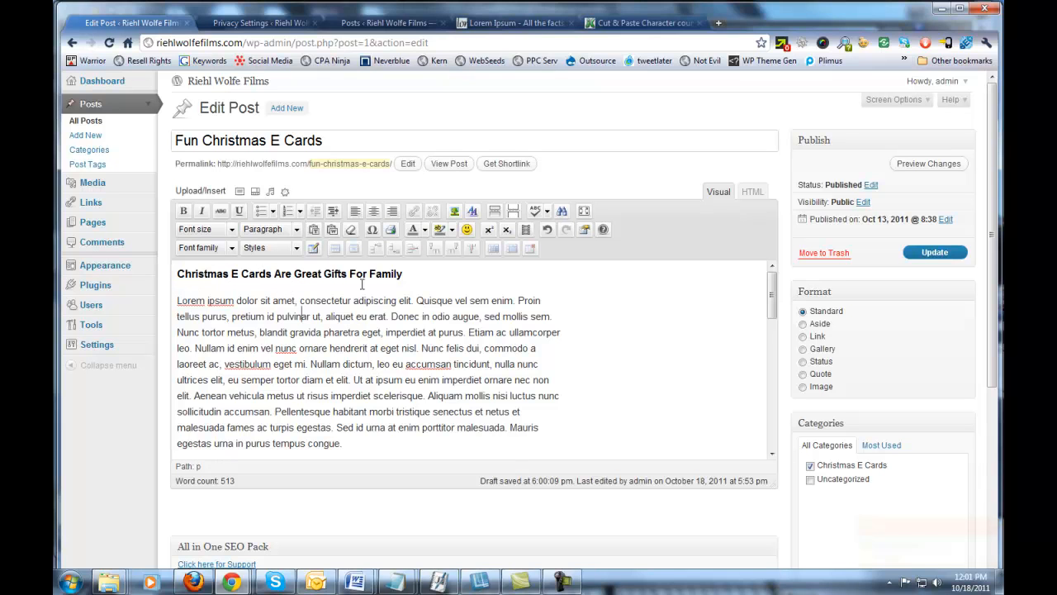
left_click(415, 277)
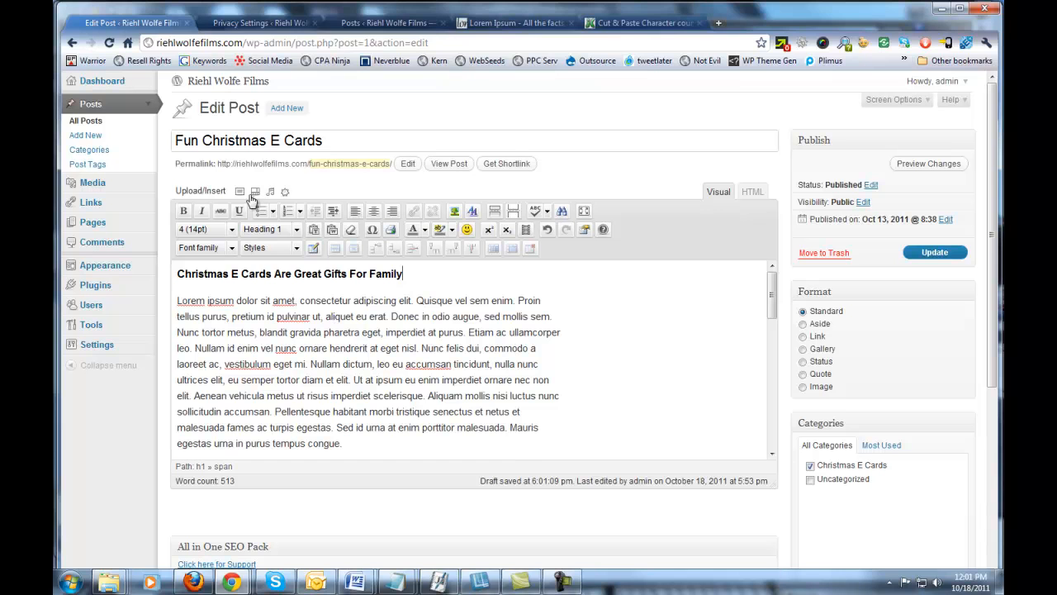
Copy the phrase "Christmas E Cards" from the post title.
left_click(325, 141)
left_click_drag(324, 140, 208, 142)
right_click(212, 144)
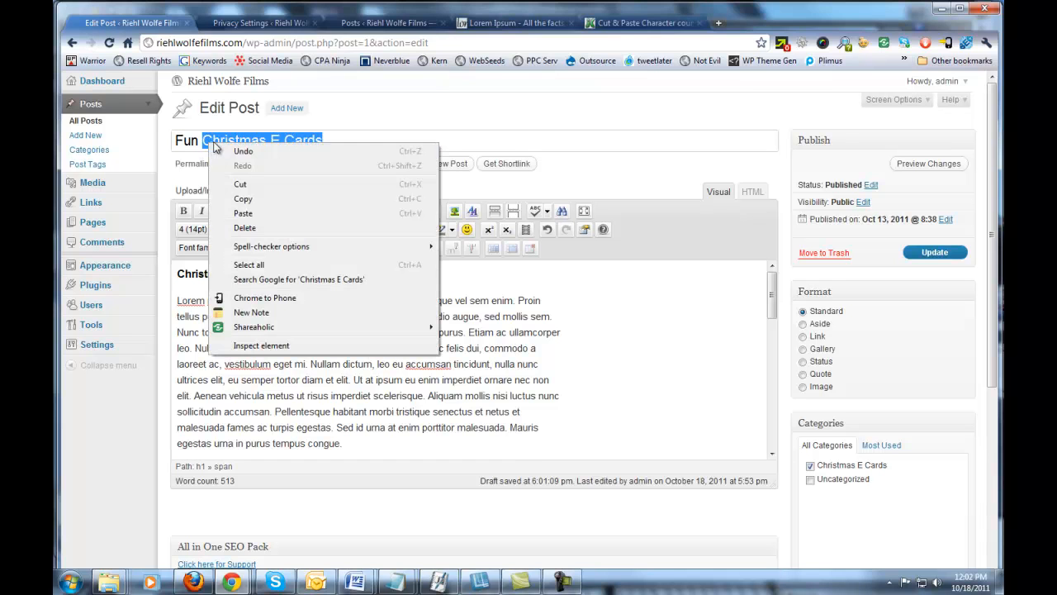
left_click(259, 198)
Open the link settings for the words "Christmas E Cards" in the post's opening heading.
left_click_drag(175, 273, 274, 283)
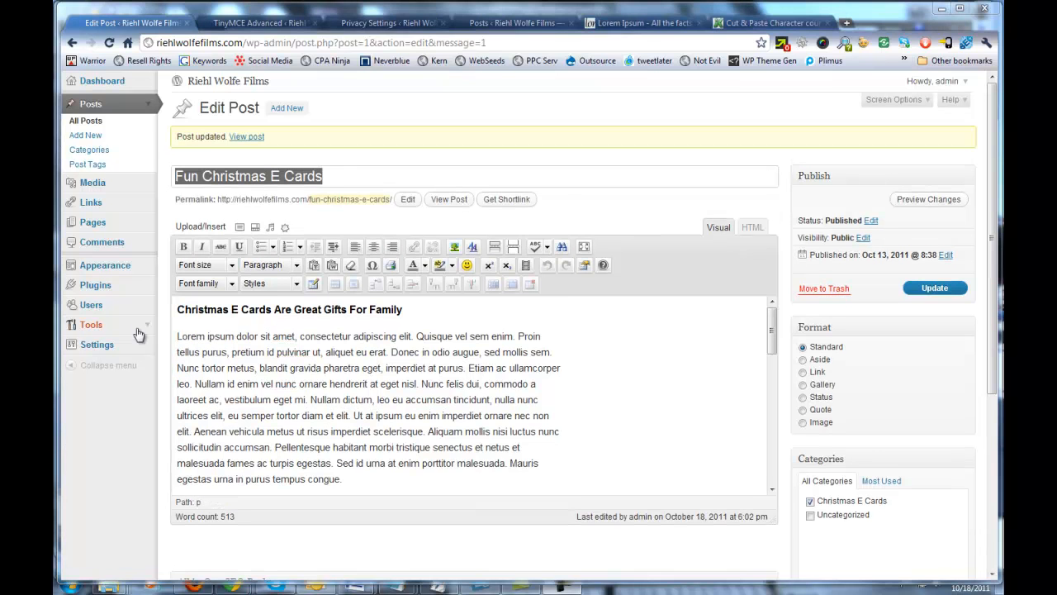
left_click_drag(177, 307, 273, 310)
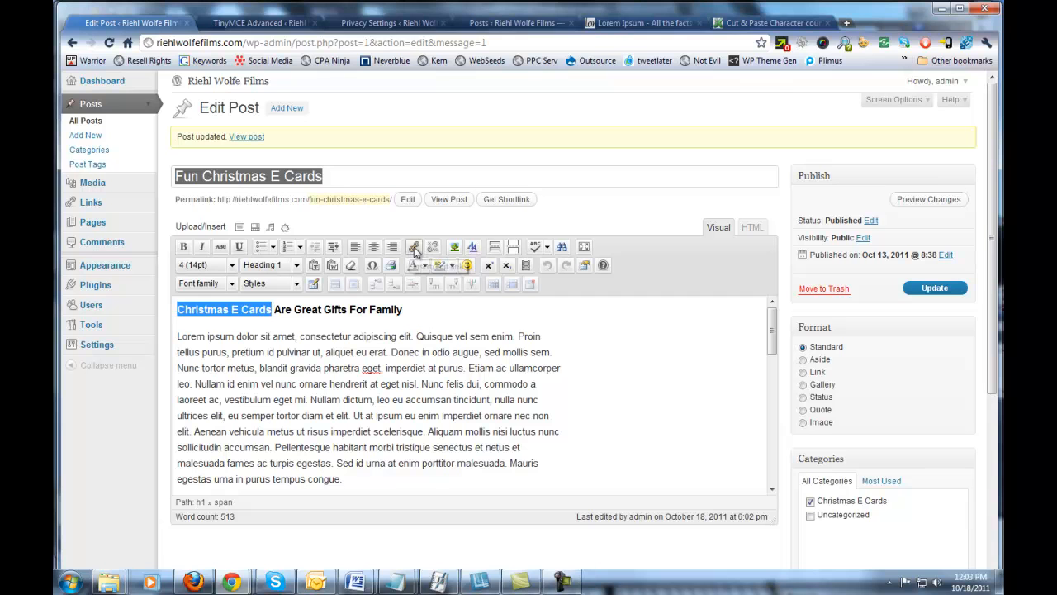
left_click(415, 249)
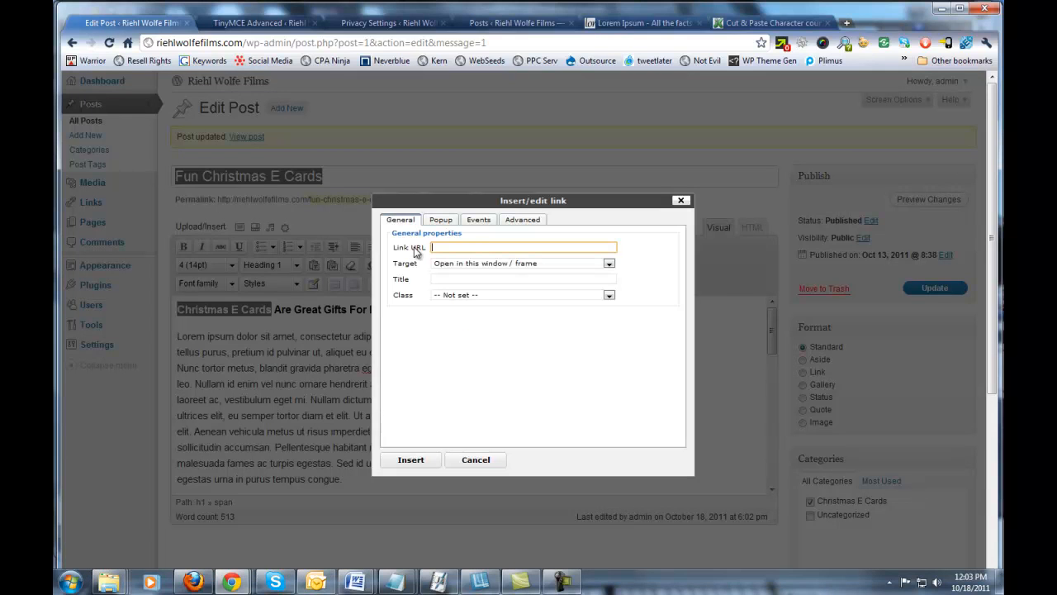
left_click(450, 247)
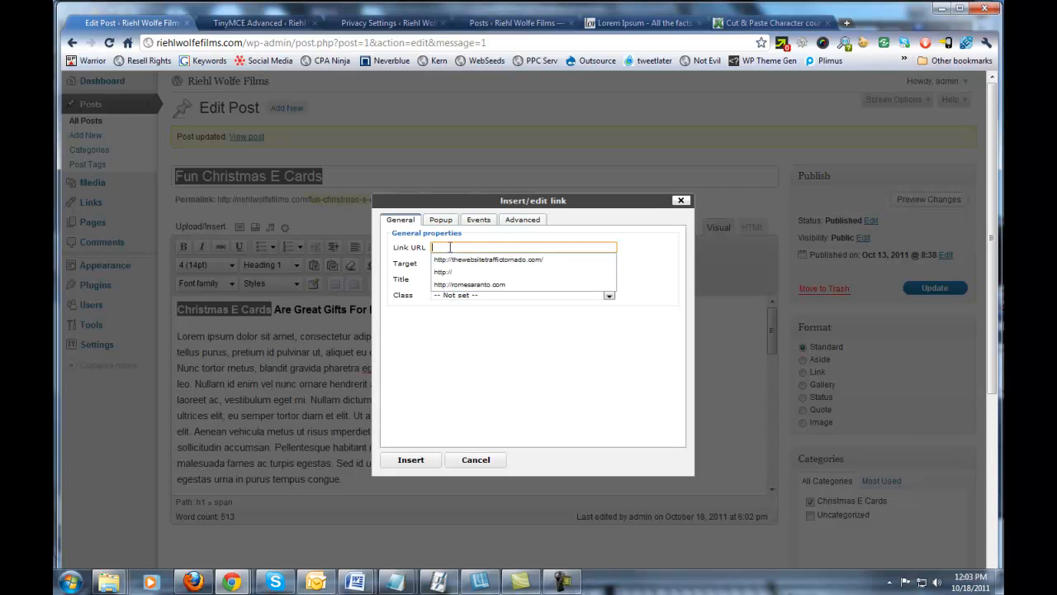
key("ctrl+v")
left_click_drag(515, 247, 431, 247)
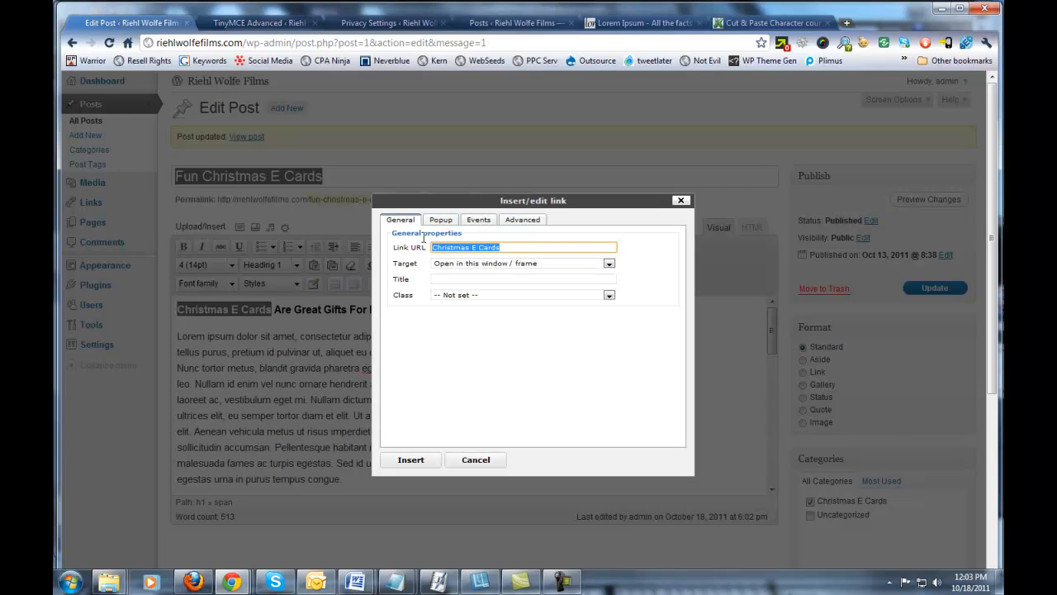
key("BackSpace")
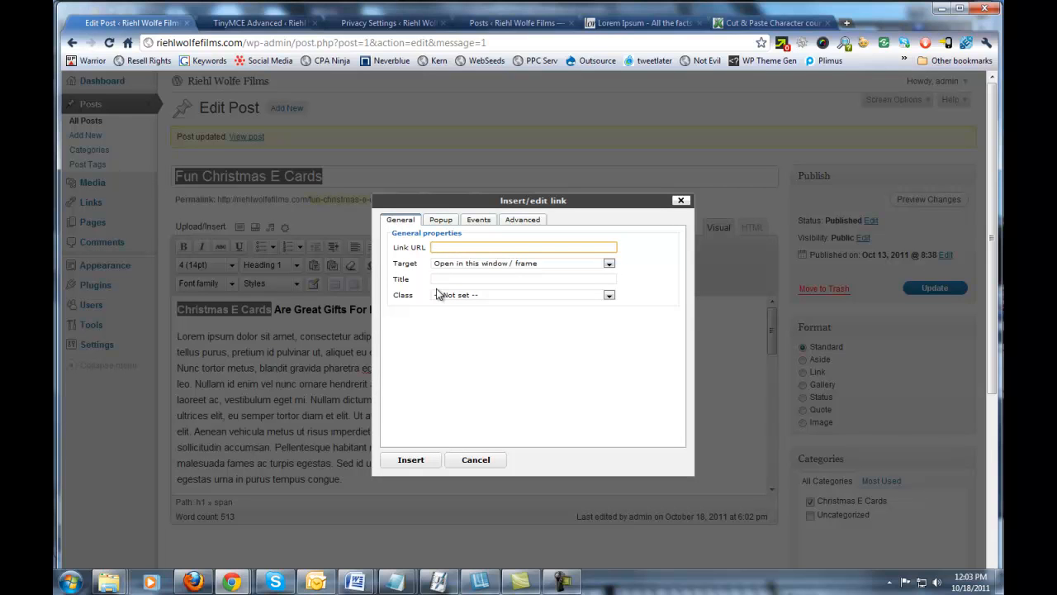
type("http://")
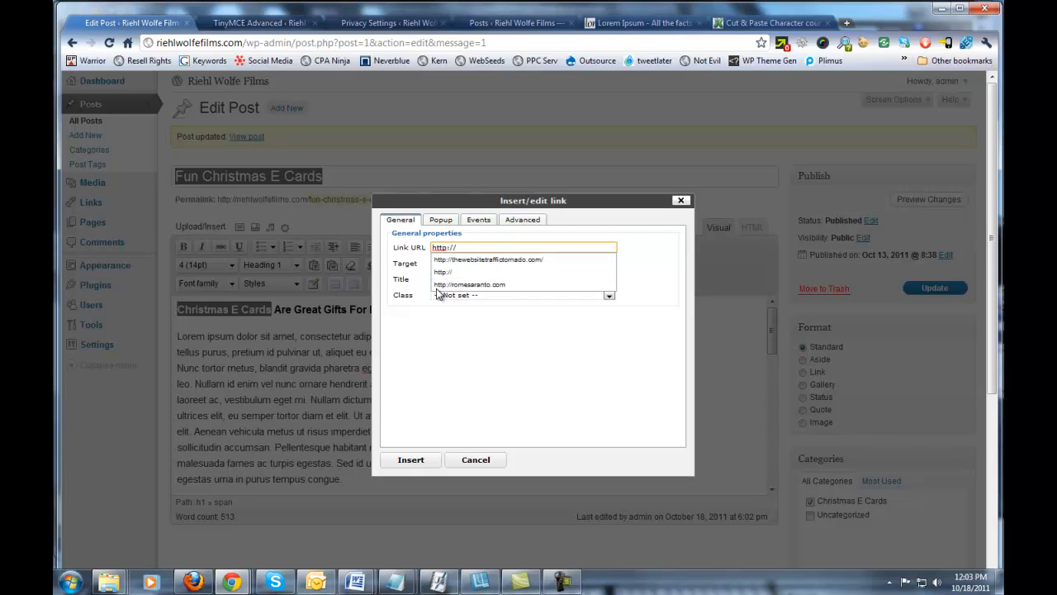
type("funch")
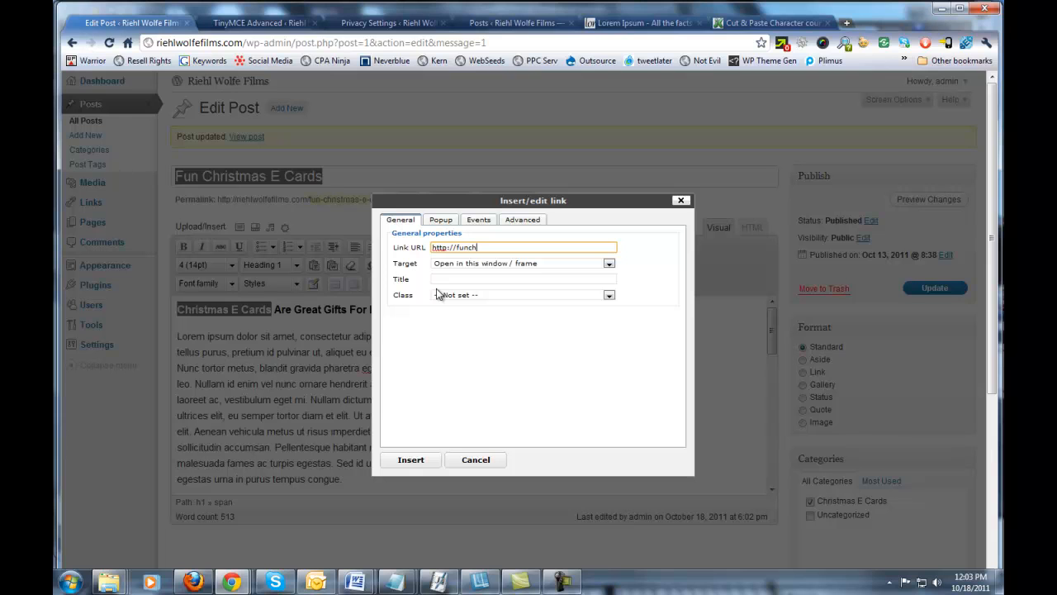
type("rristmas")
key("BackSpace")
key("BackSpace")
key("BackSpace")
type("masecards-")
type("com")
Give the opening heading's link the title "Christmas E Cards" and insert it.
left_click(485, 279)
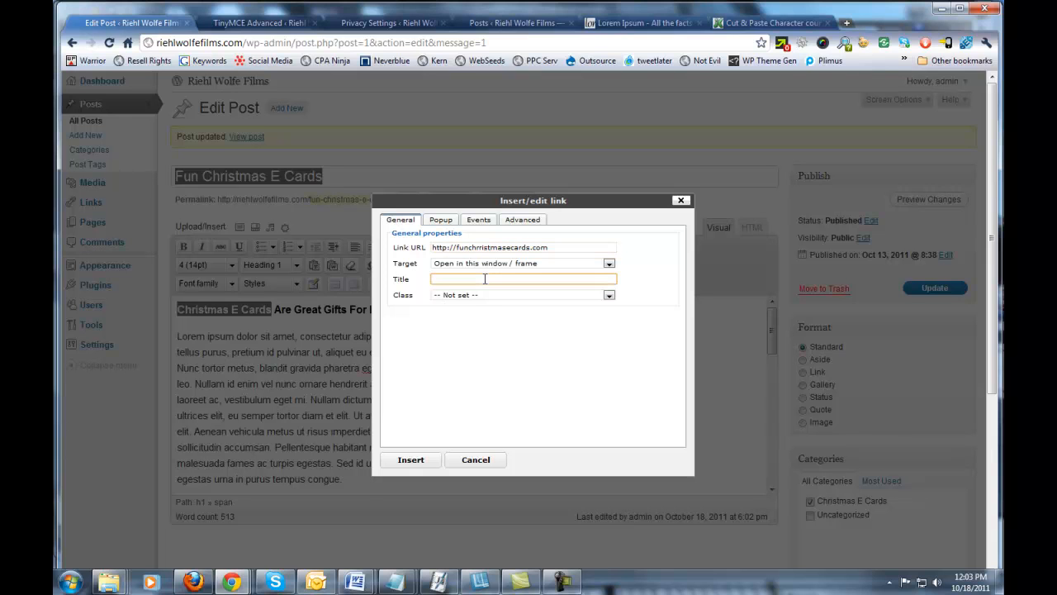
type("Christmas E Cards")
left_click(431, 460)
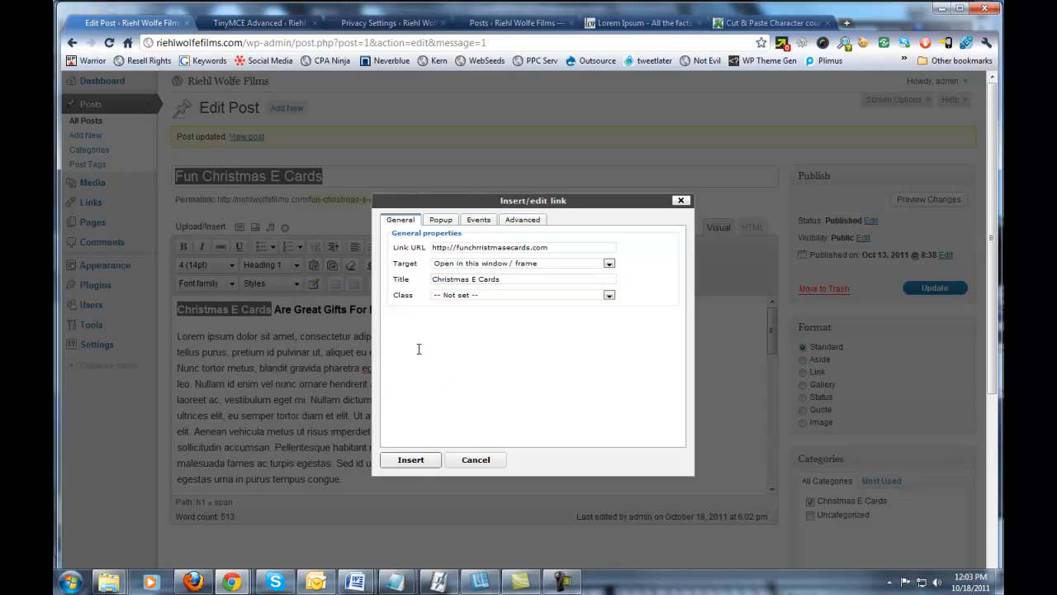
left_click_drag(384, 310, 175, 311)
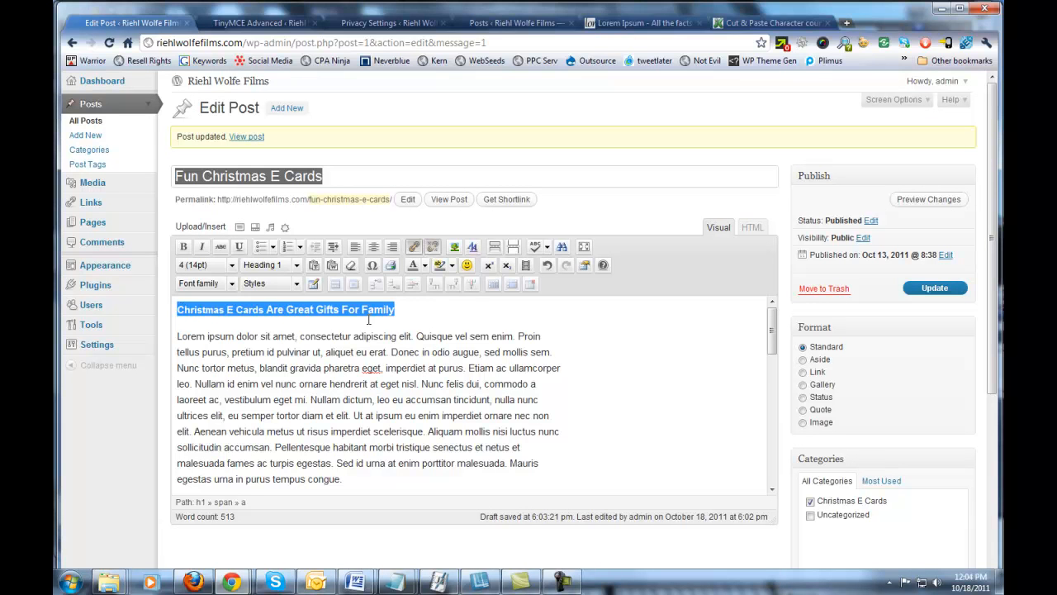
left_click(522, 352)
Add the line "Christmas E Cards Also Save Trees" above the paragraph beginning "Nulla augue erat".
scroll(618, 390, "down", 3)
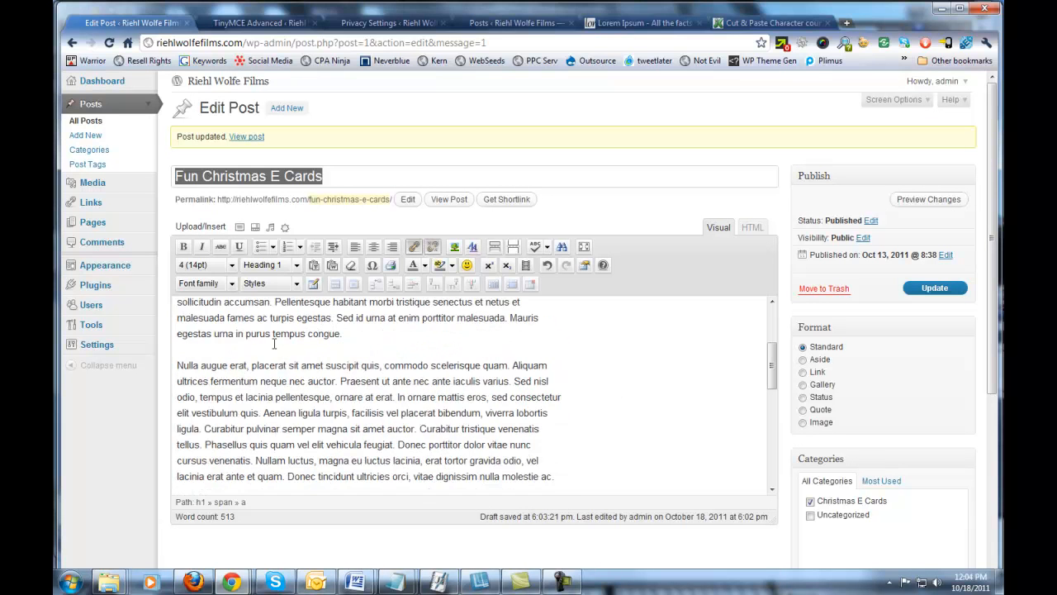
left_click(212, 345)
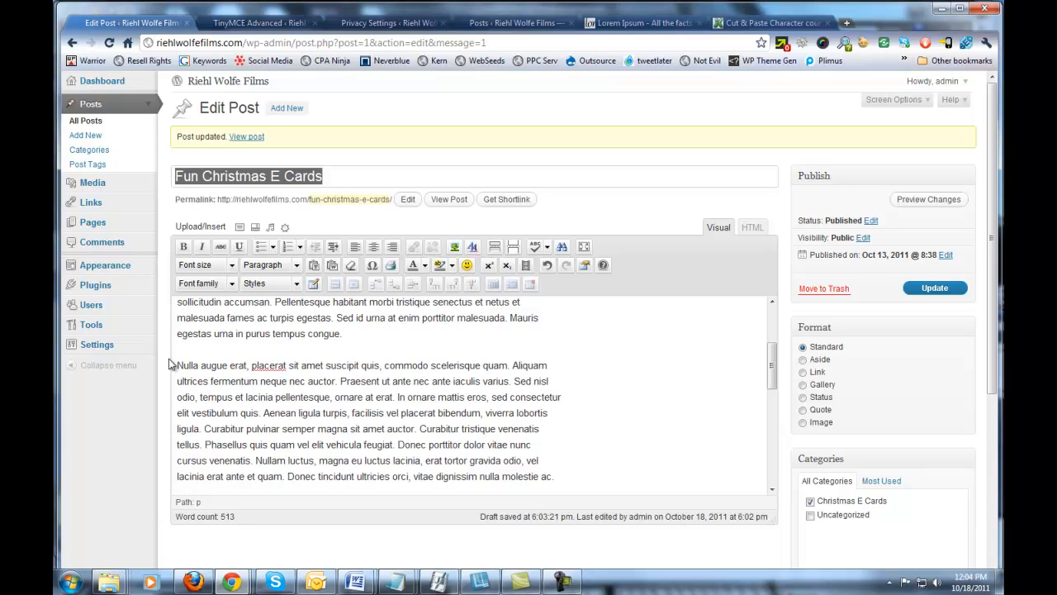
left_click(176, 364)
key("Return")
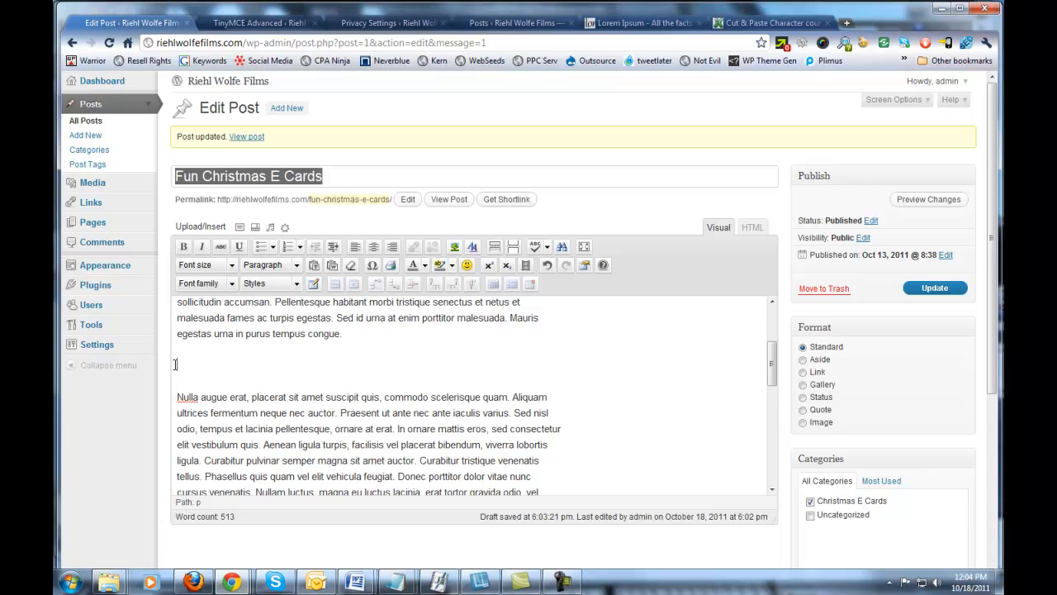
type("Chriatmas")
key("BackSpace")
key("BackSpace")
key("BackSpace")
key("BackSpace")
key("BackSpace")
type("istmas E Cards As")
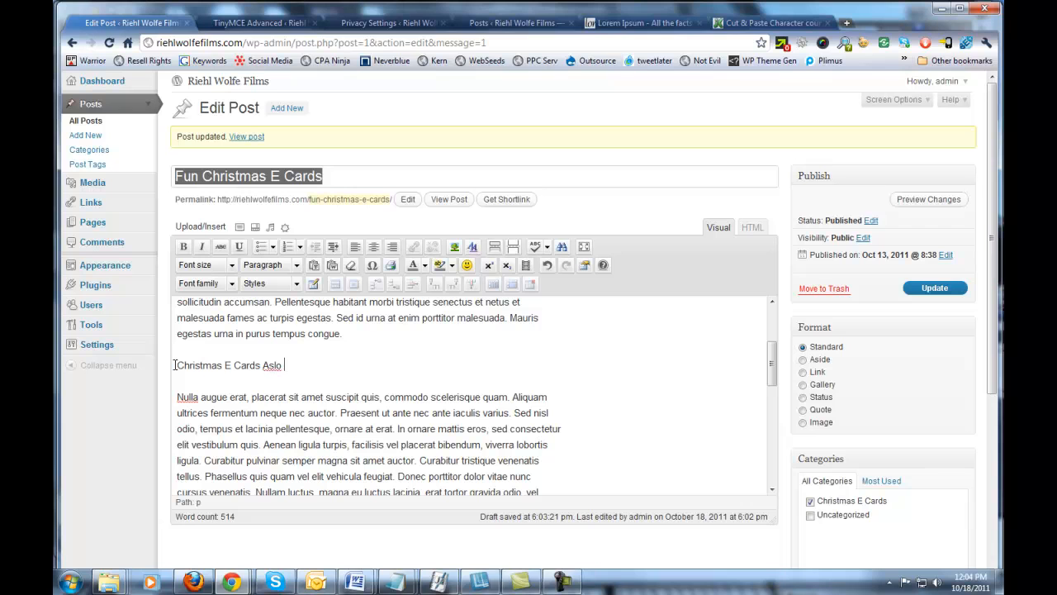
key("BackSpace")
type("ls")
key("BackSpace")
type("so Save Trees")
Format the line "Christmas E Cards Also Save Trees" as Heading 2 with font size 4 (14pt).
left_click_drag(334, 365, 179, 365)
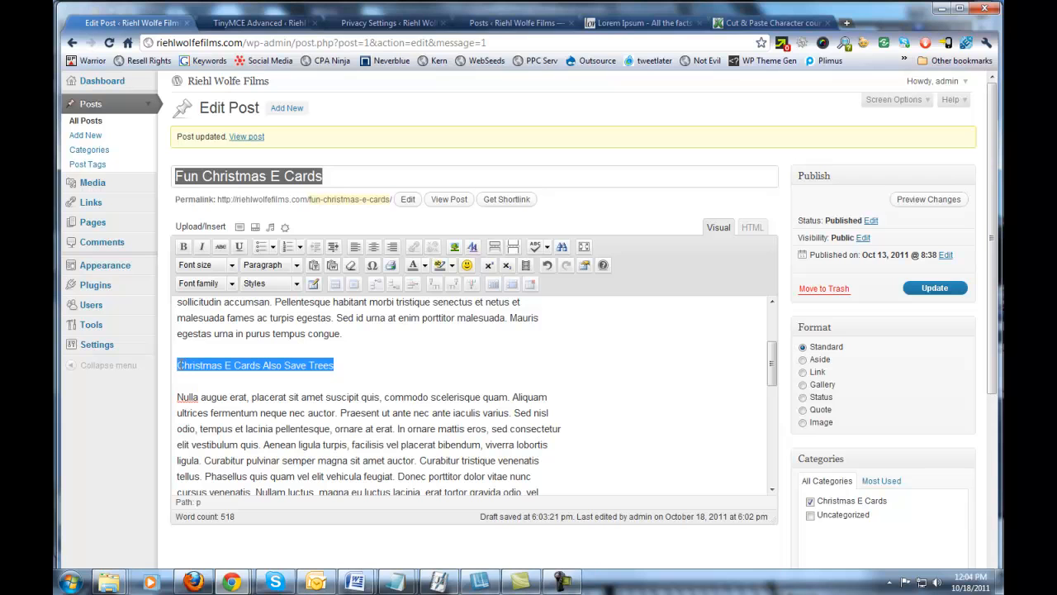
left_click(295, 266)
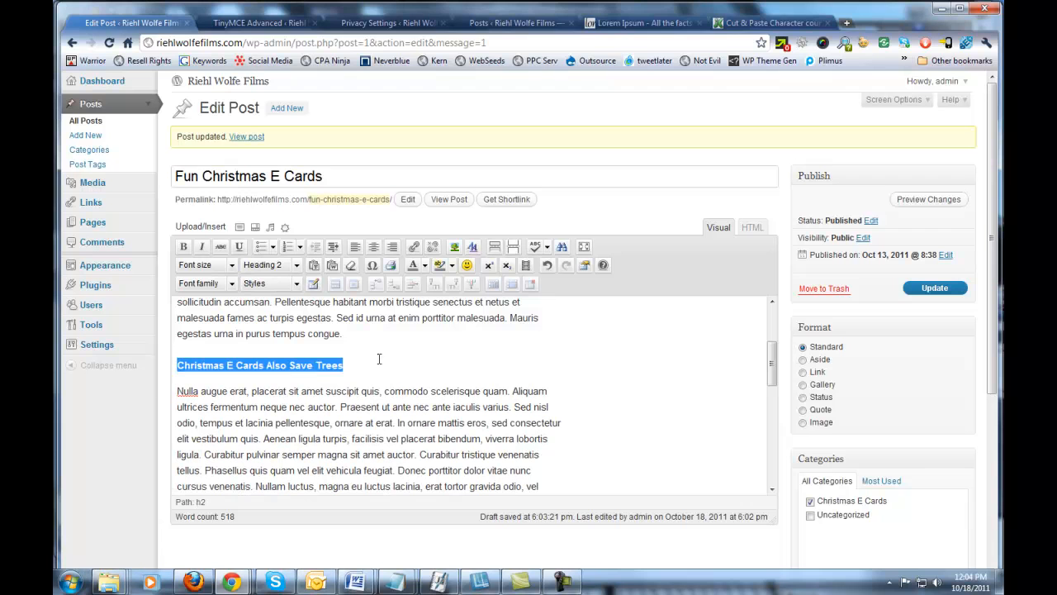
left_click(231, 266)
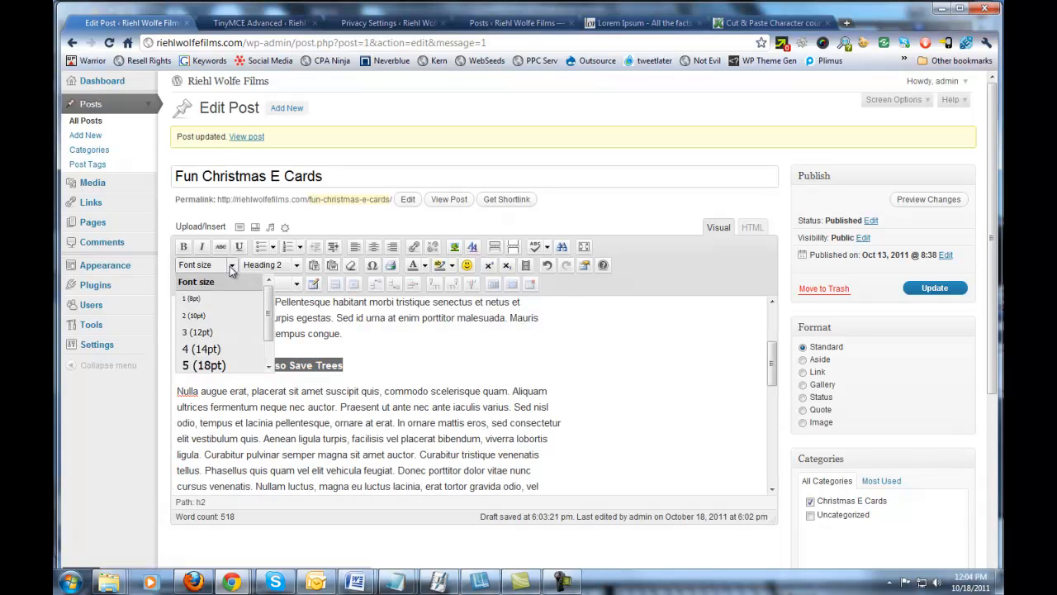
left_click(228, 348)
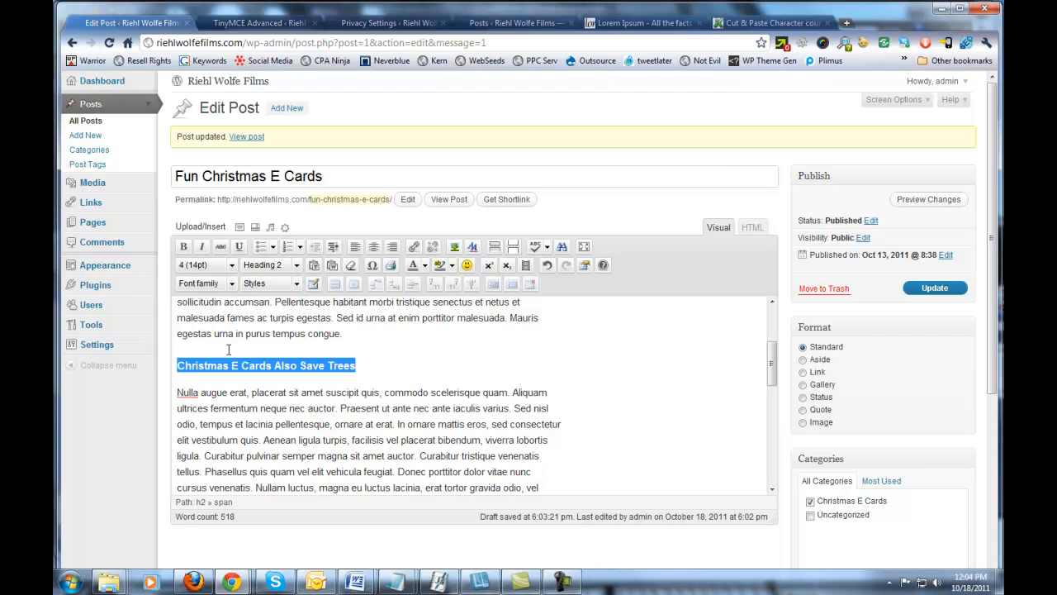
left_click(374, 364)
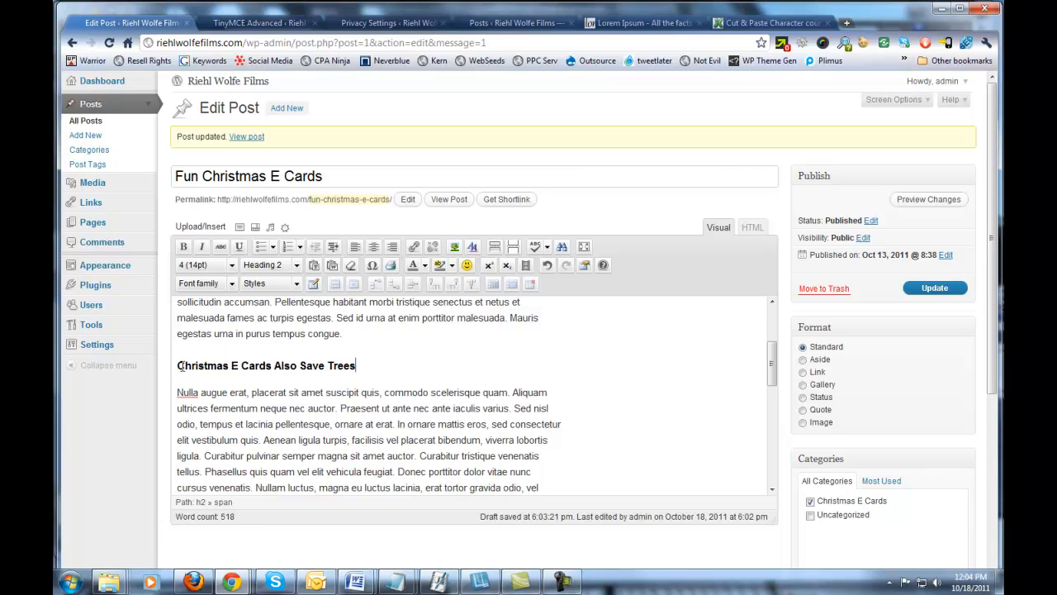
left_click_drag(177, 366, 271, 366)
key("ctrl+c")
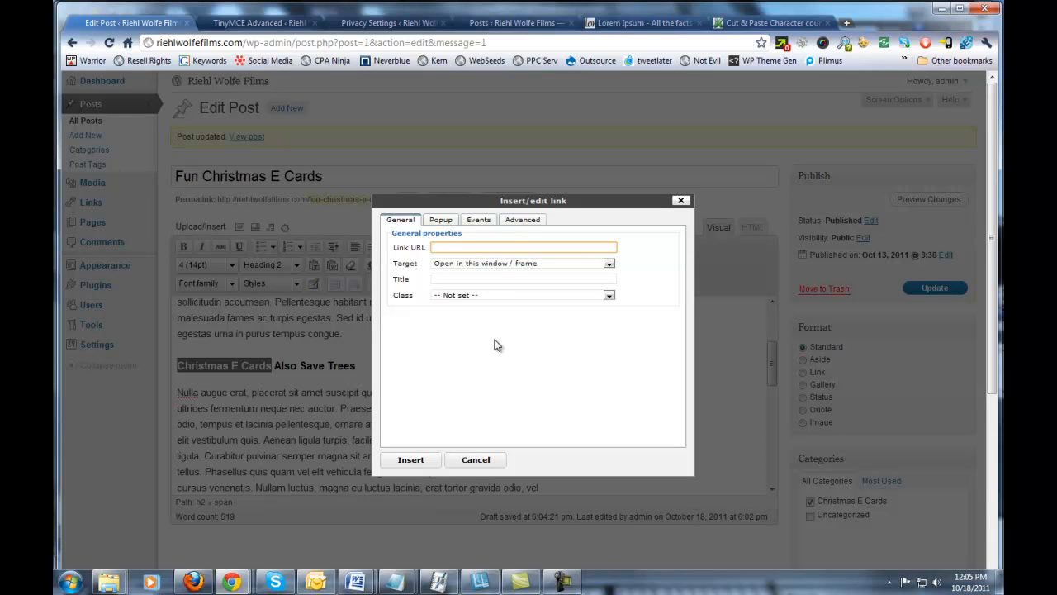
type("http://")
key("BackSpace")
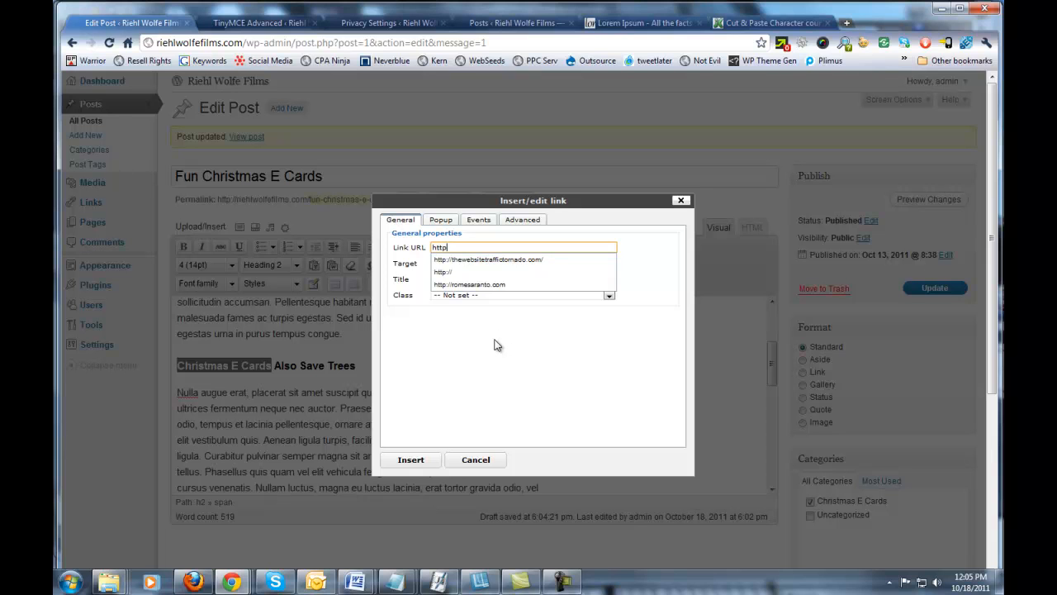
key("BackSpace")
key("BackSpace")
key("BackSpace")
key("BackSpace")
type("http://funchristams")
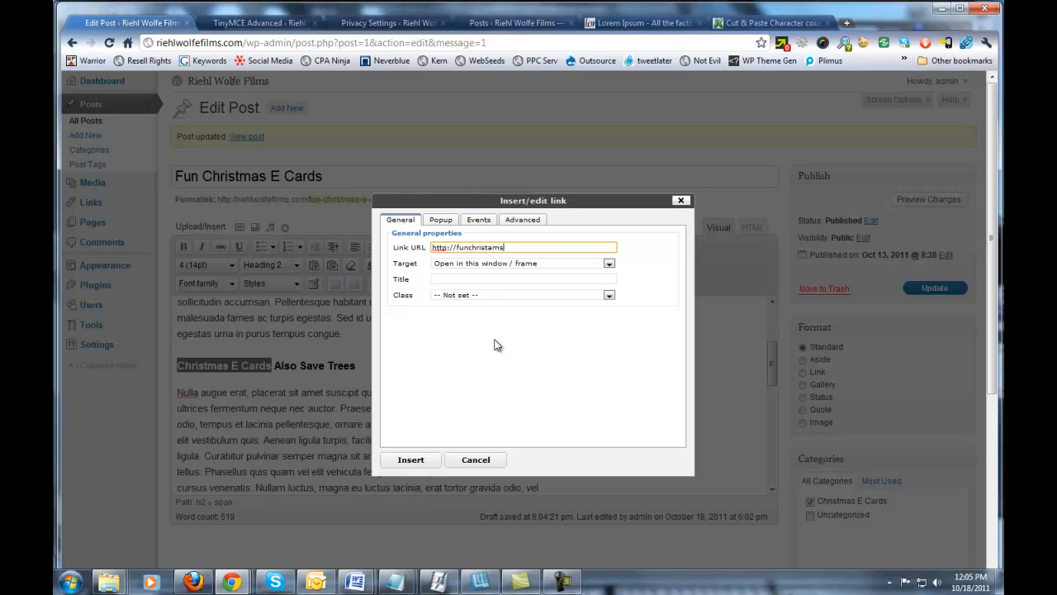
type("ecards.com")
Paste "Christmas E Cards" as the title of the second heading's link and insert the link.
key("Tab")
key("Tab")
key("ctrl+v")
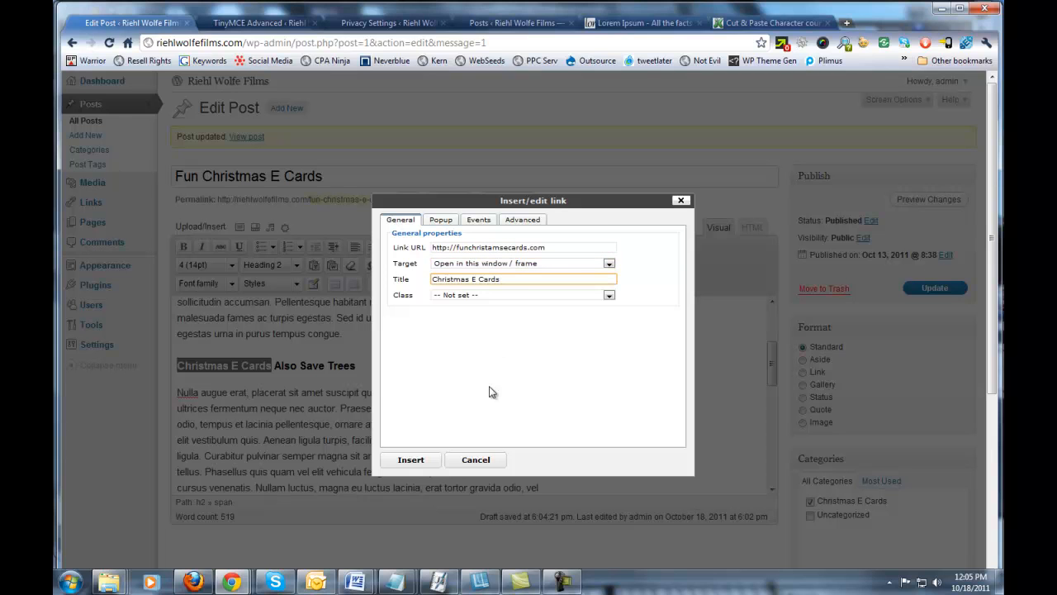
left_click(426, 464)
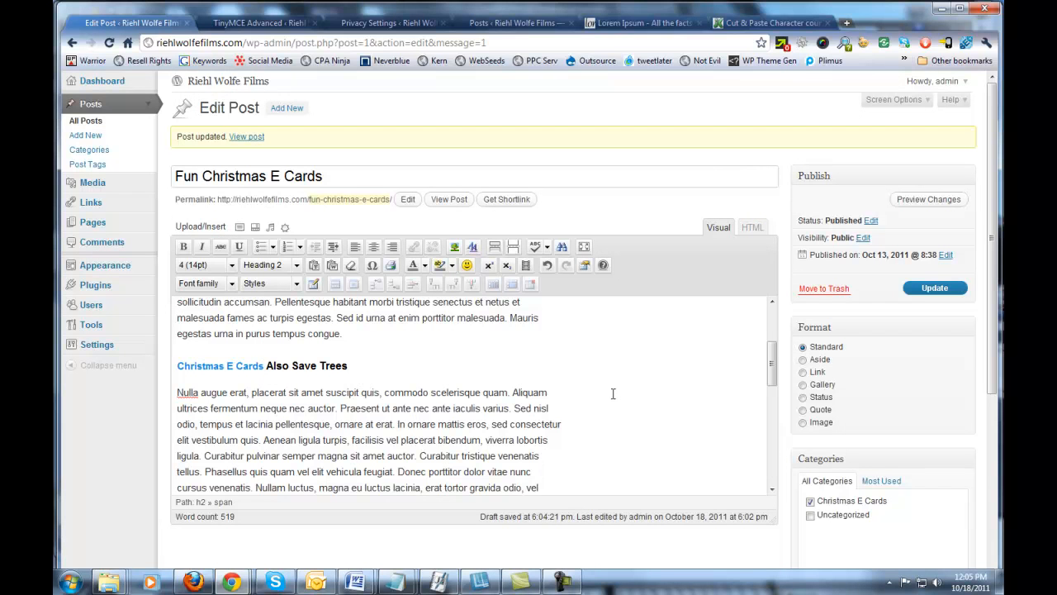
Review the post body, checking the two linked keyword headings and the paragraphs around them.
mouse_move(773, 369)
left_mouse_down()
mouse_move(775, 381)
mouse_move(776, 318)
mouse_move(772, 384)
left_mouse_up()
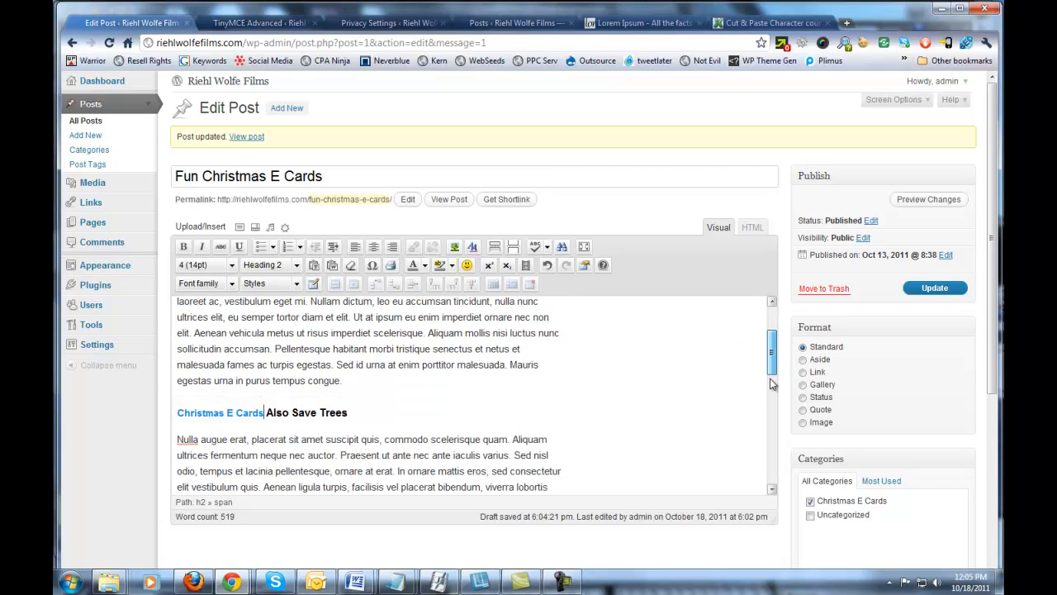
scroll(772, 389, "down", 3)
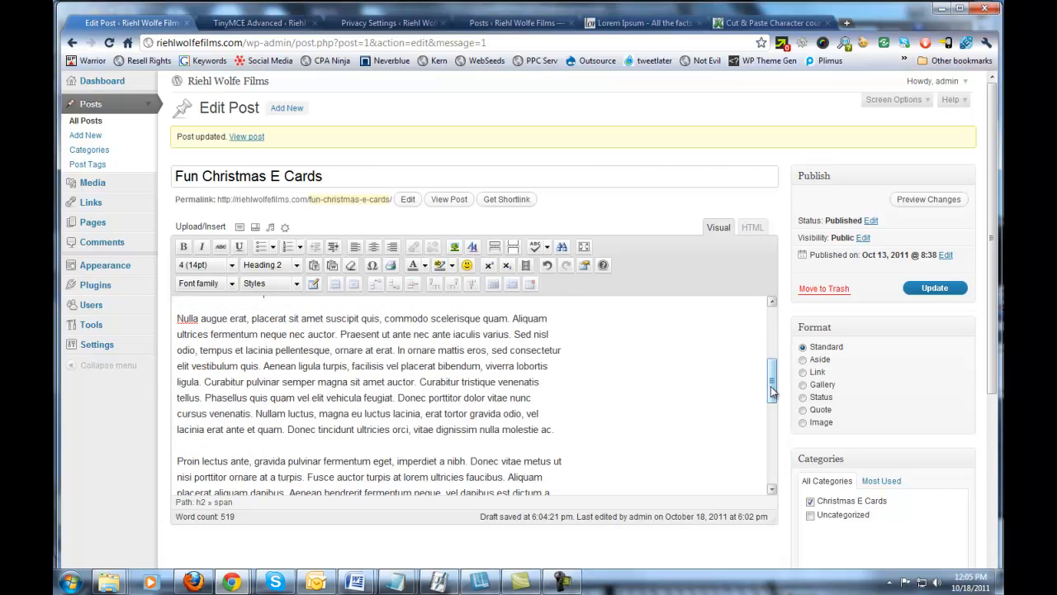
scroll(773, 390, "up", 1)
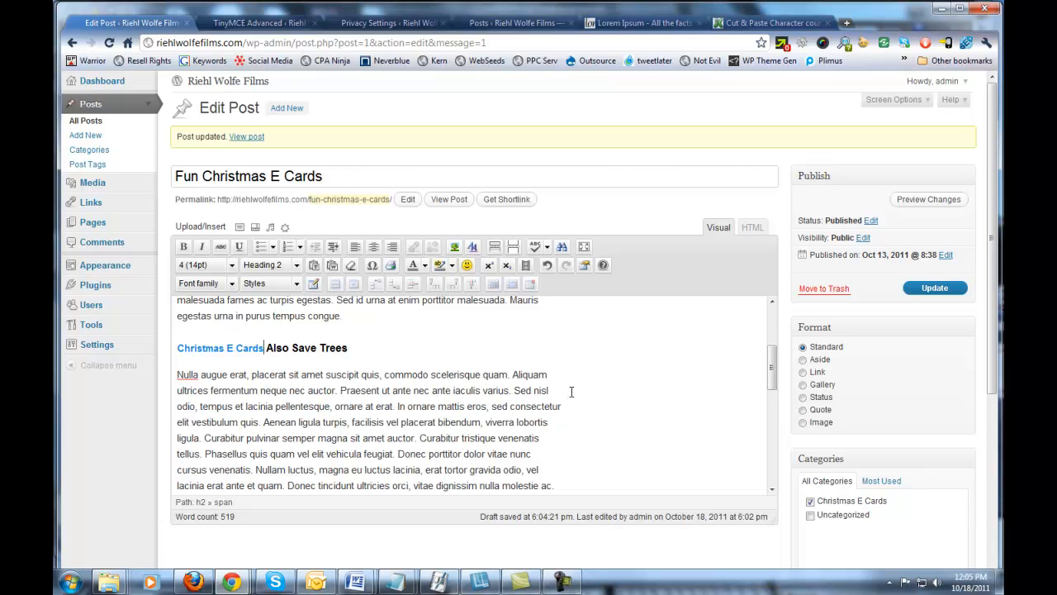
scroll(570, 390, "down", 2)
scroll(594, 378, "up", 5)
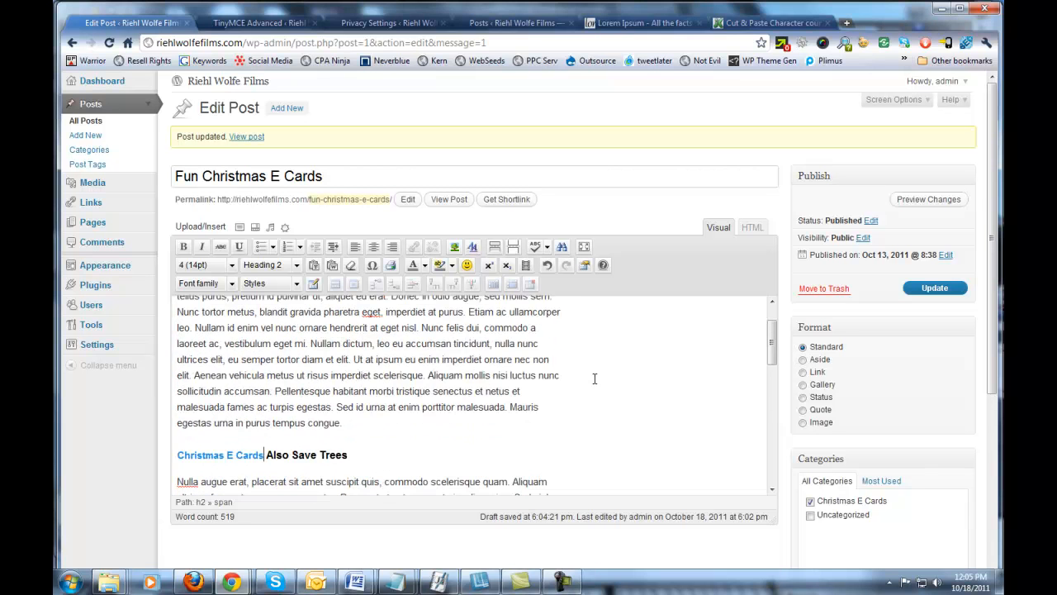
left_click(666, 397)
left_click(179, 336)
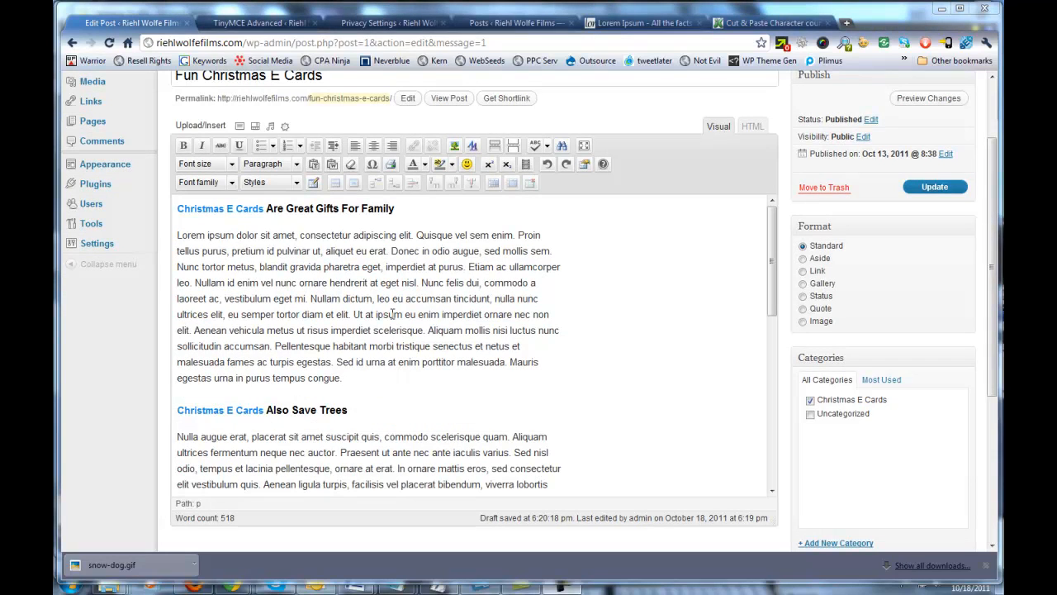
left_click(178, 235)
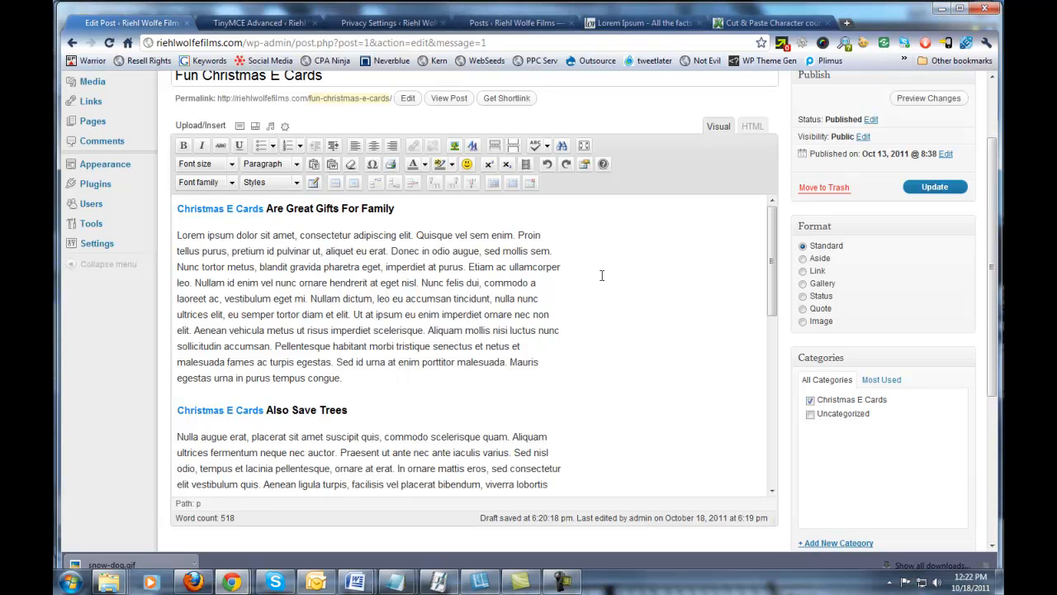
scroll(708, 285, "down", 5)
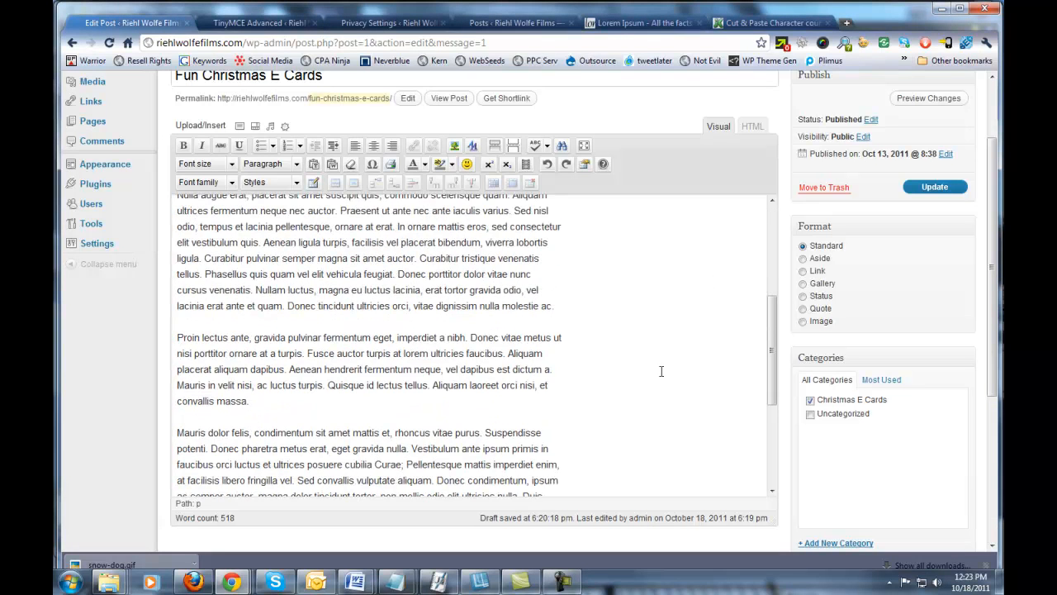
scroll(585, 316, "up", 10)
scroll(585, 316, "down", 4)
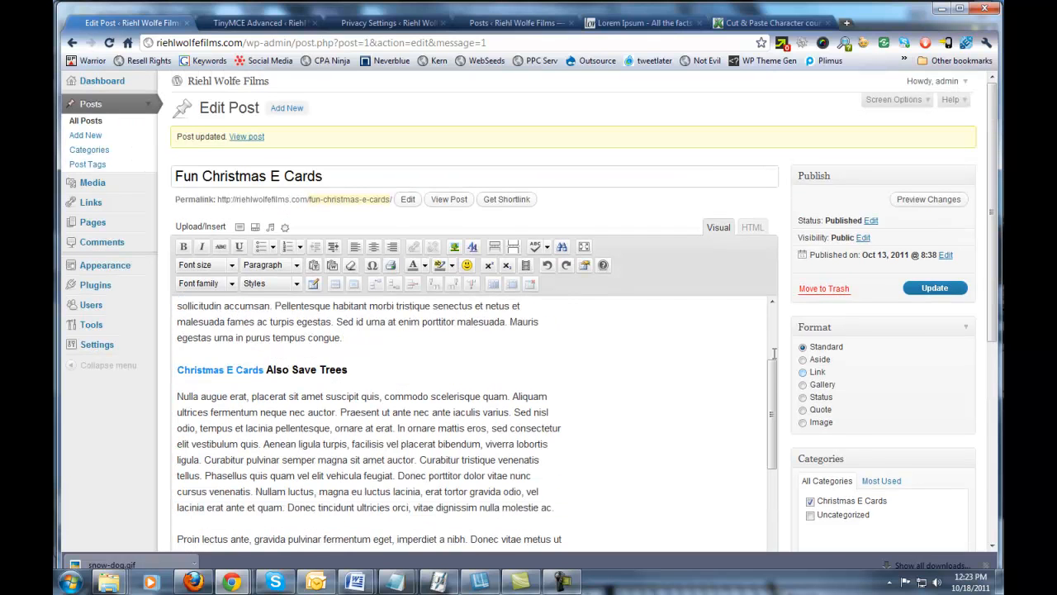
scroll(430, 338, "up", 3)
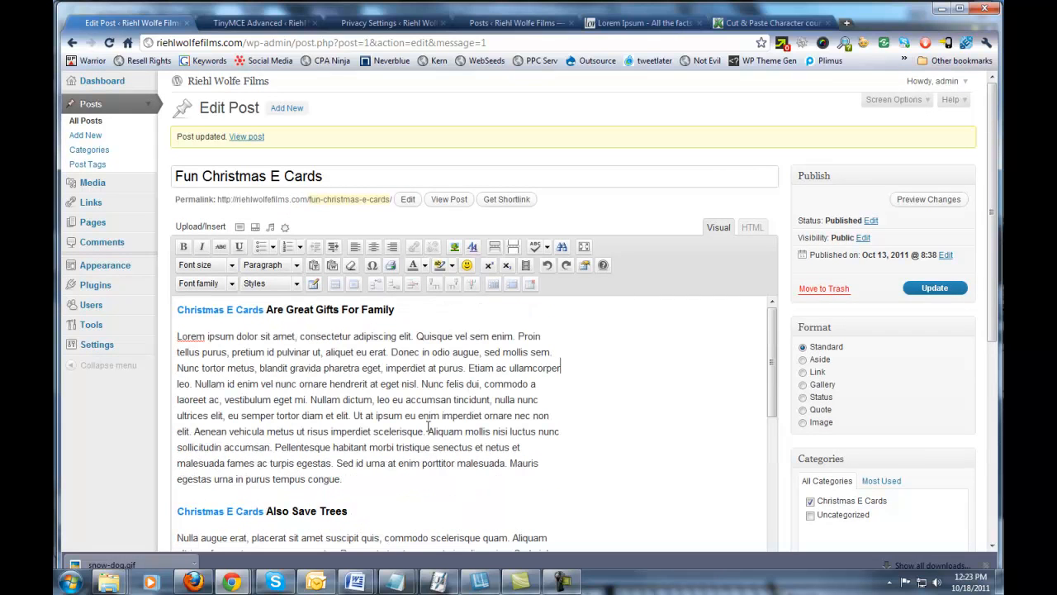
Place the cursor before "Lorem ipsum" in the first paragraph and show the Christmas E Cards image's details from the post's gallery.
left_click(179, 335)
scroll(787, 385, "down", 2)
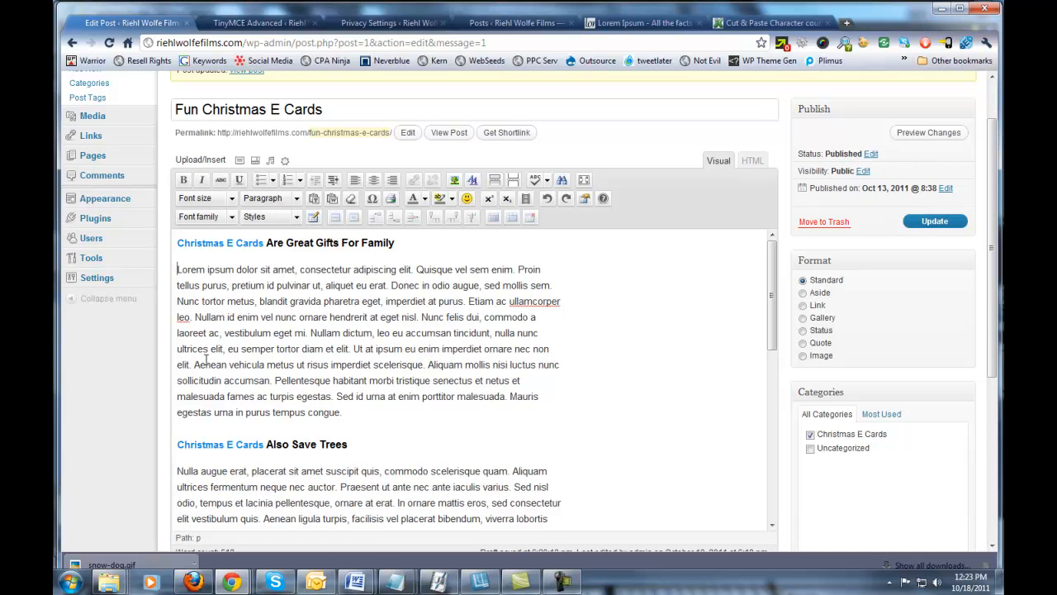
left_click(241, 162)
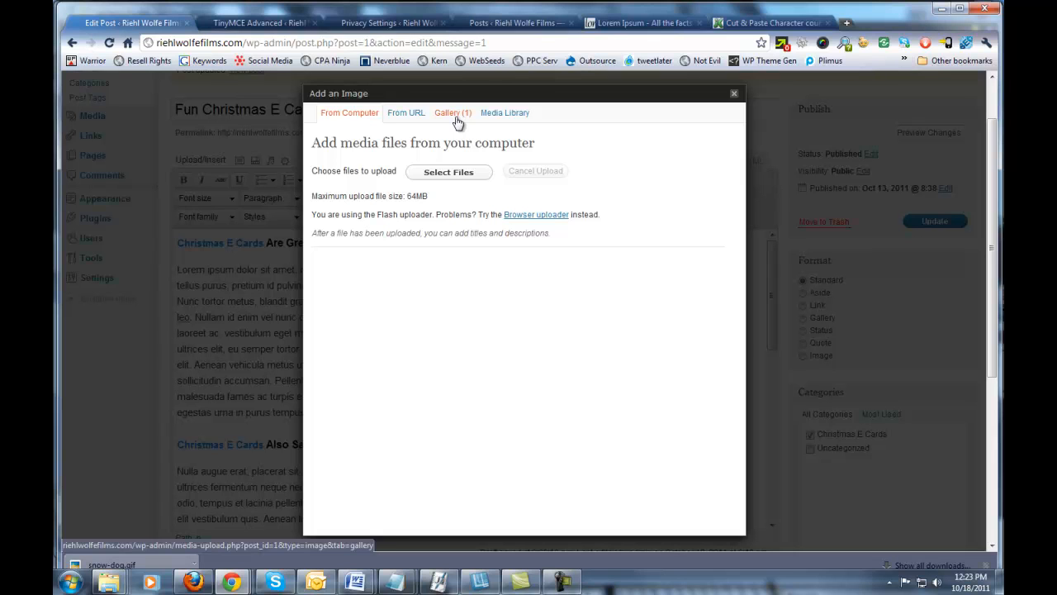
left_click(461, 119)
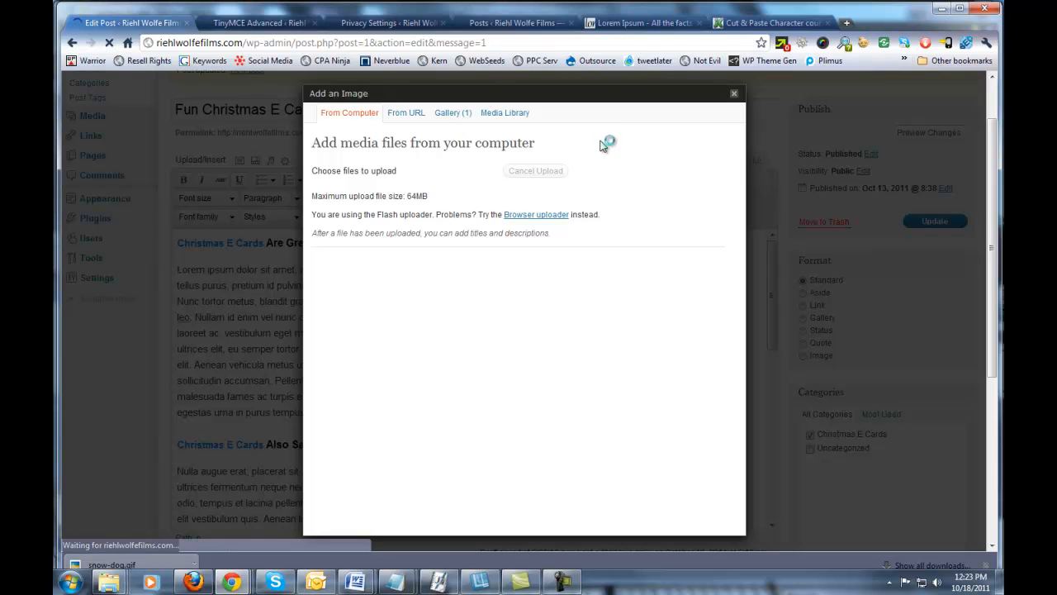
left_click(443, 116)
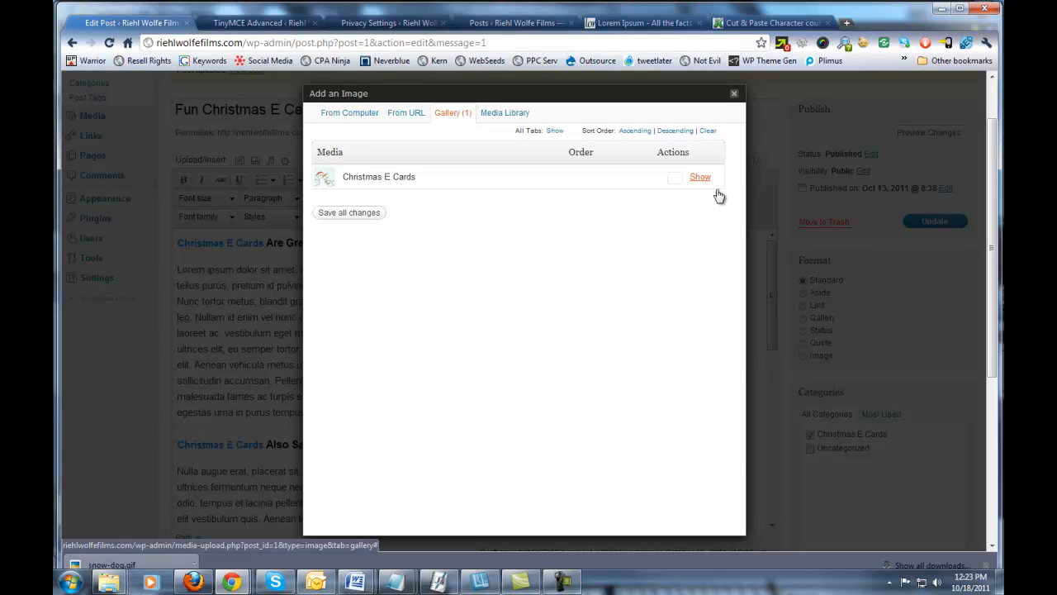
left_click(709, 187)
scroll(730, 191, "down", 1)
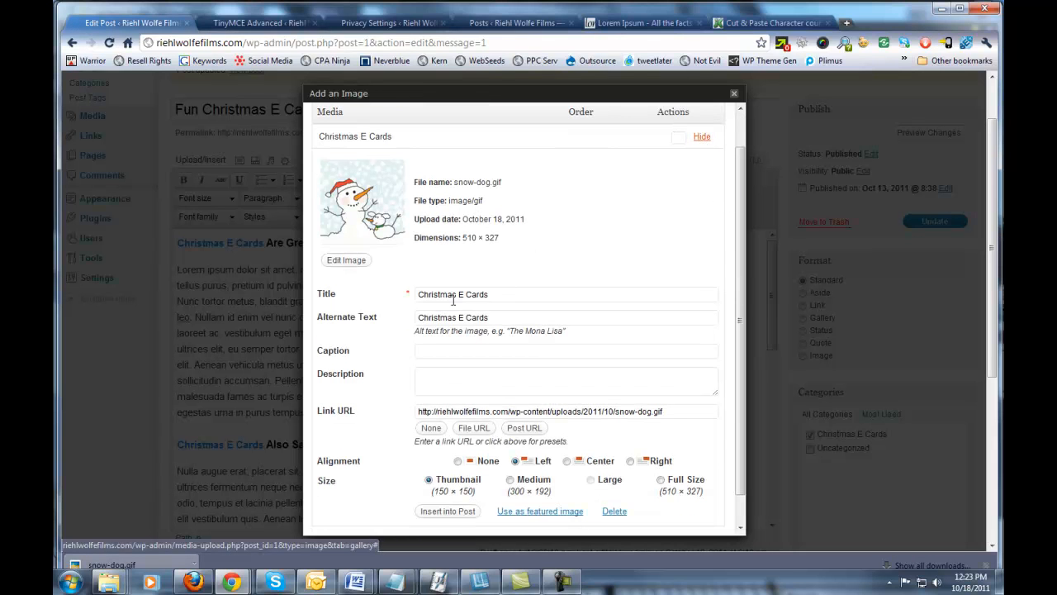
Check the image's title and alternate text, and copy the title "Christmas E Cards" into its description.
left_click_drag(507, 298, 420, 294)
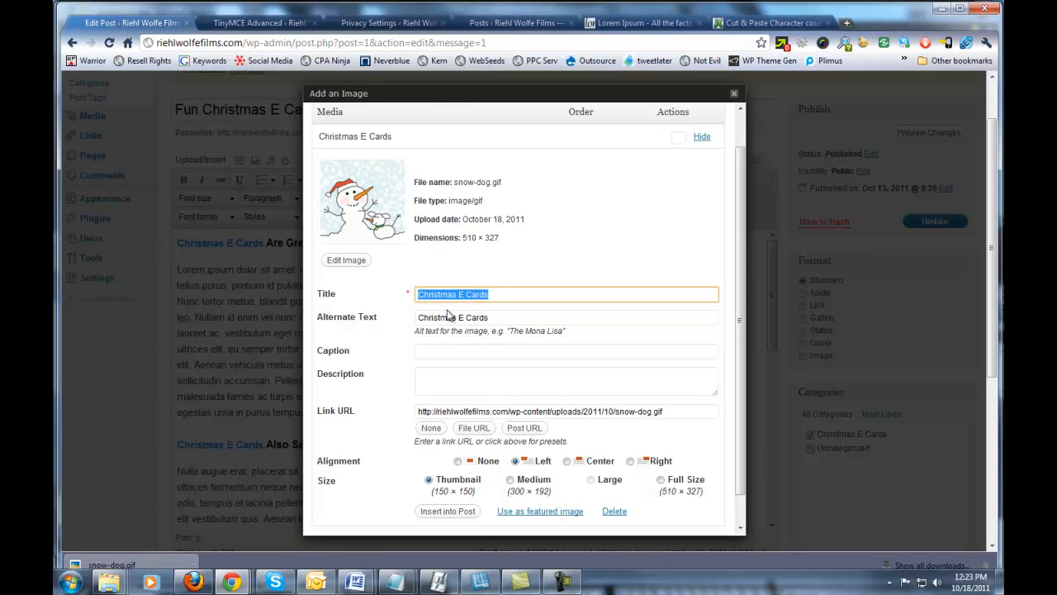
left_click_drag(493, 317, 418, 318)
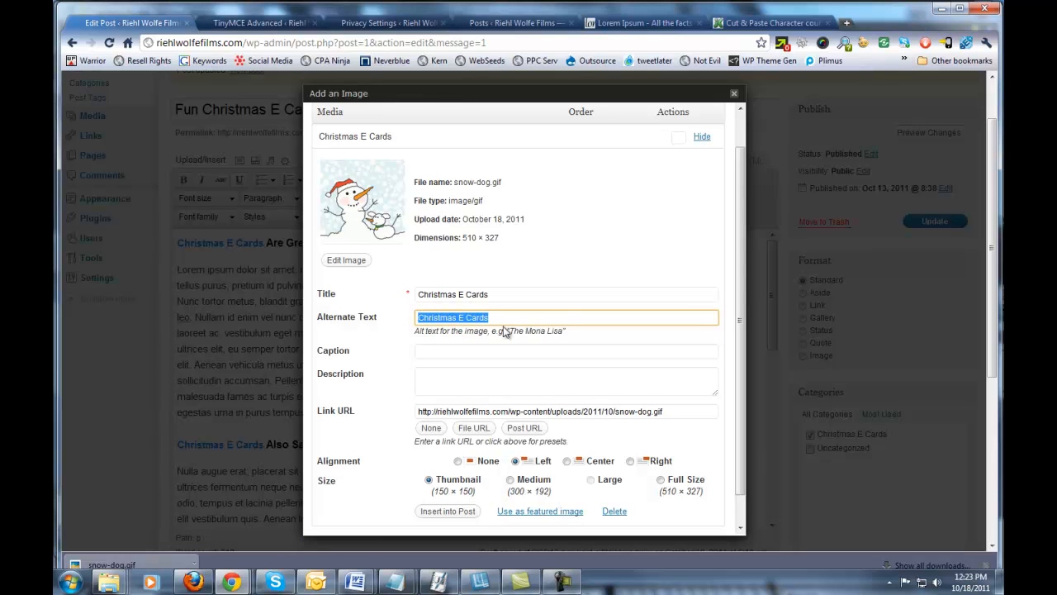
left_click(625, 268)
scroll(556, 375, "down", 1)
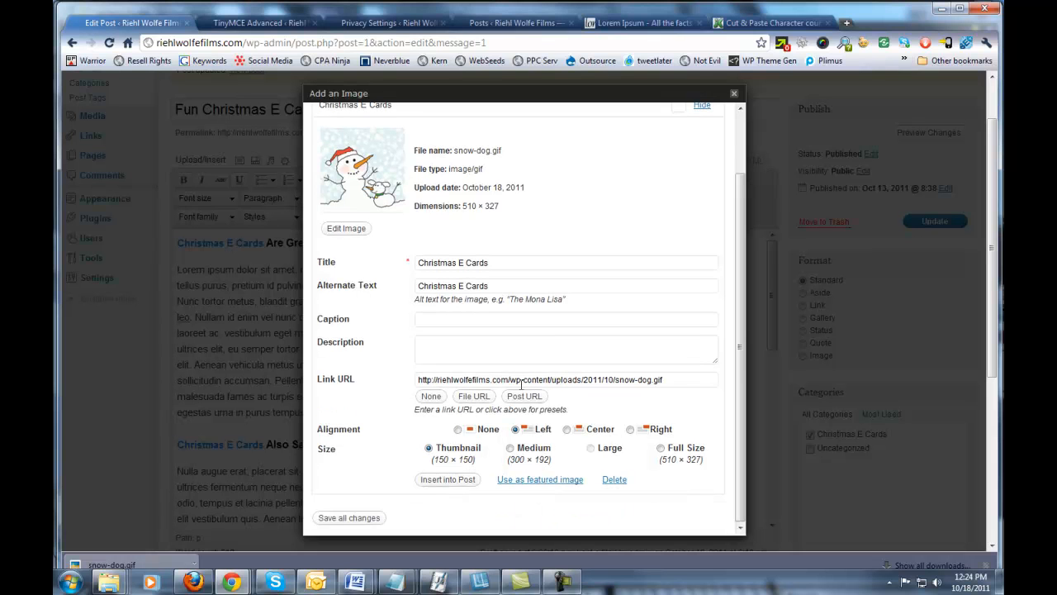
scroll(676, 378, "down", 1)
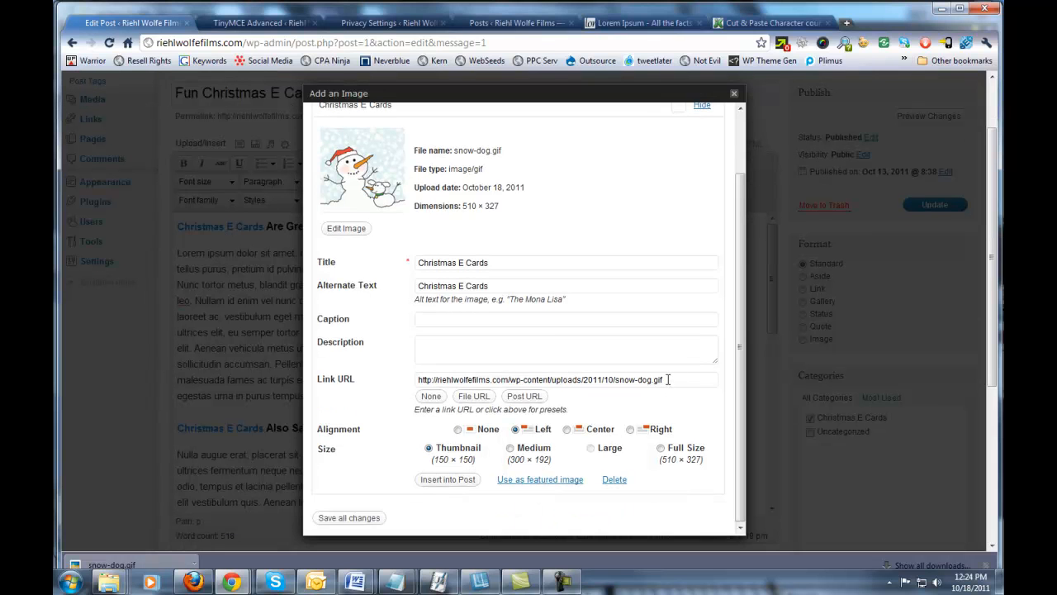
left_click_drag(490, 263, 419, 264)
right_click(419, 264)
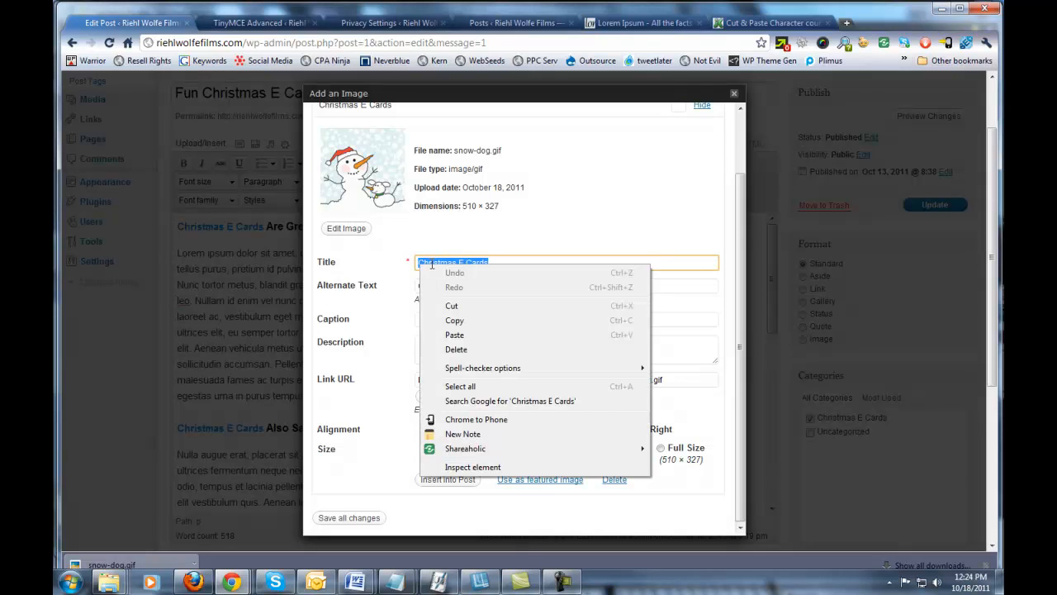
left_click(467, 322)
left_click(439, 344)
key("ctrl+v")
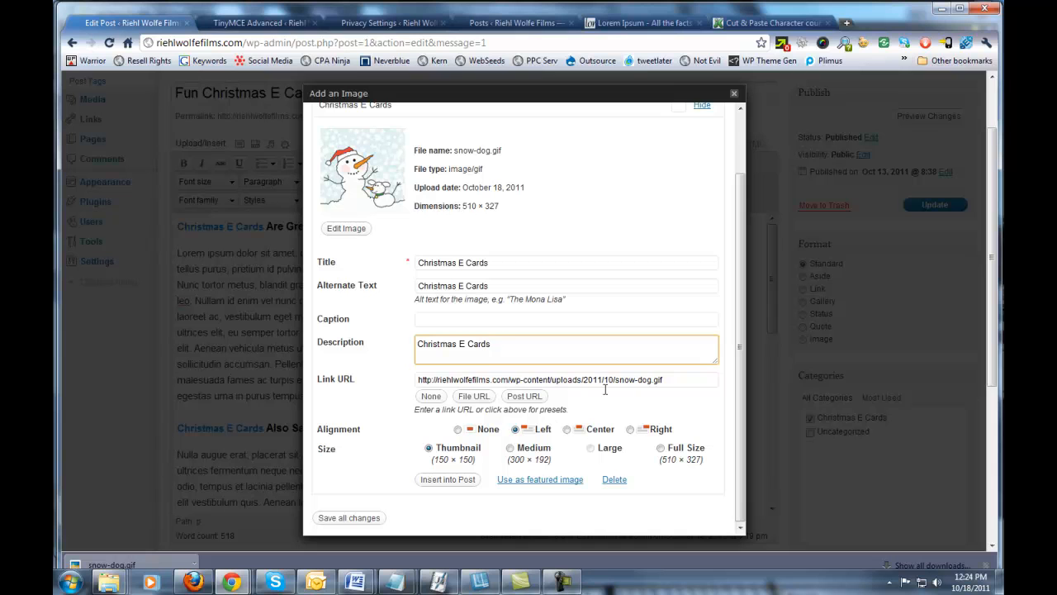
Set the image's link URL to none and insert the image into the post.
left_click_drag(667, 379, 410, 379)
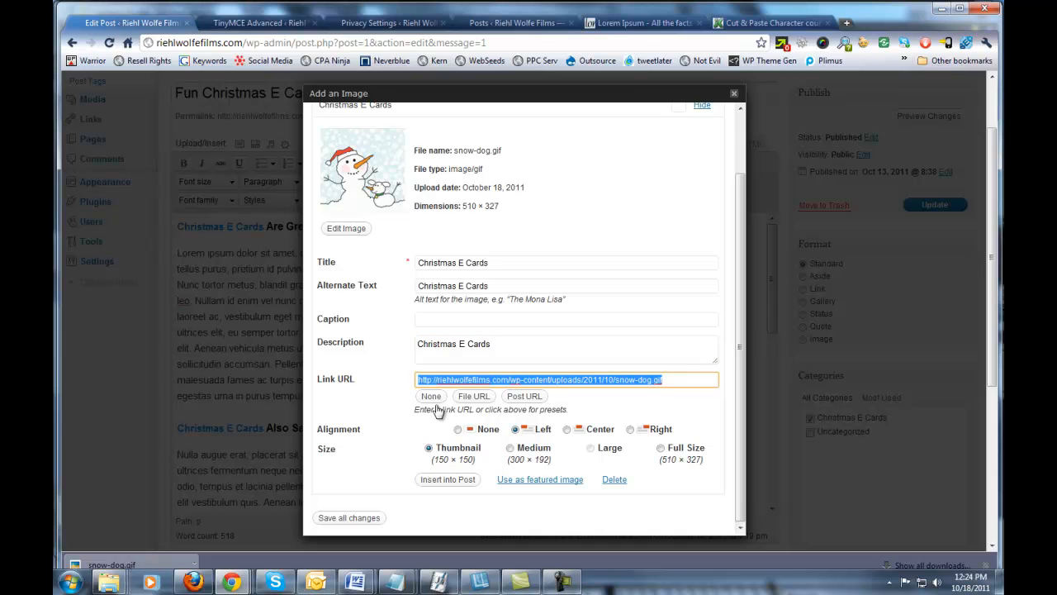
left_click(431, 395)
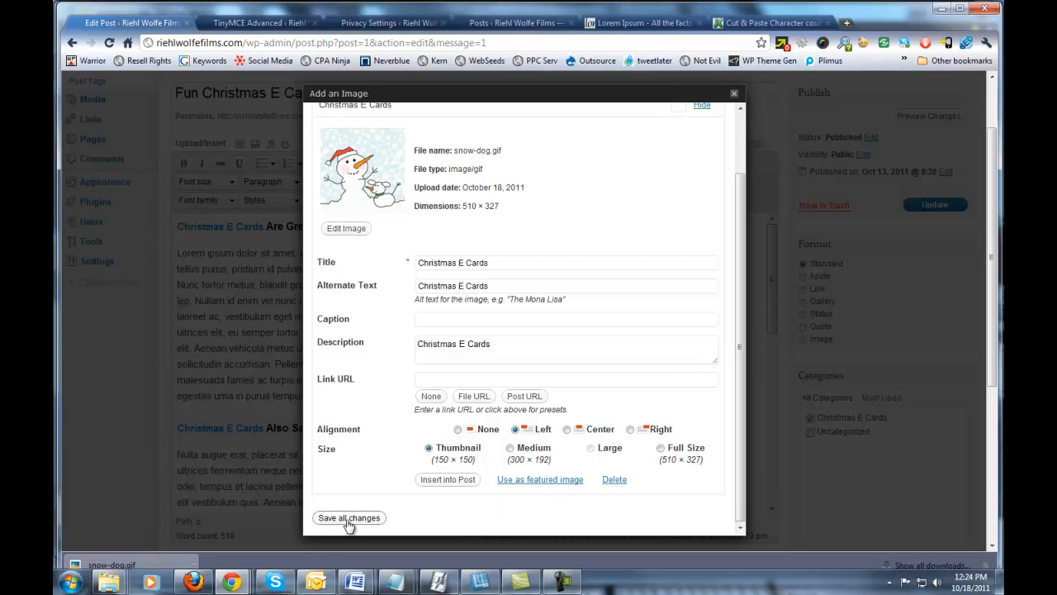
left_click(449, 489)
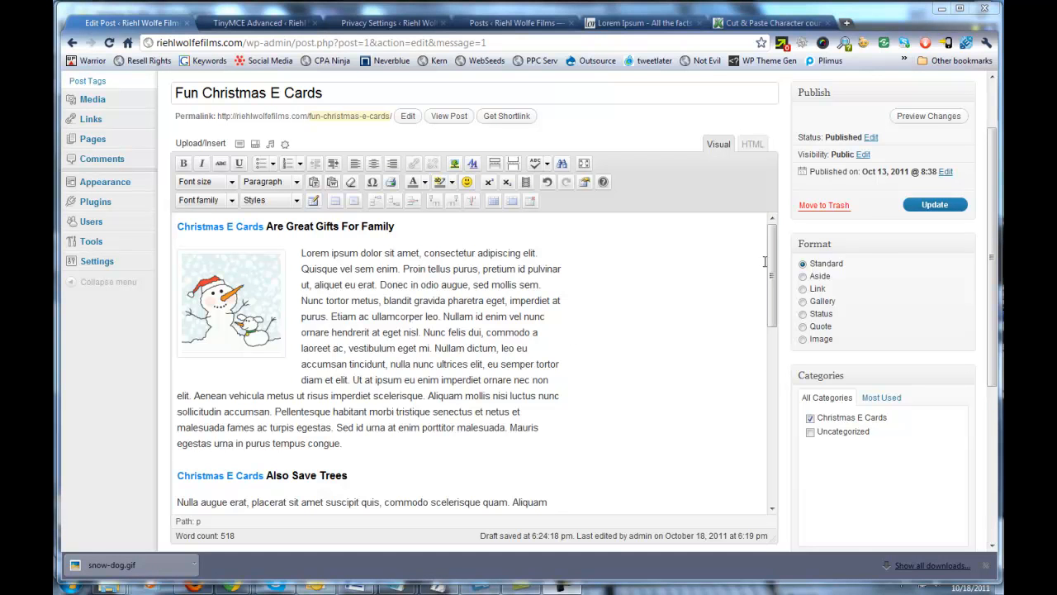
Start a new paragraph after the last sentence of the post body.
scroll(765, 262, "down", 5)
scroll(783, 396, "down", 7)
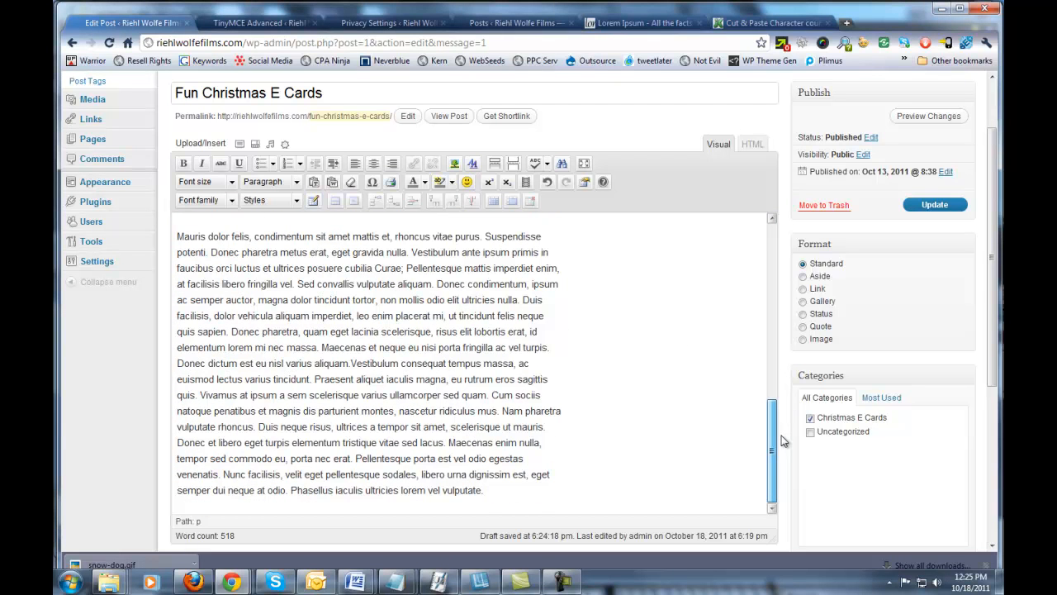
left_click(487, 494)
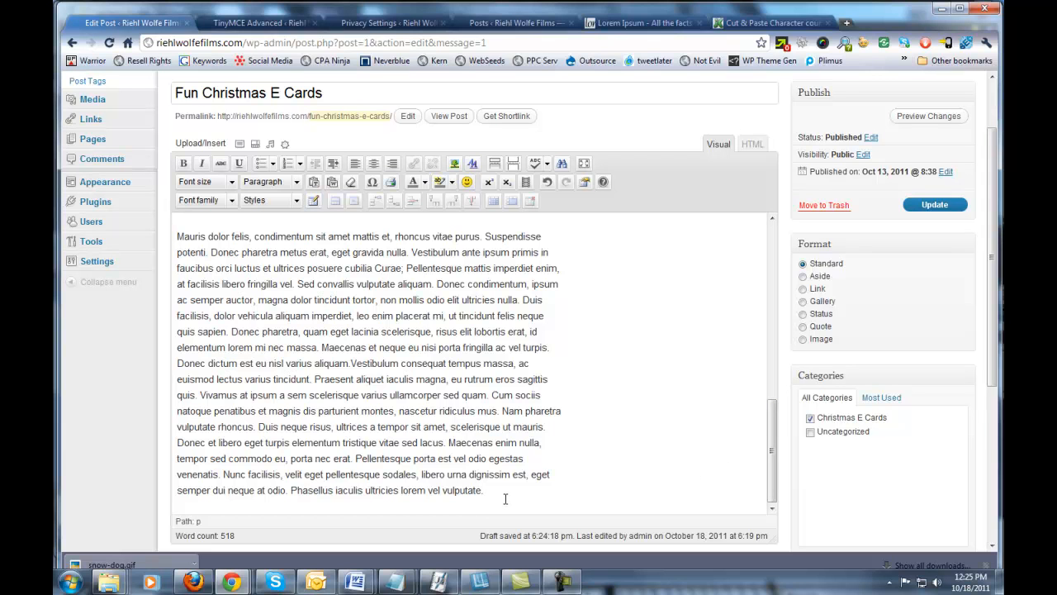
scroll(508, 487, "up", 6)
scroll(571, 439, "down", 10)
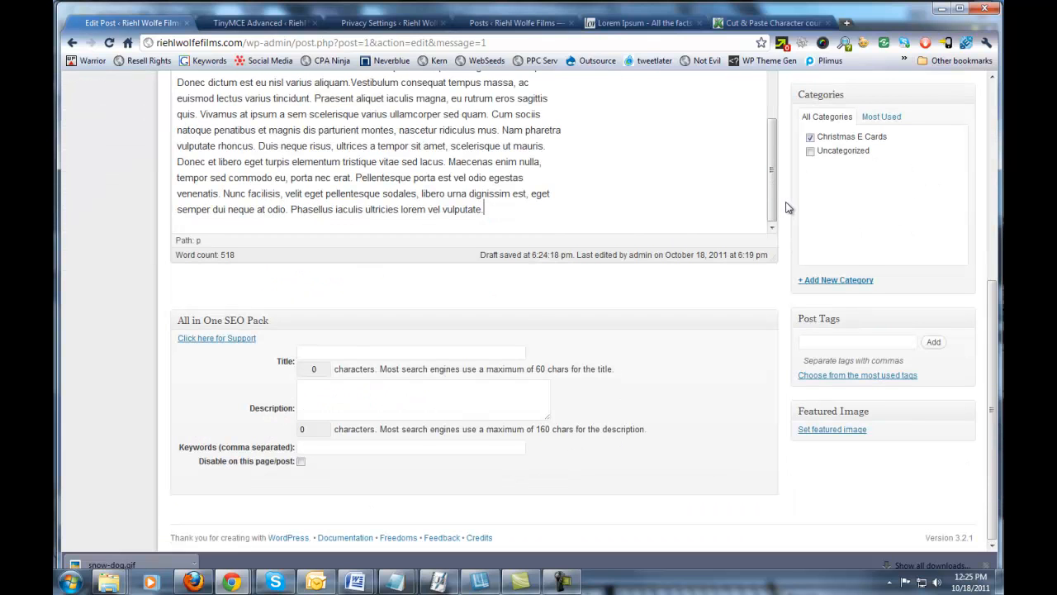
scroll(786, 207, "up", 1)
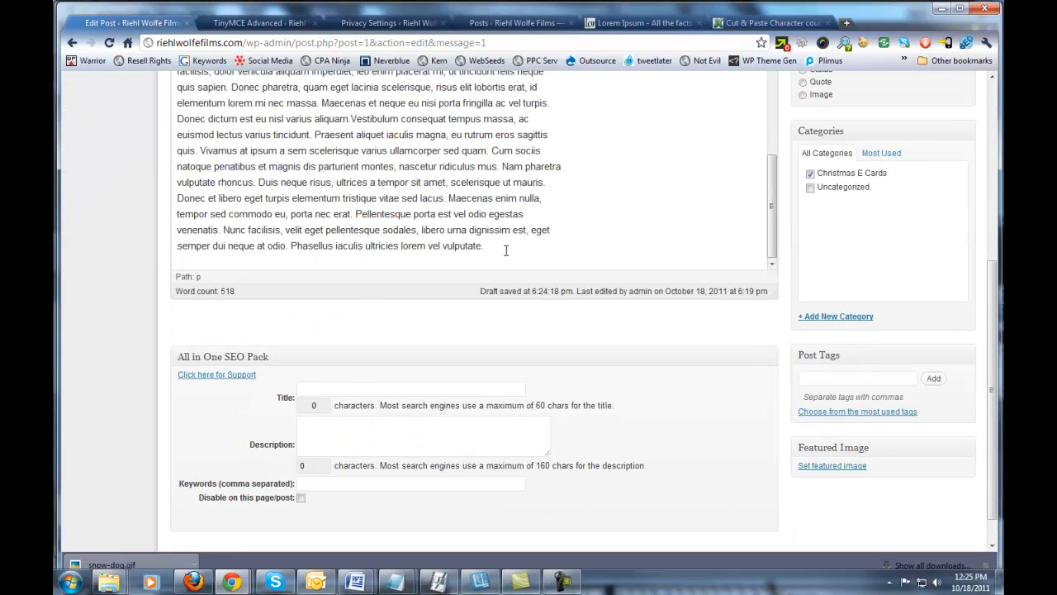
key("Return")
key("Return")
key("BackSpace")
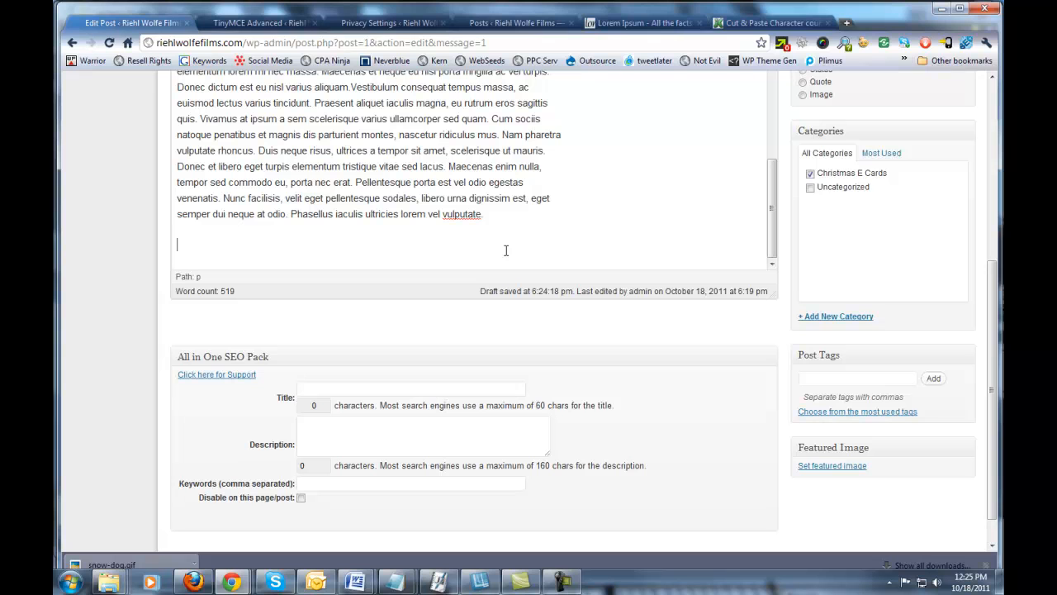
Write the closing line "So hope you have a happy holiday and make sure to tell your friends and family about Fun Christmas E Cards".
type("So hope you have a m")
key("BackSpace")
type("happy ")
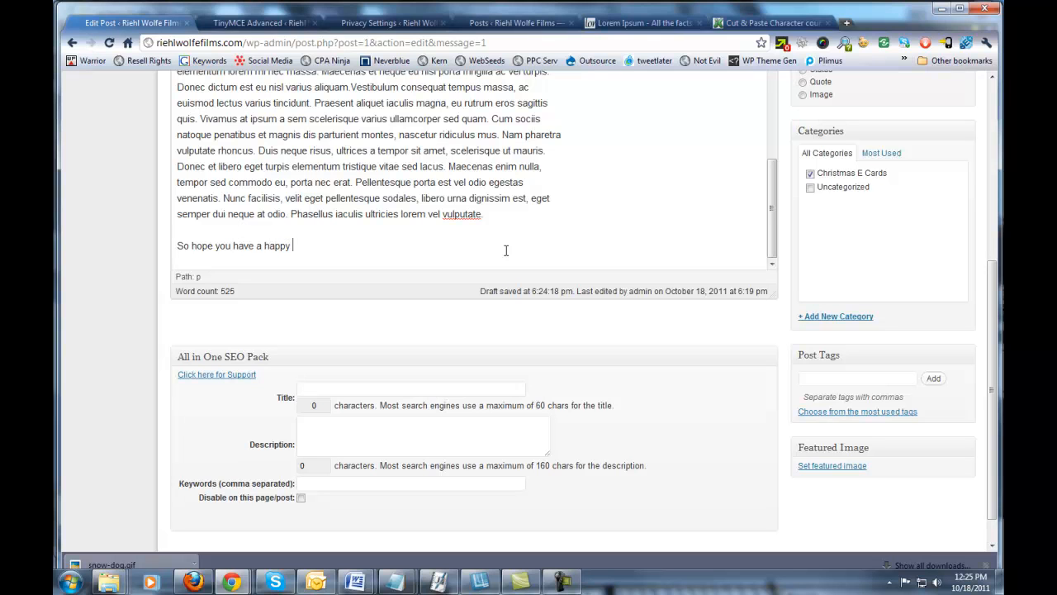
type("holiday and ma")
type("k")
type("e si")
type("re to")
type(" tell")
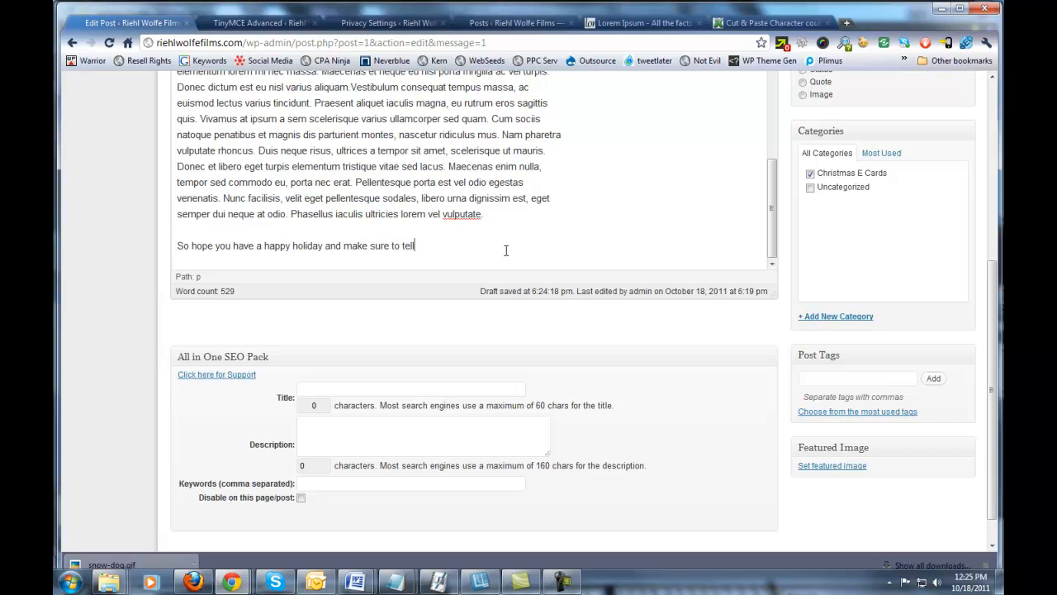
type(" your friends a nd family about Fun")
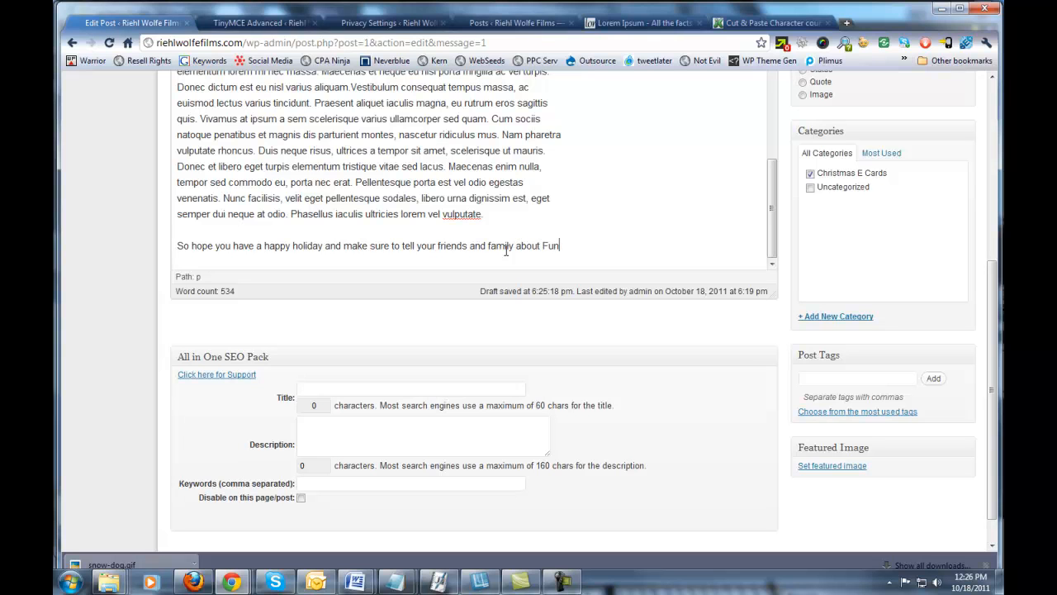
type(" Christams")
key("BackSpace")
key("BackSpace")
key("BackSpace")
key("BackSpace")
type("mas EW")
key("BackSpace")
key("BackSpace")
type("E Cards")
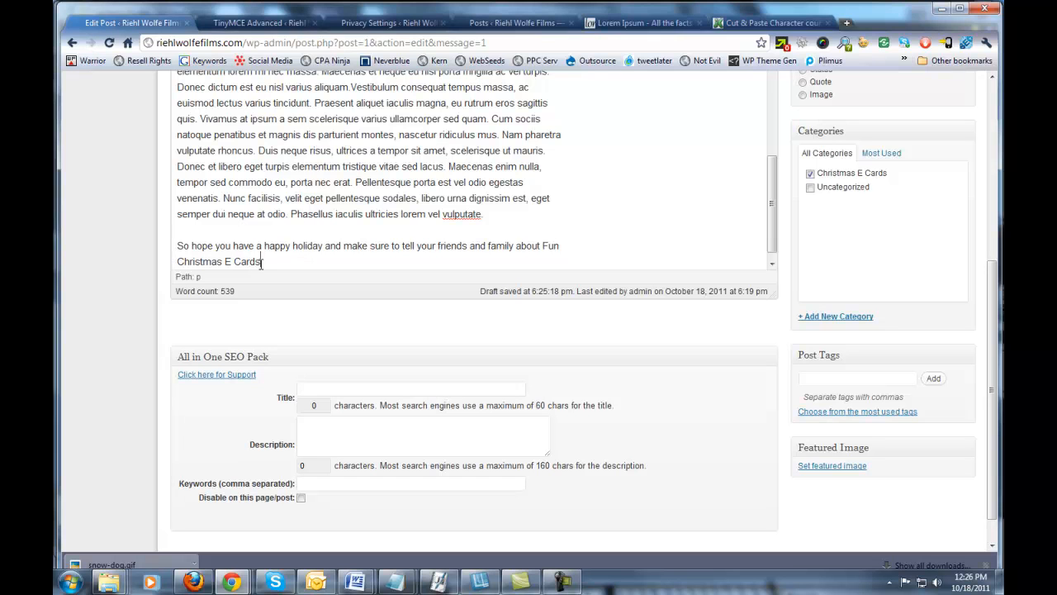
Format the whole closing line about Fun Christmas E Cards as Heading 4.
left_click_drag(263, 261, 178, 246)
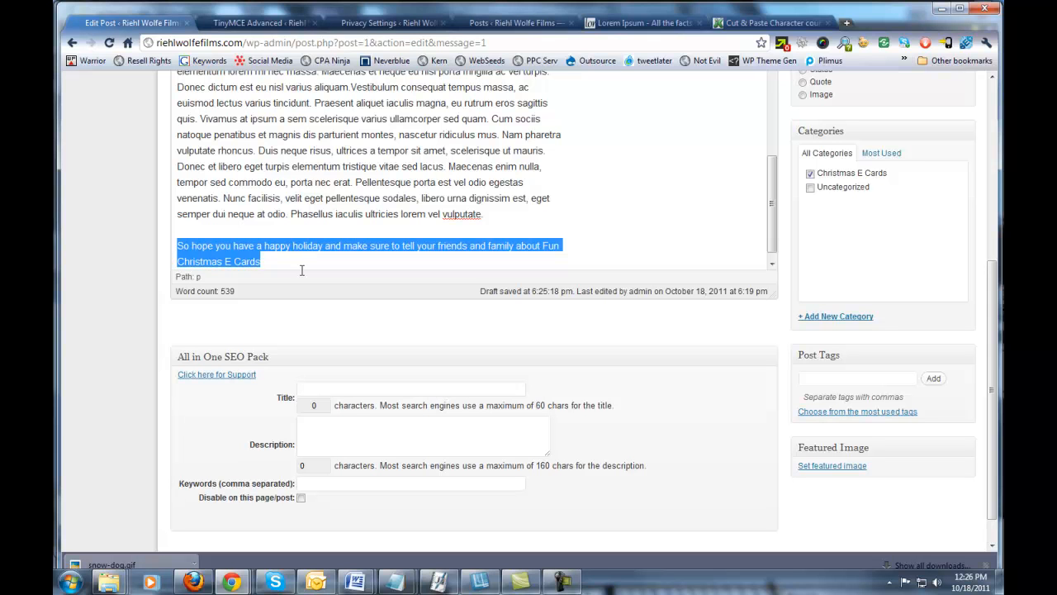
scroll(614, 239, "up", 3)
scroll(614, 239, "down", 5)
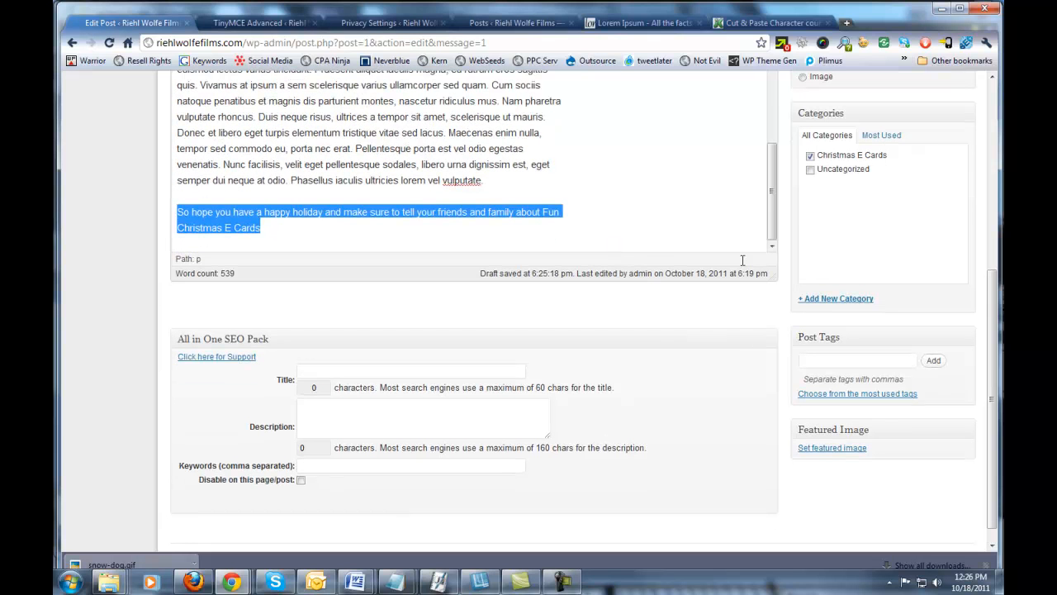
left_click(786, 239)
scroll(787, 238, "up", 3)
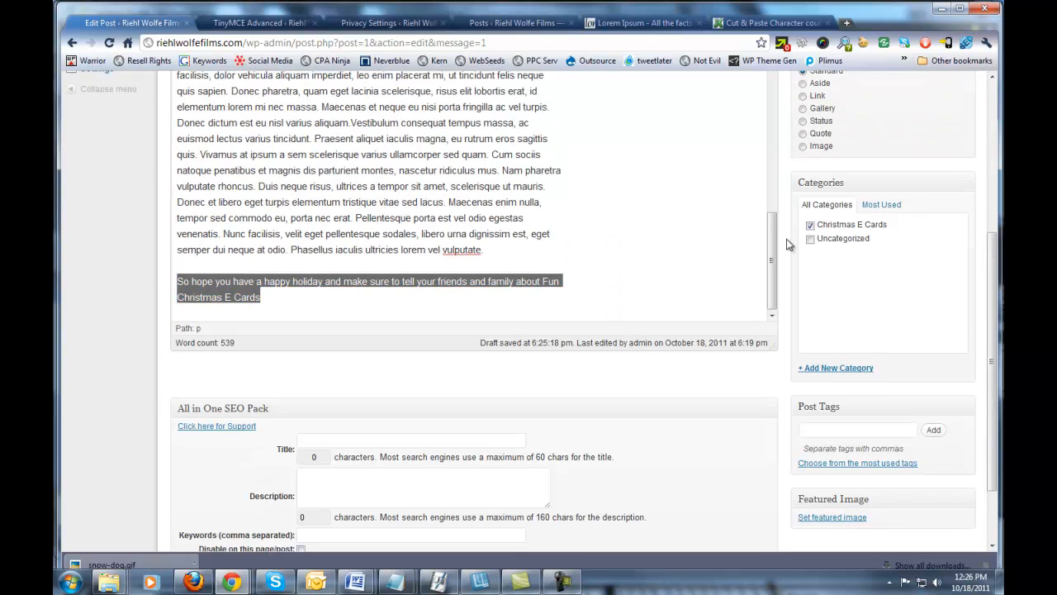
scroll(786, 243, "up", 1)
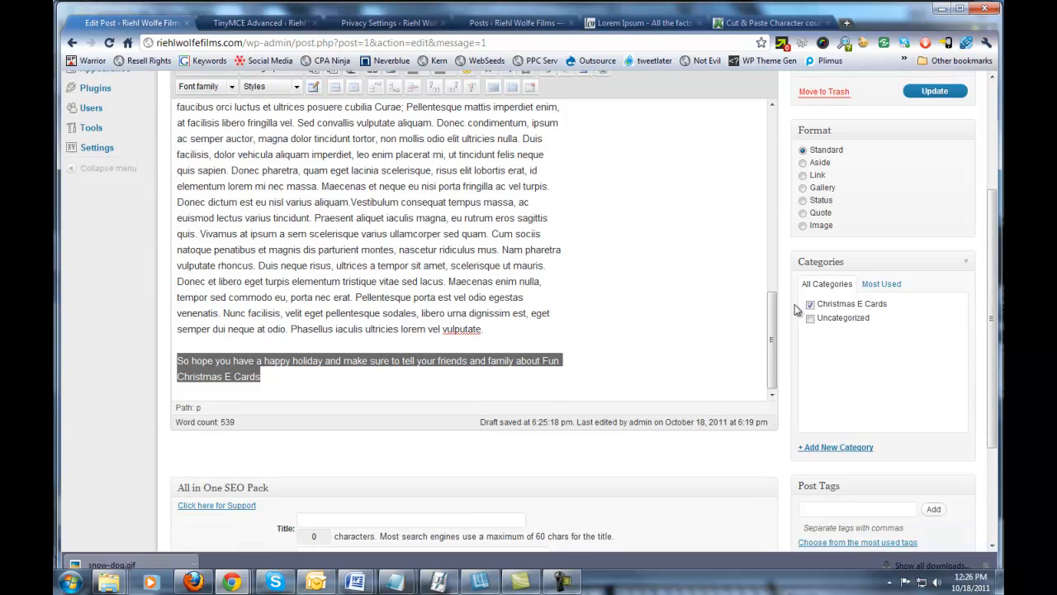
scroll(789, 303, "up", 2)
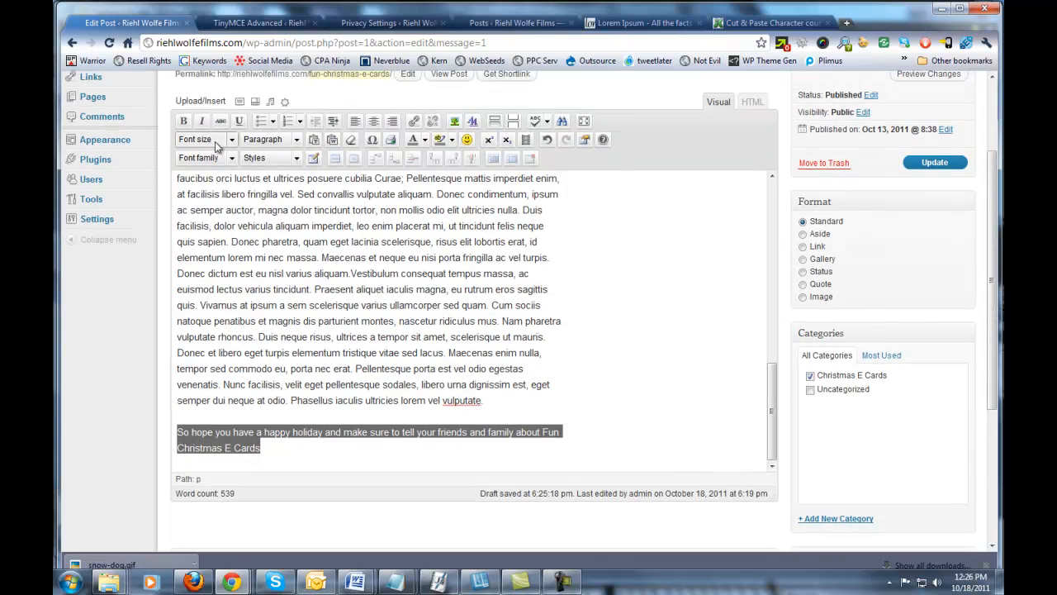
left_click(295, 139)
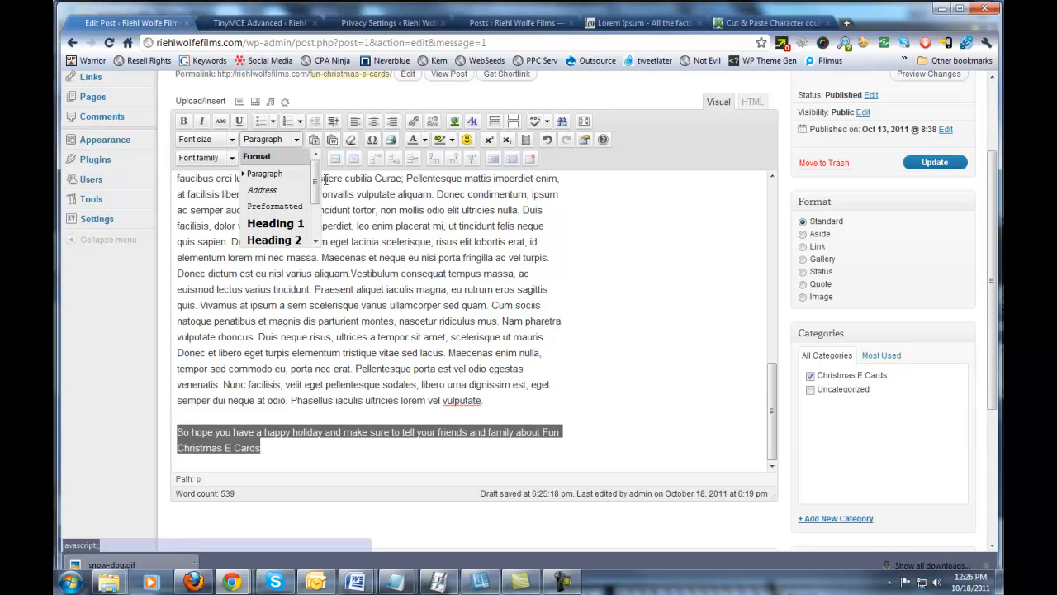
scroll(315, 178, "down", 2)
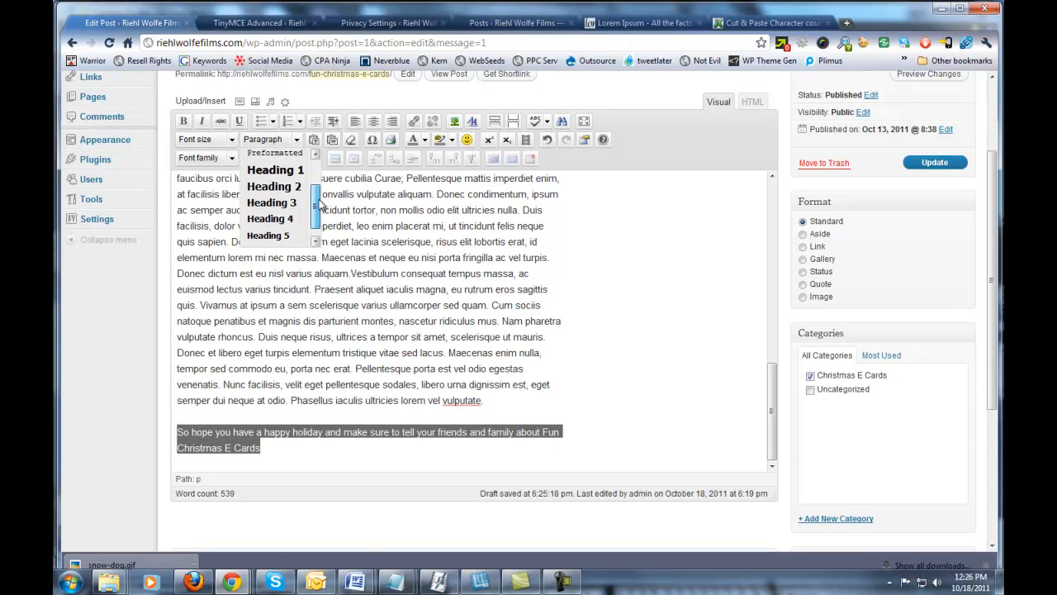
left_click(276, 216)
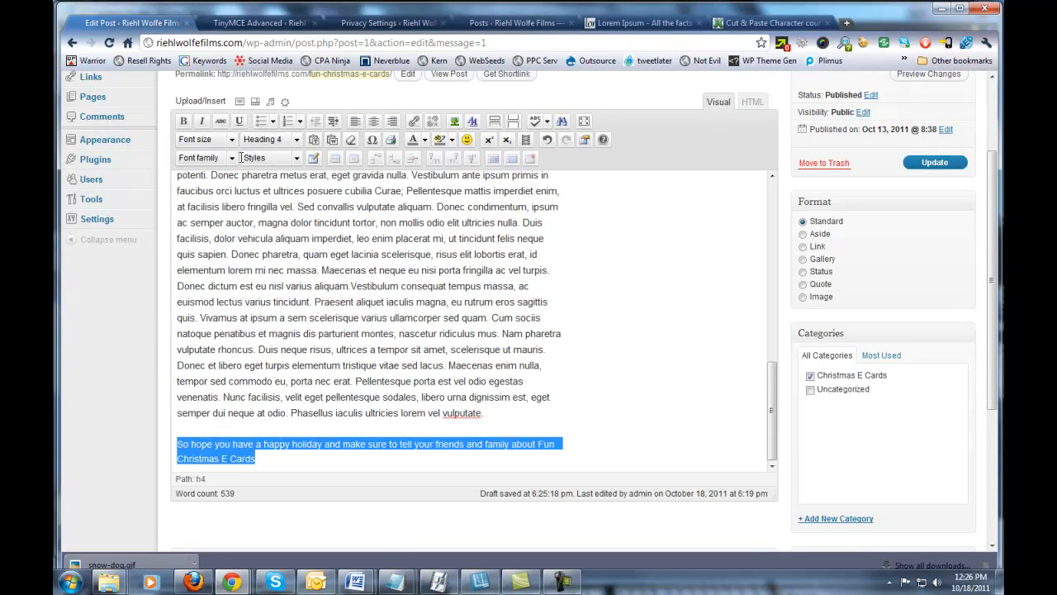
Set the closing line's font size to 4 (14pt) and make the line bold.
left_click(234, 140)
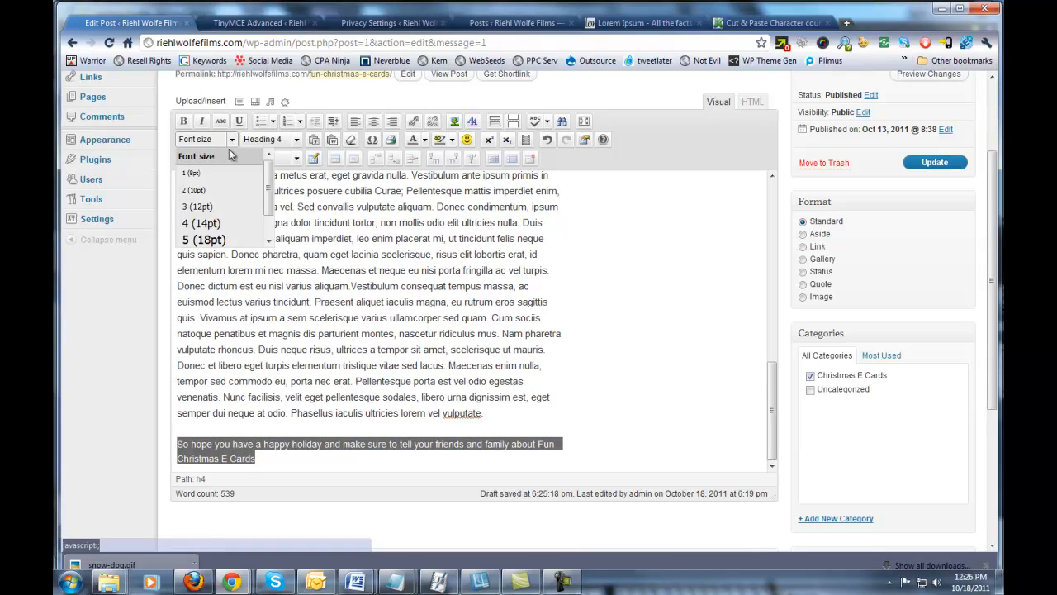
left_click(217, 221)
left_click(585, 361)
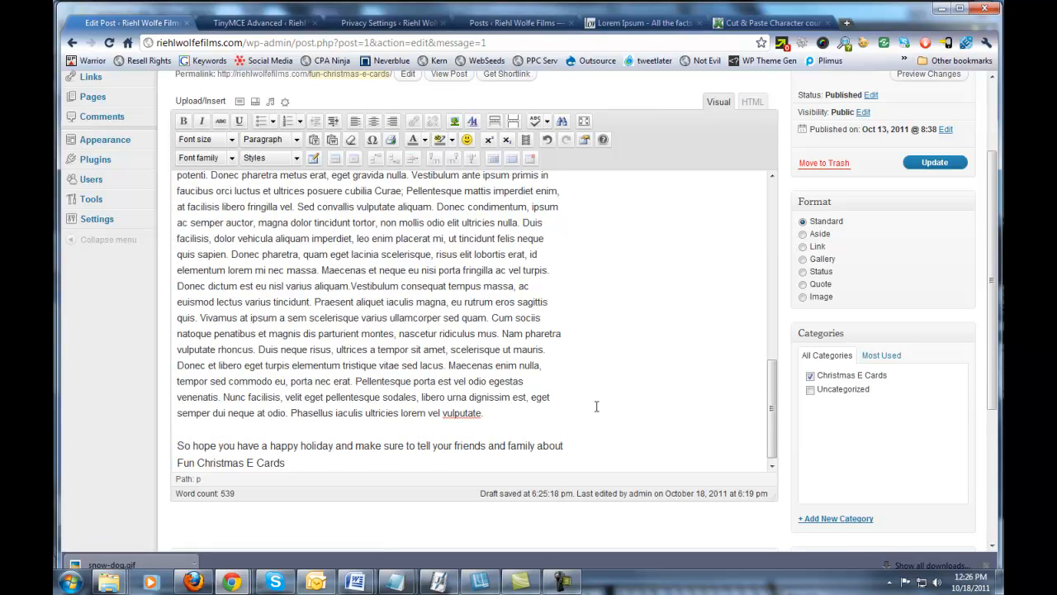
left_click_drag(294, 464, 243, 333)
left_click(183, 121)
left_click(382, 463)
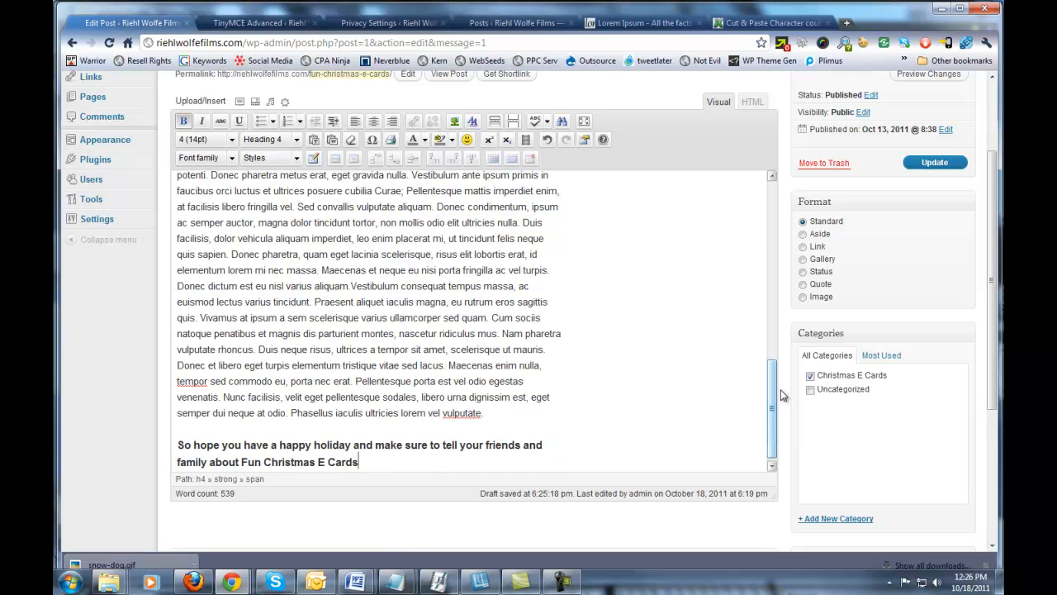
scroll(788, 392, "down", 3)
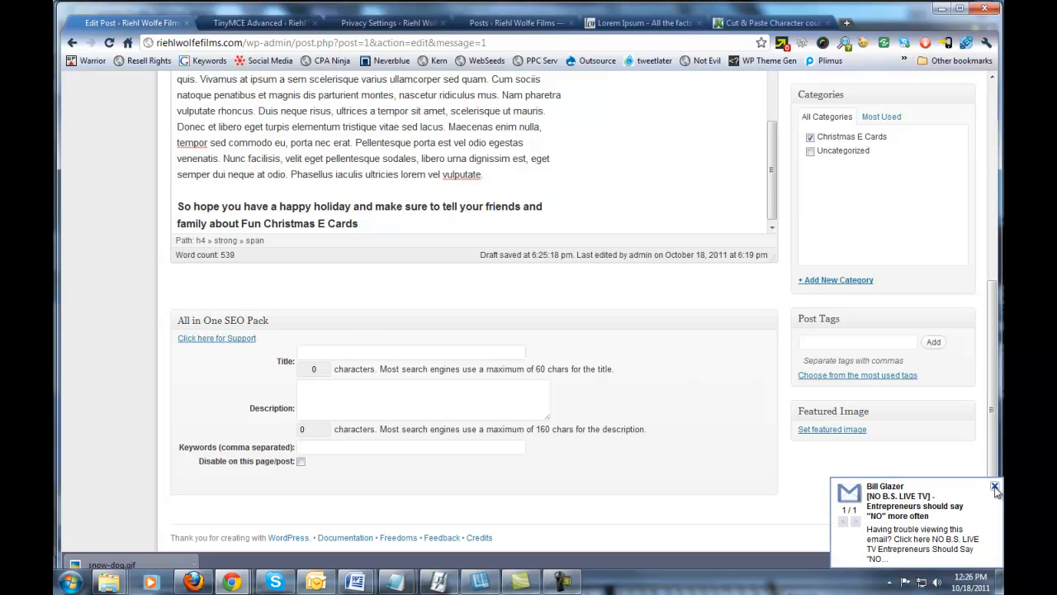
Dismiss the e-mail notification and enter Christmas E Cards as the All in One SEO Pack title.
left_click(994, 488)
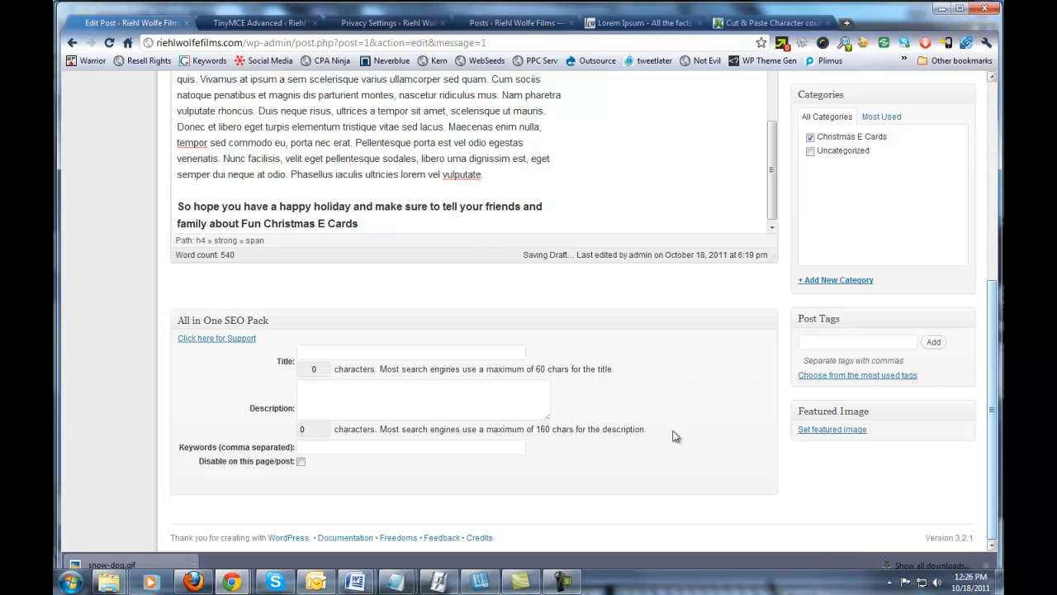
left_click(358, 354)
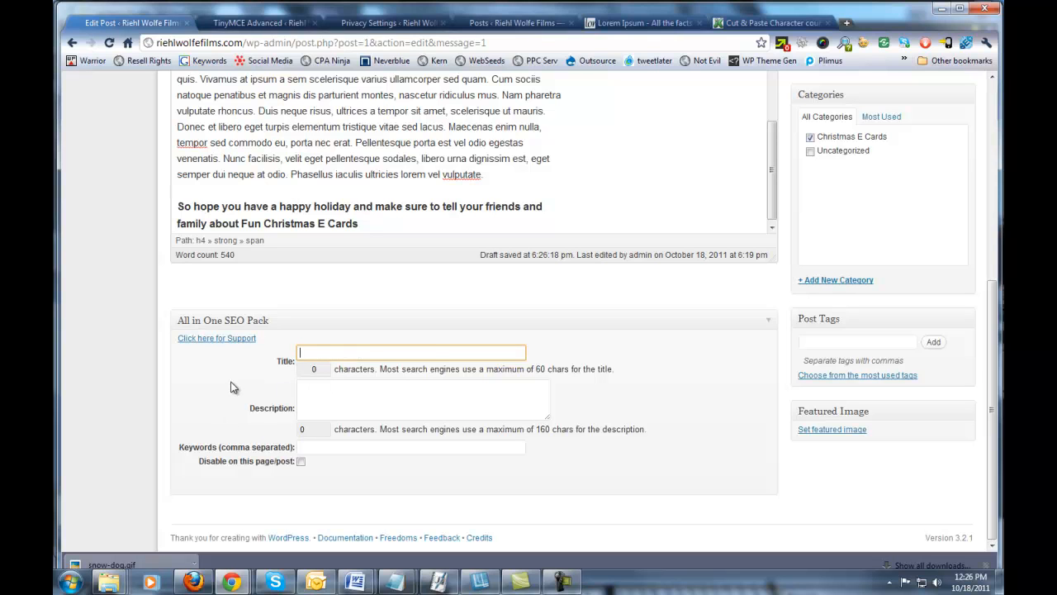
type("Christmas E Cards")
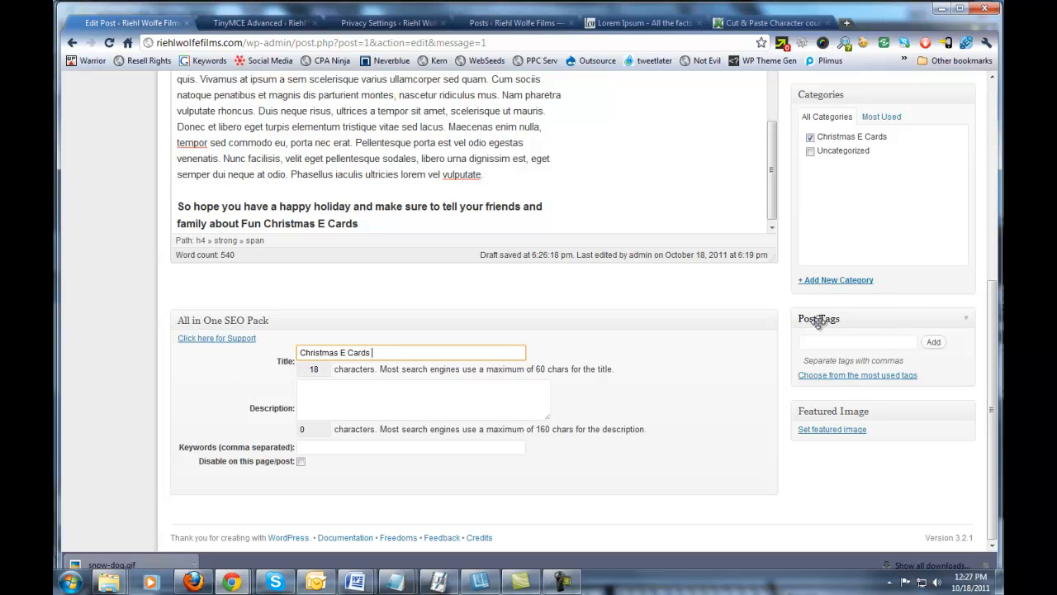
Copy the post title Fun Christmas E Cards and replace the SEO title's text with it.
left_click(786, 289)
scroll(786, 289, "up", 5)
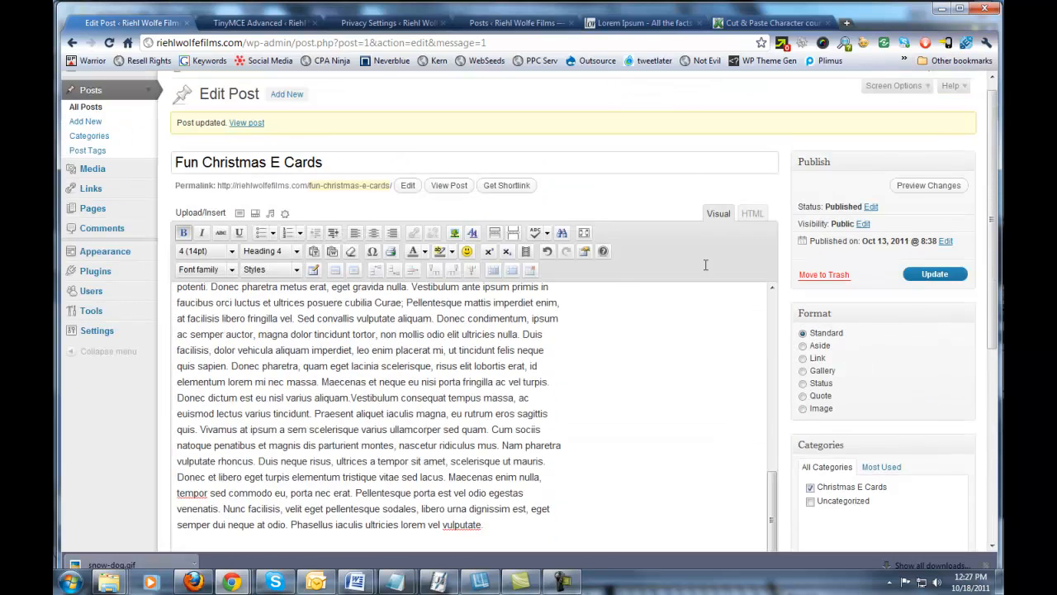
left_click_drag(323, 162, 169, 164)
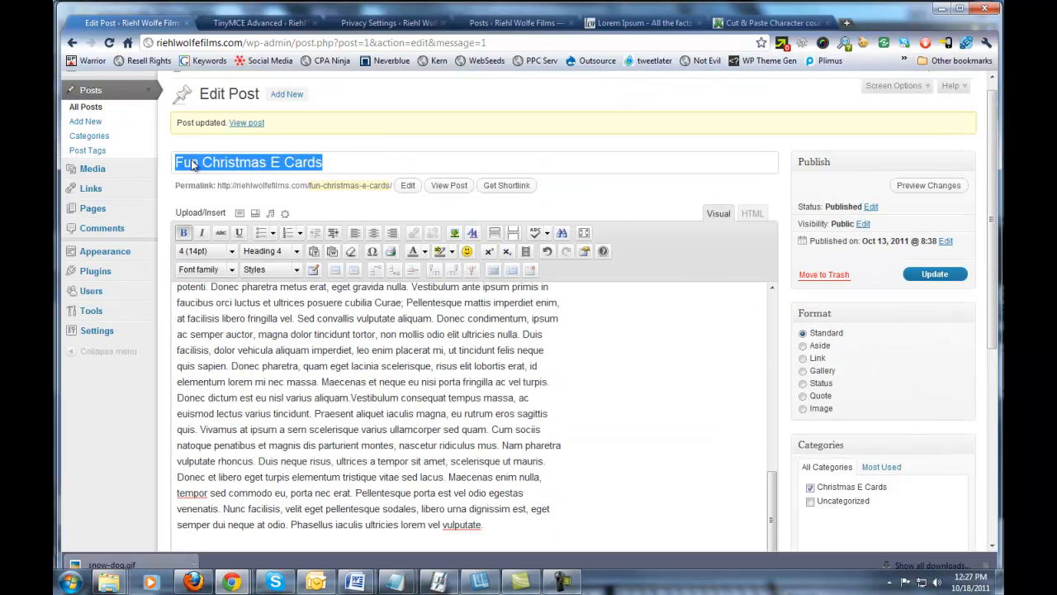
right_click(192, 164)
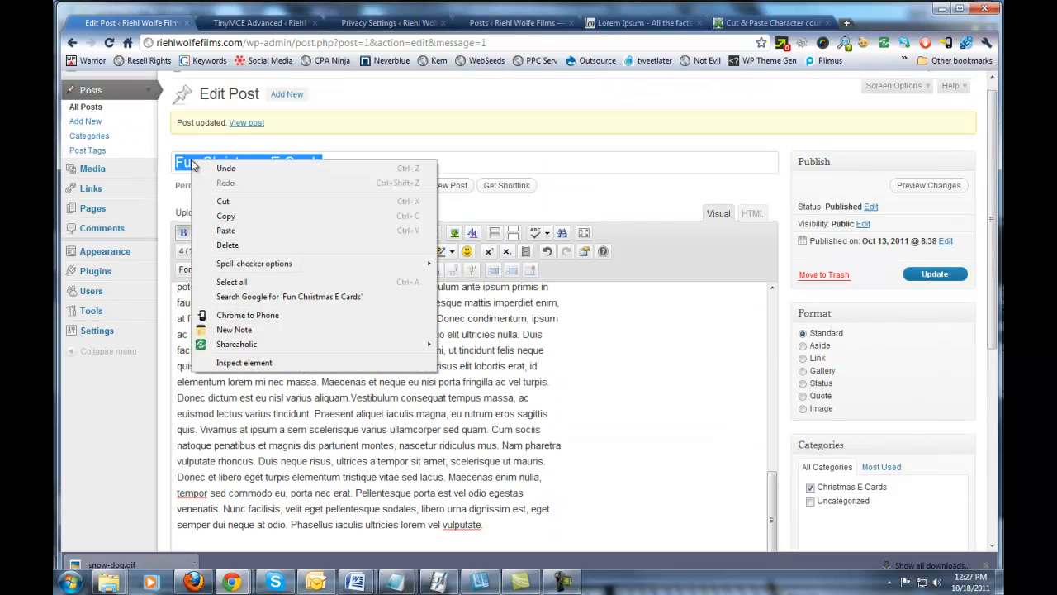
left_click(240, 216)
scroll(785, 292, "down", 5)
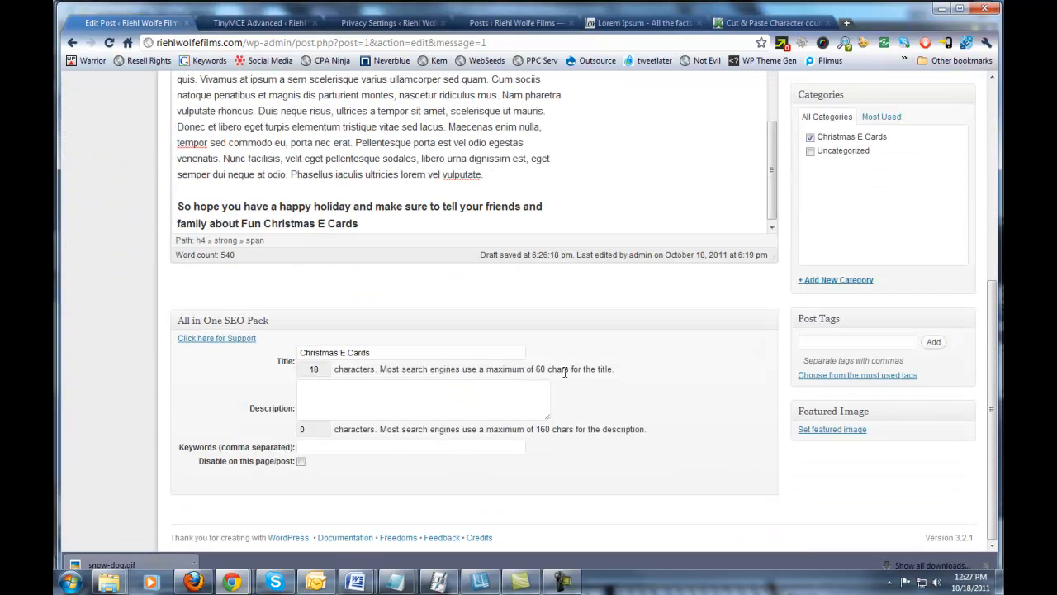
left_click_drag(382, 352, 289, 354)
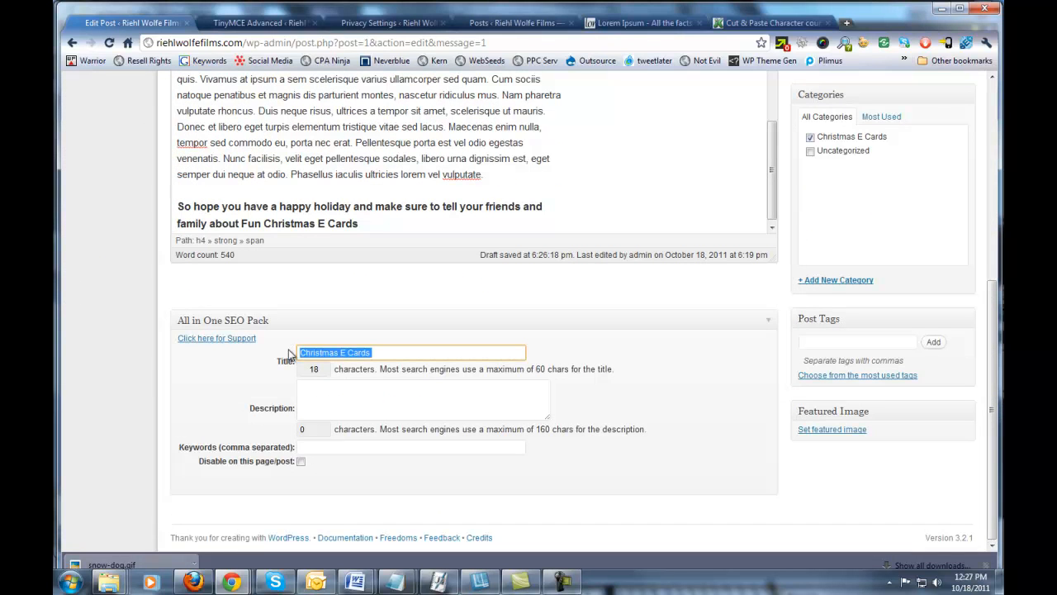
key("ctrl+v")
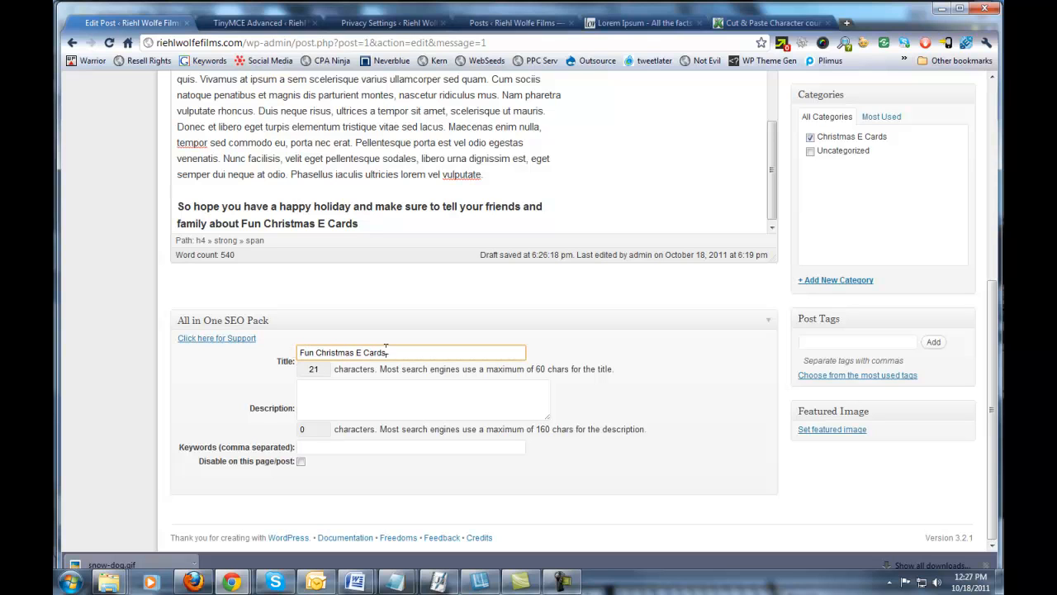
Begin the SEO description with "Fun Christmas E Cards Are A Great Way To Send Your Love".
left_click(330, 400)
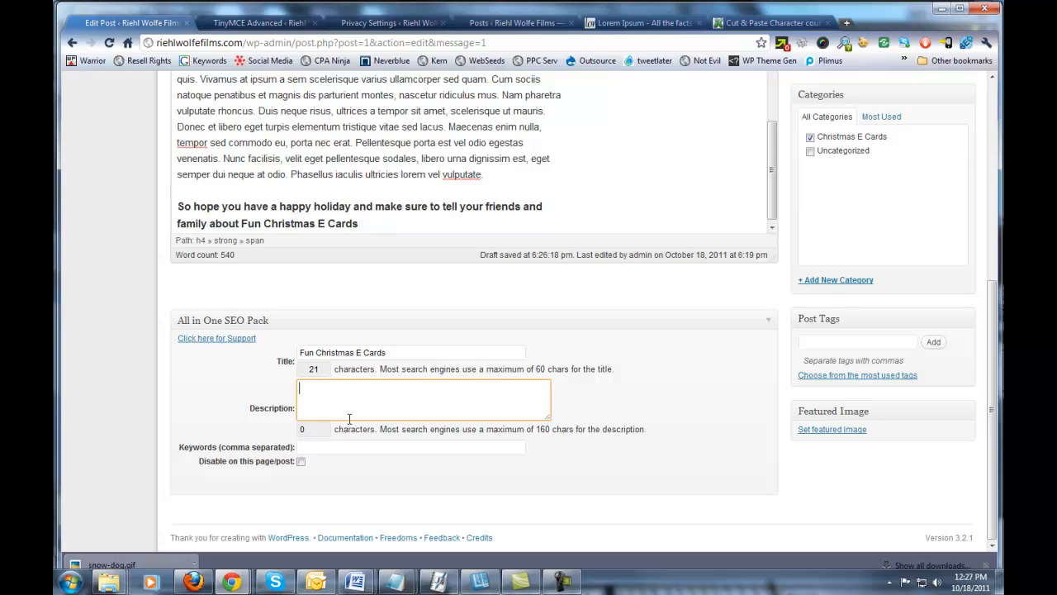
key("ctrl+v")
type("Are A GReat")
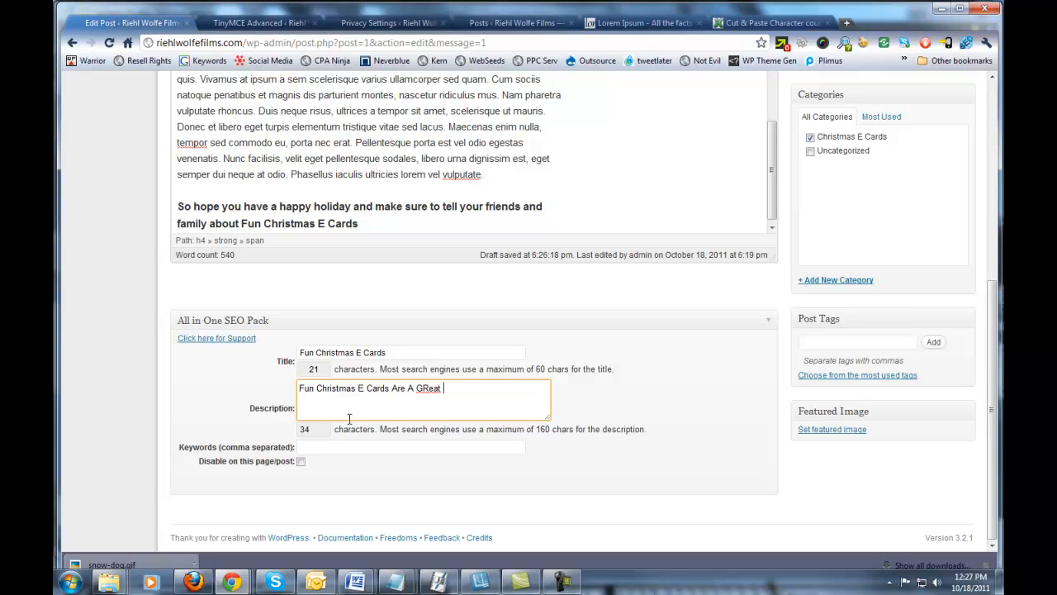
key("BackSpace")
key("BackSpace")
type("reat Way tro")
key("BackSpace")
key("BackSpace")
type("To Send Your Love")
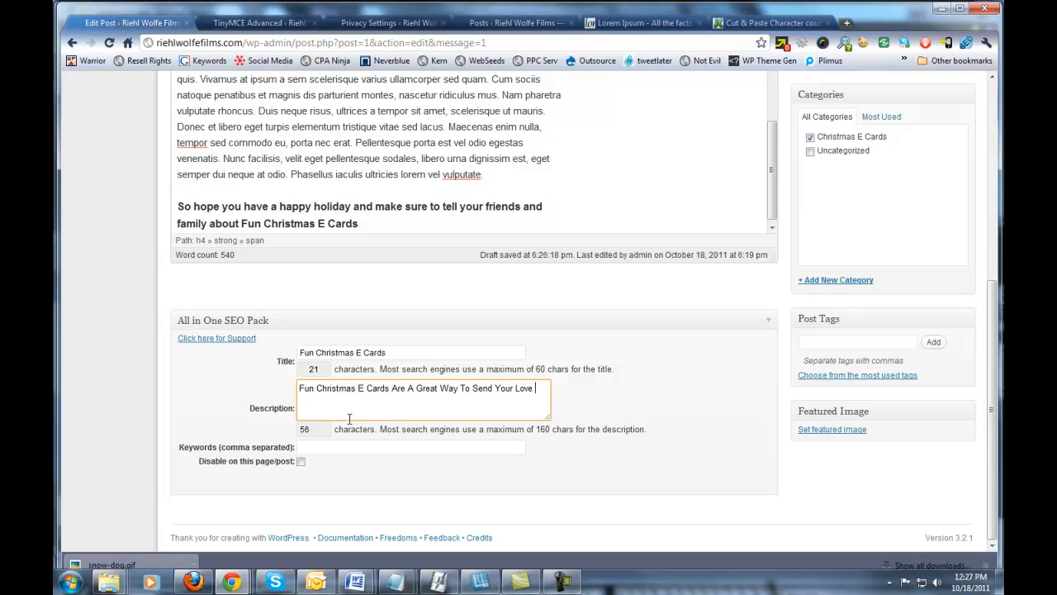
Continue the SEO description with "For The Holidays And Save Tress With Fun Christmas E Cards".
type(" For The H")
type("ildays")
key("BackSpace")
key("BackSpace")
key("BackSpace")
key("BackSpace")
key("BackSpace")
key("BackSpace")
type("olidays And Save Tress ")
type("Fun")
key("BackSpace")
key("BackSpace")
key("BackSpace")
type("With")
key("ctrl+v")
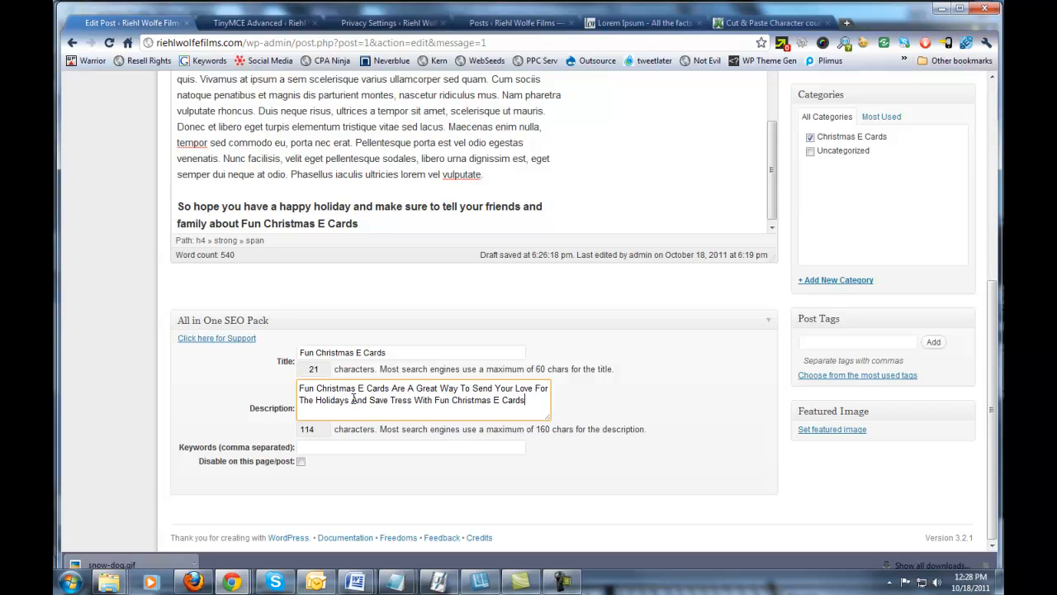
Insert ". Make Sure To Tell You Friends And Family About" after "Save Tress" in the SEO description.
left_click(415, 400)
type(". Make Sure To Tell You ")
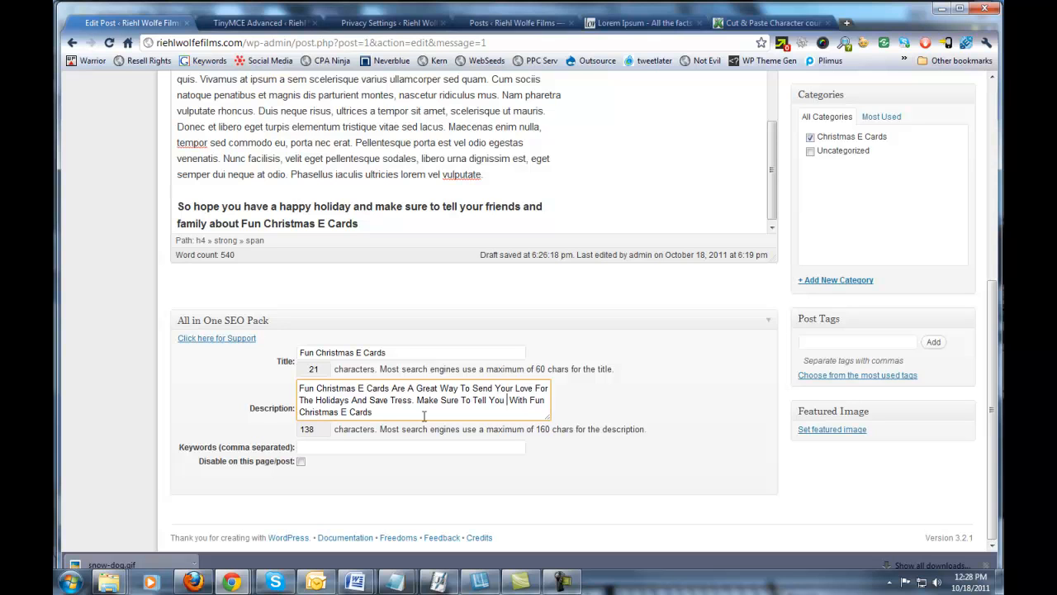
type("Friends ")
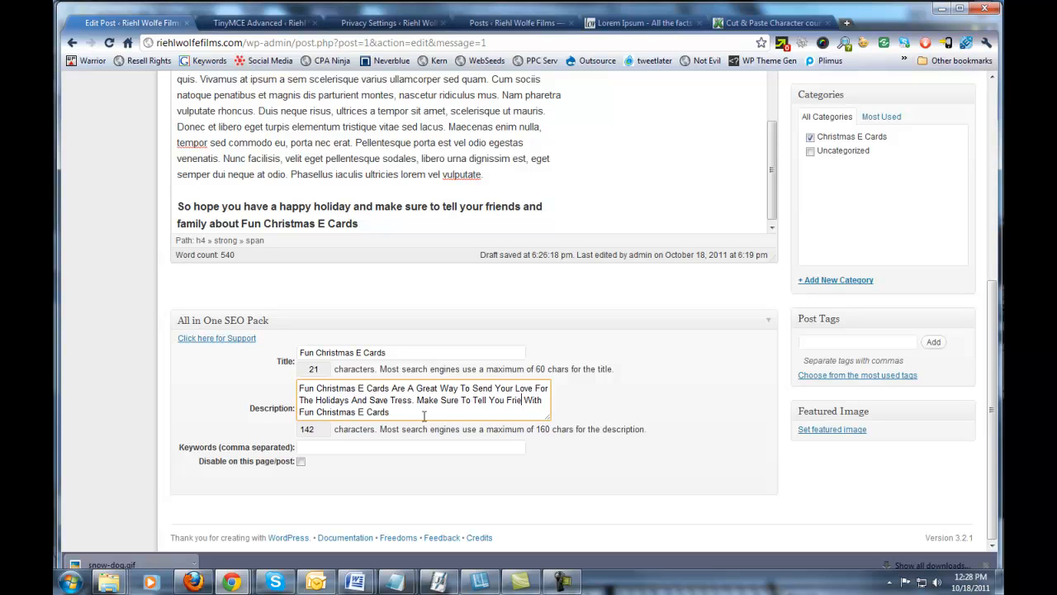
type("And Family ")
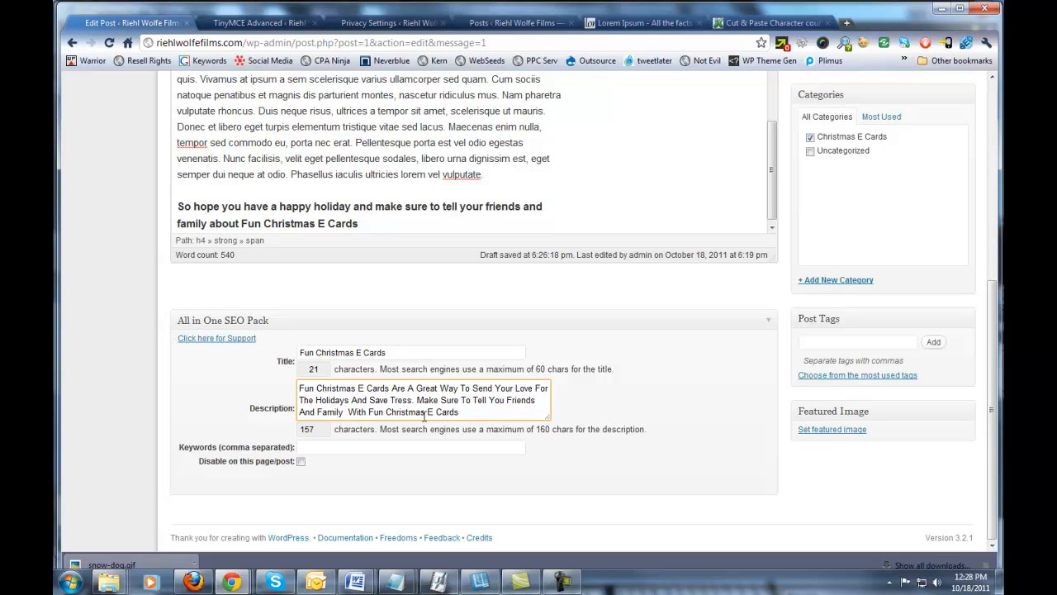
type("About")
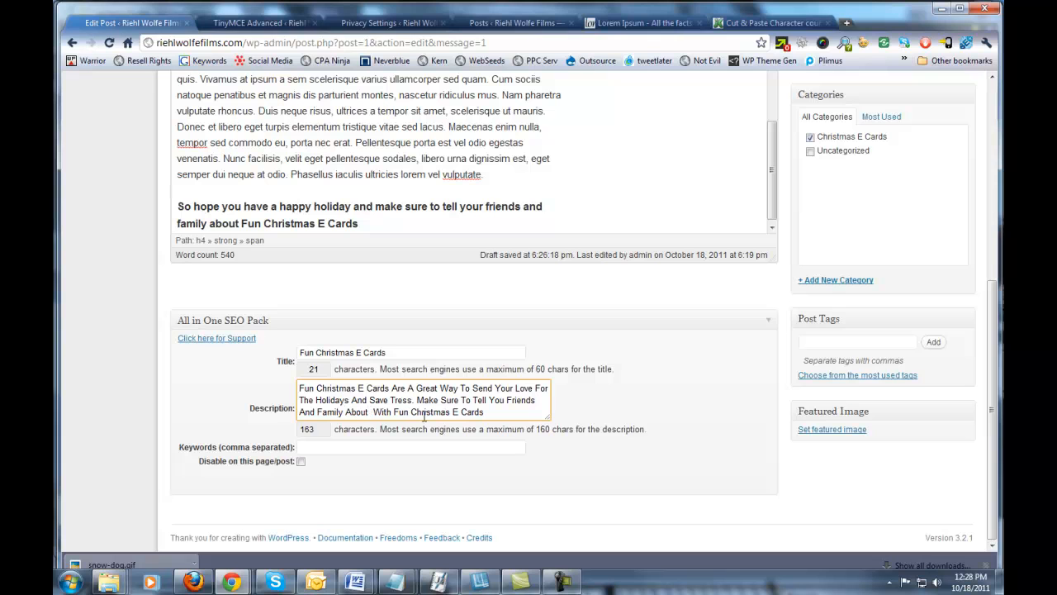
Remove the leftover word "With" before the closing keyword in the SEO description and end the sentence with a period.
key("BackSpace")
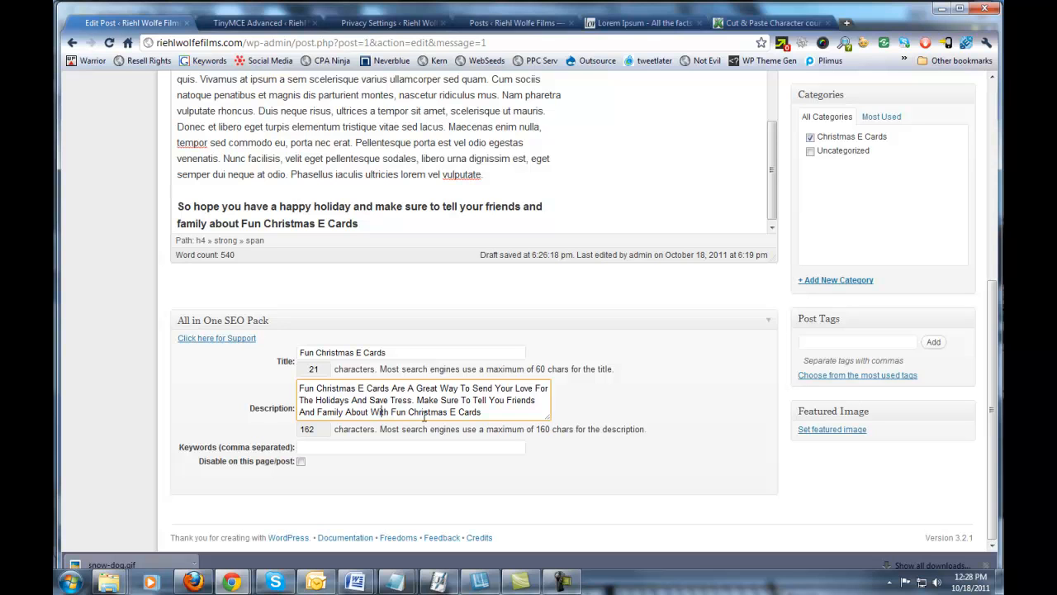
key("BackSpace")
key("BackSpace")
key("BackSpace")
key("BackSpace")
key("BackSpace")
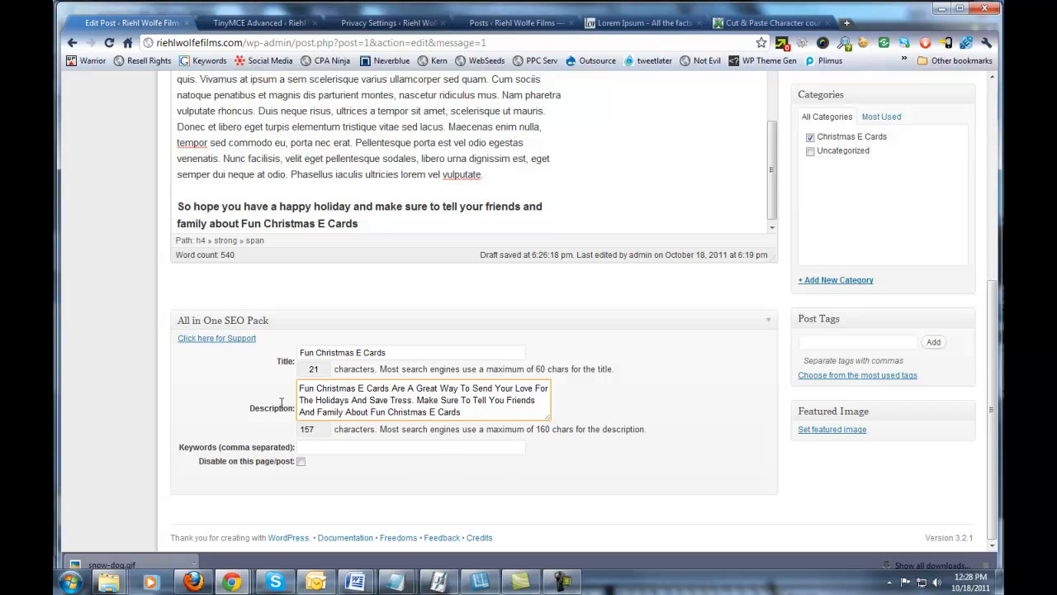
left_click_drag(316, 387, 389, 389)
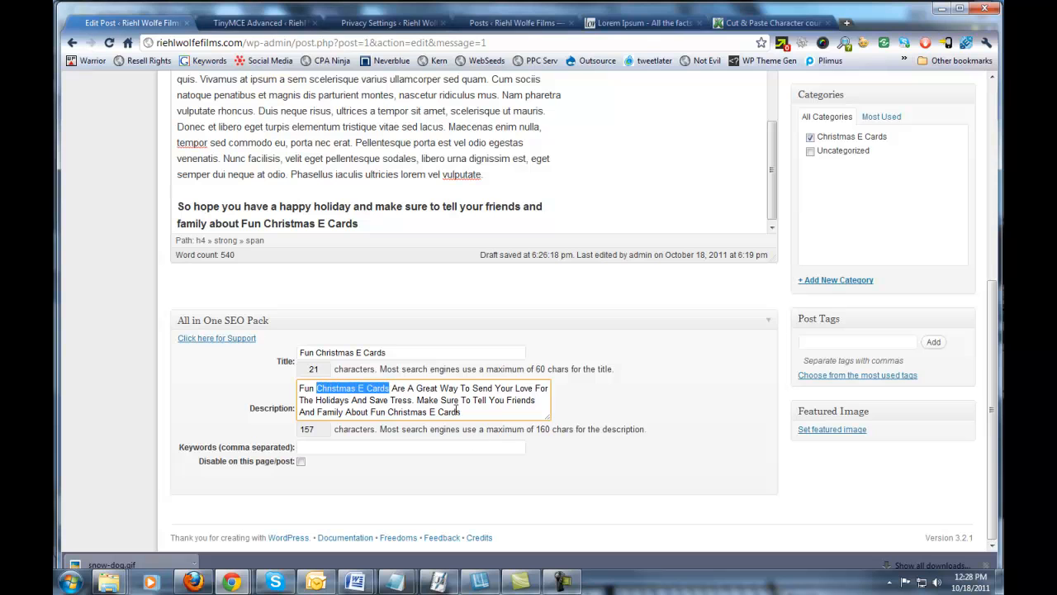
left_click(463, 416)
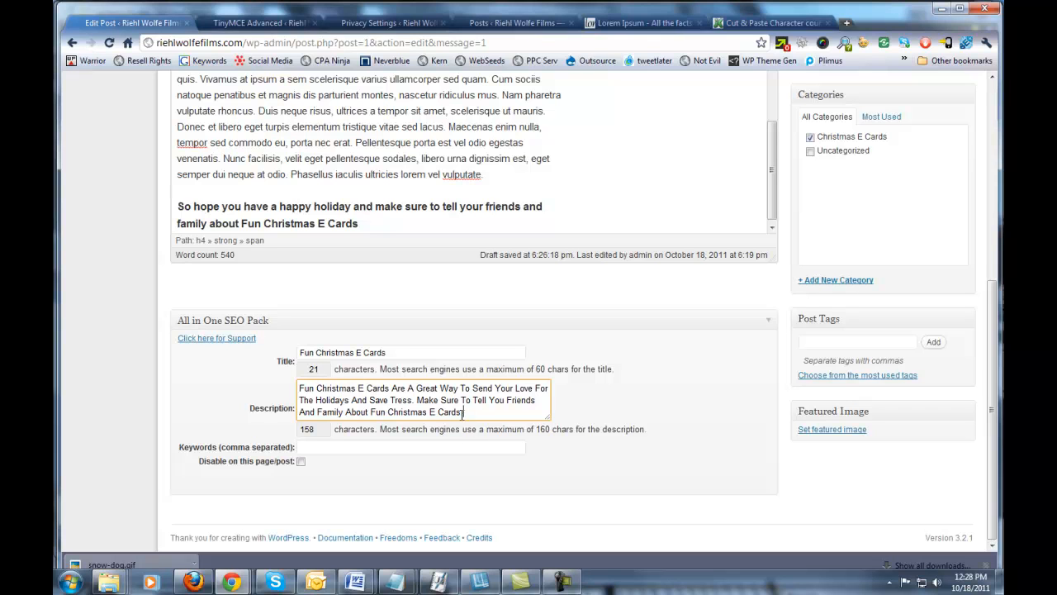
Paste Fun Christmas E Cards as the post's first SEO keyword.
left_click(320, 447)
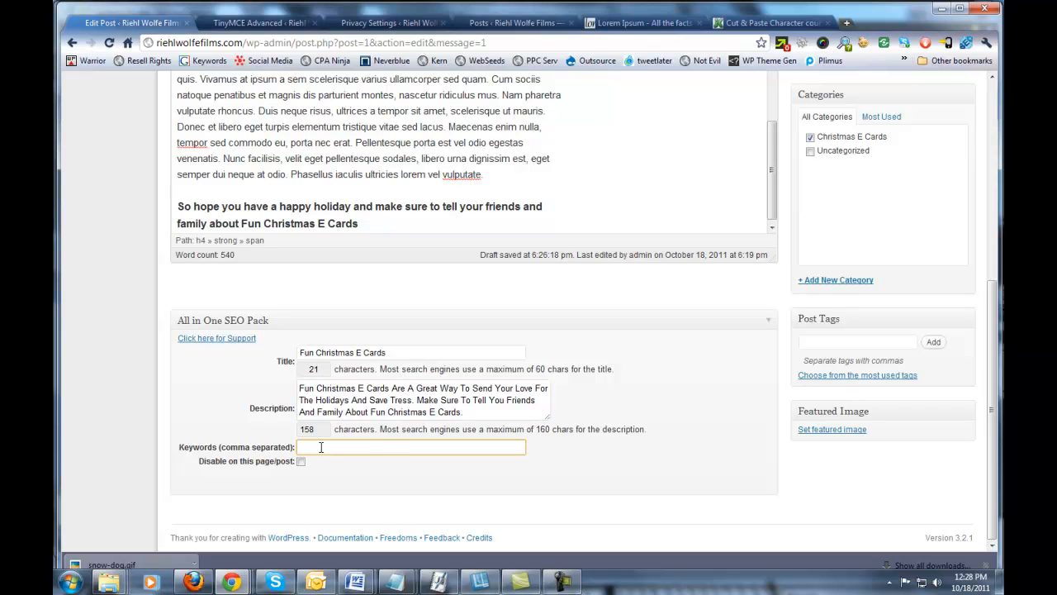
key("ctrl+v")
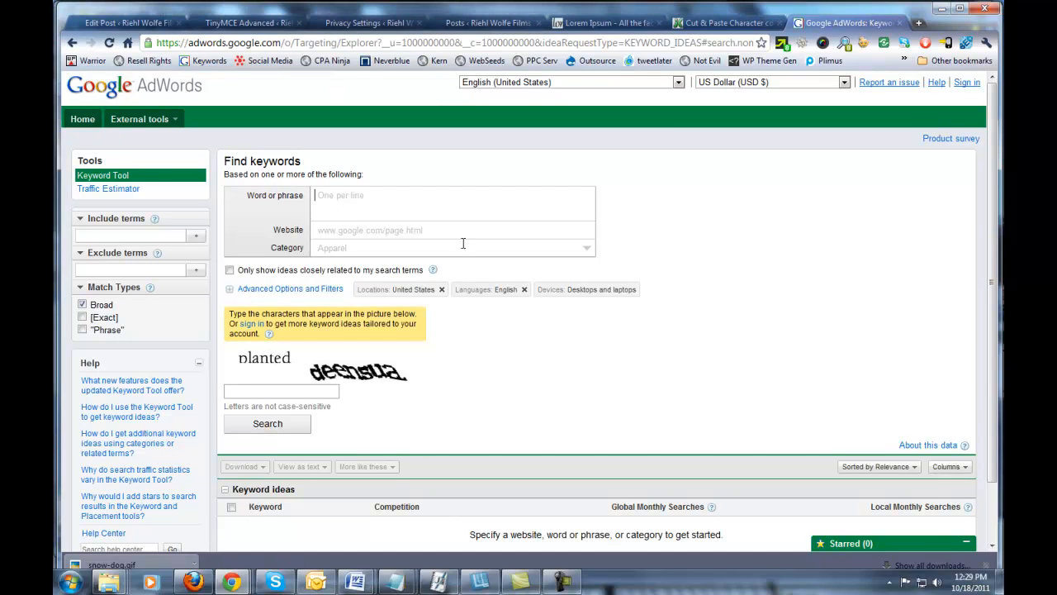
Switch to the Google AdWords Keyword Tool, enter the phrase Christmas E Cards and restrict ideas to closely related terms.
left_click(382, 205)
key("ctrl+v")
key("BackSpace")
key("BackSpace")
key("BackSpace")
key("BackSpace")
left_click(230, 270)
Enter the characters from the CAPTCHA picture and run the keyword search.
left_click(290, 394)
type("platned")
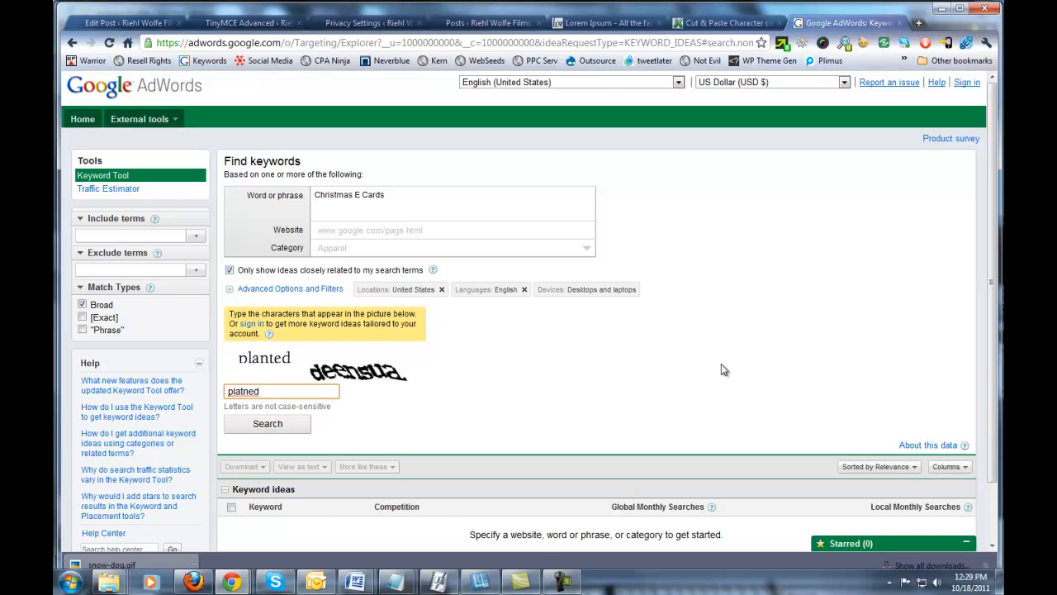
key("BackSpace")
key("BackSpace")
key("BackSpace")
key("BackSpace")
type("nted deen")
left_click(279, 424)
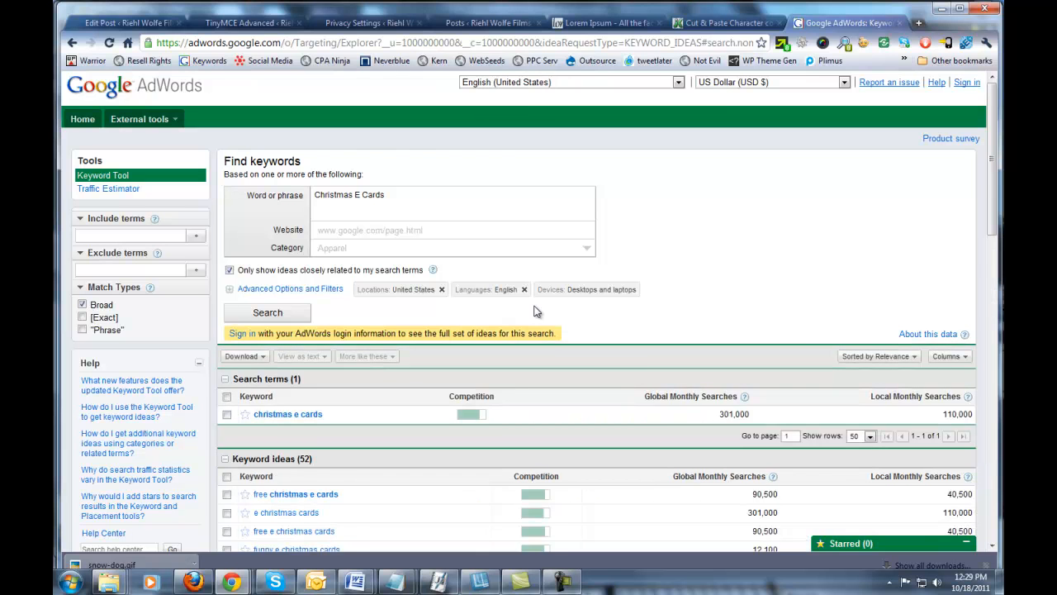
Select the keyword ideas "e christmas cards", "merry christmas e cards" and "e cards christmas cards".
scroll(641, 356, "down", 3)
scroll(643, 356, "down", 1)
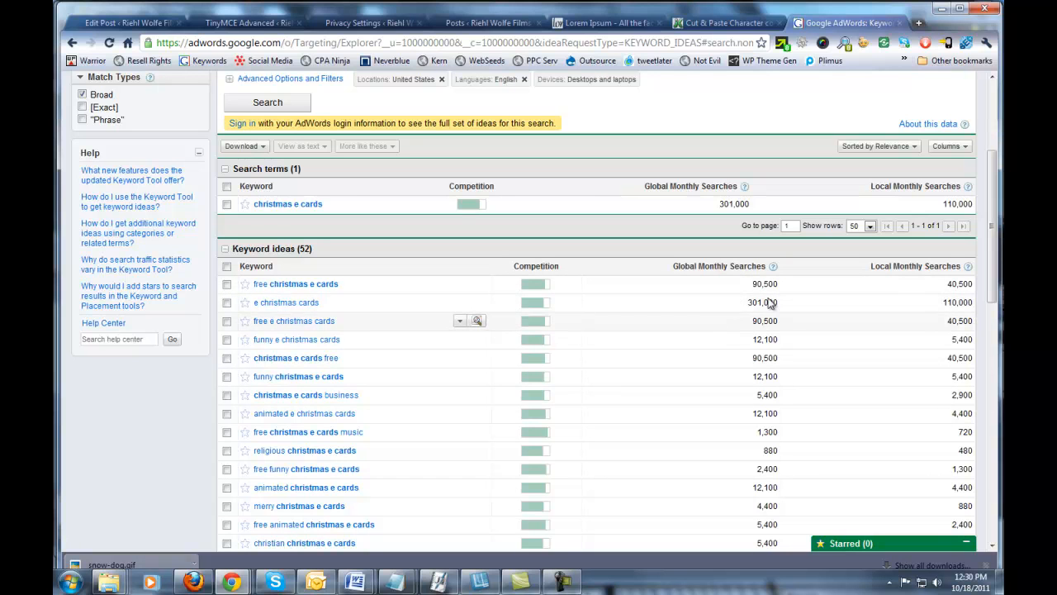
left_click(226, 303)
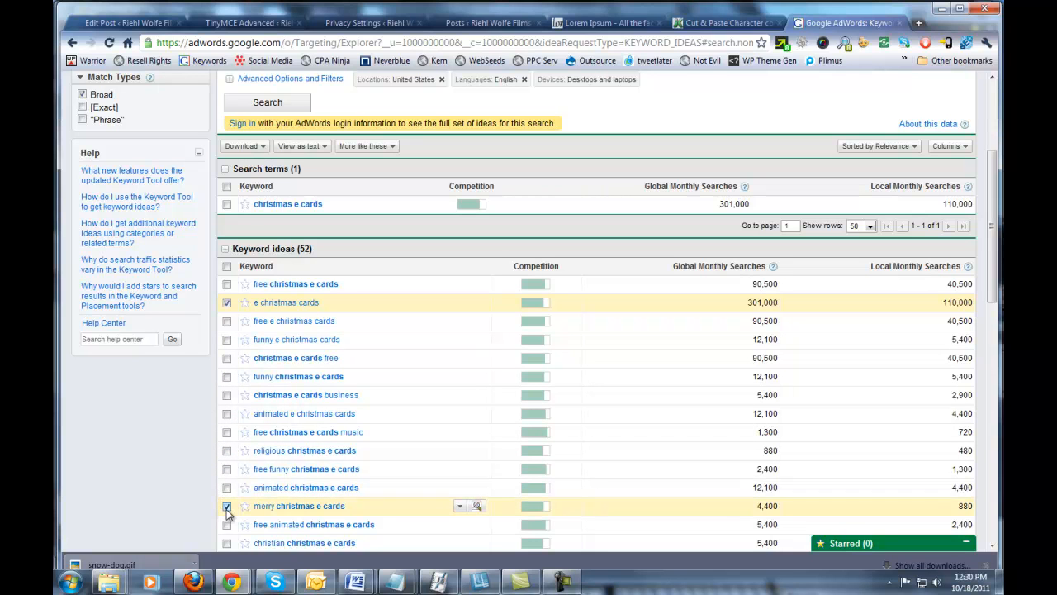
scroll(226, 509, "down", 1)
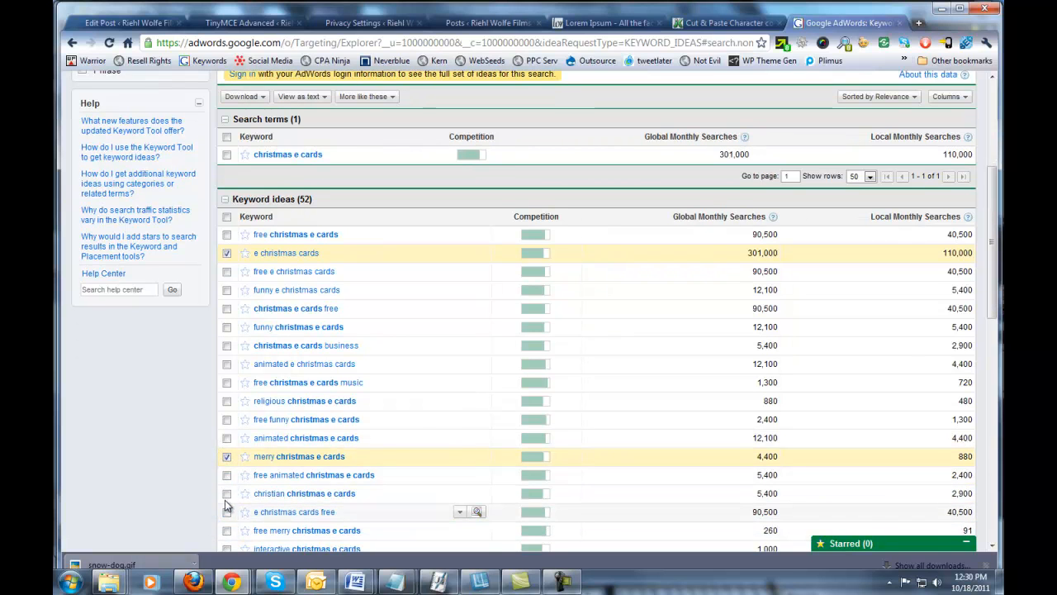
scroll(225, 502, "down", 1)
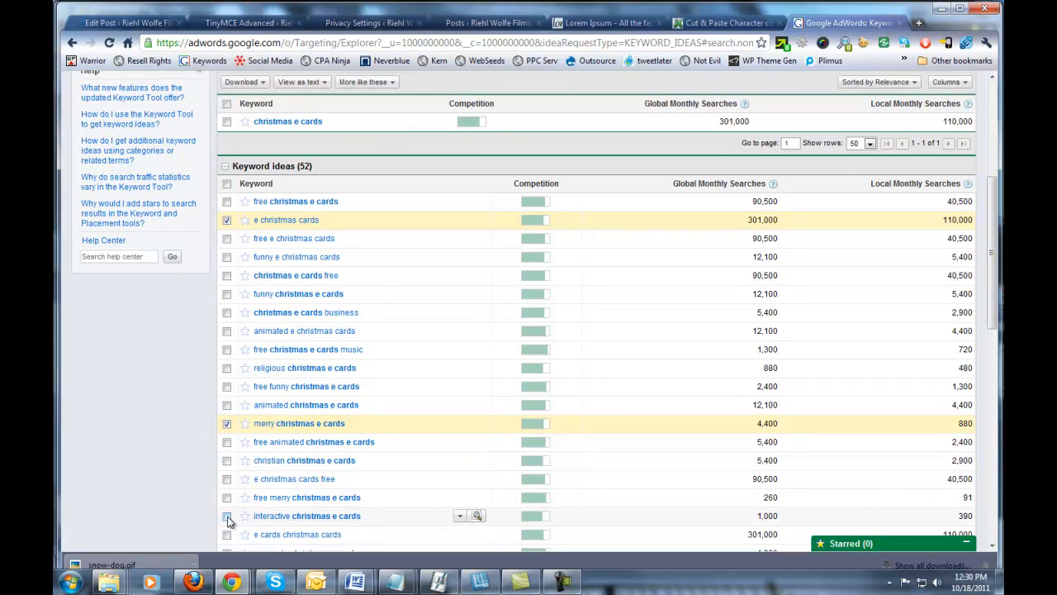
scroll(229, 516, "down", 2)
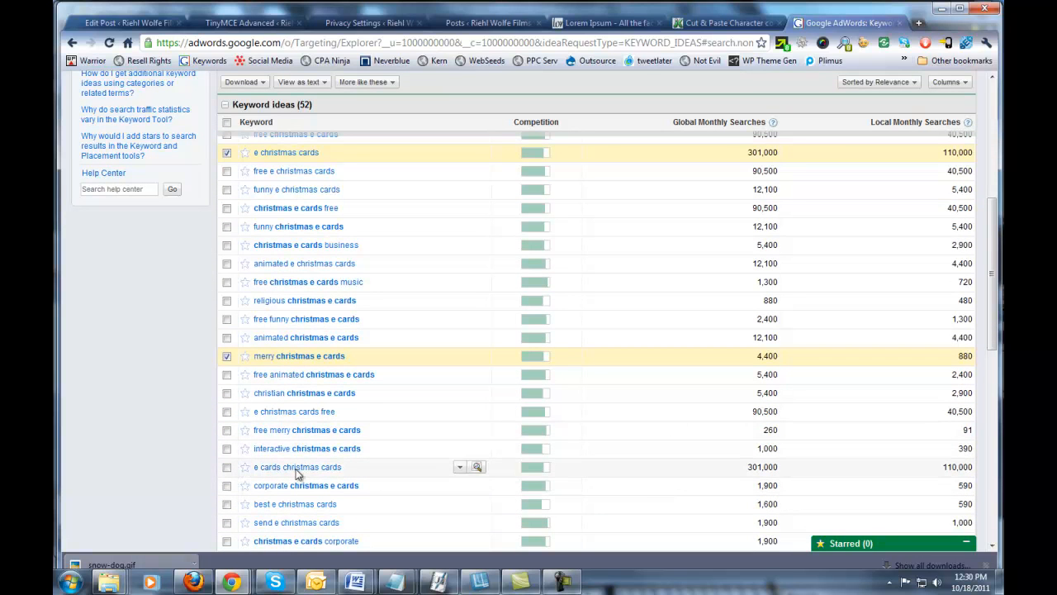
left_click(229, 467)
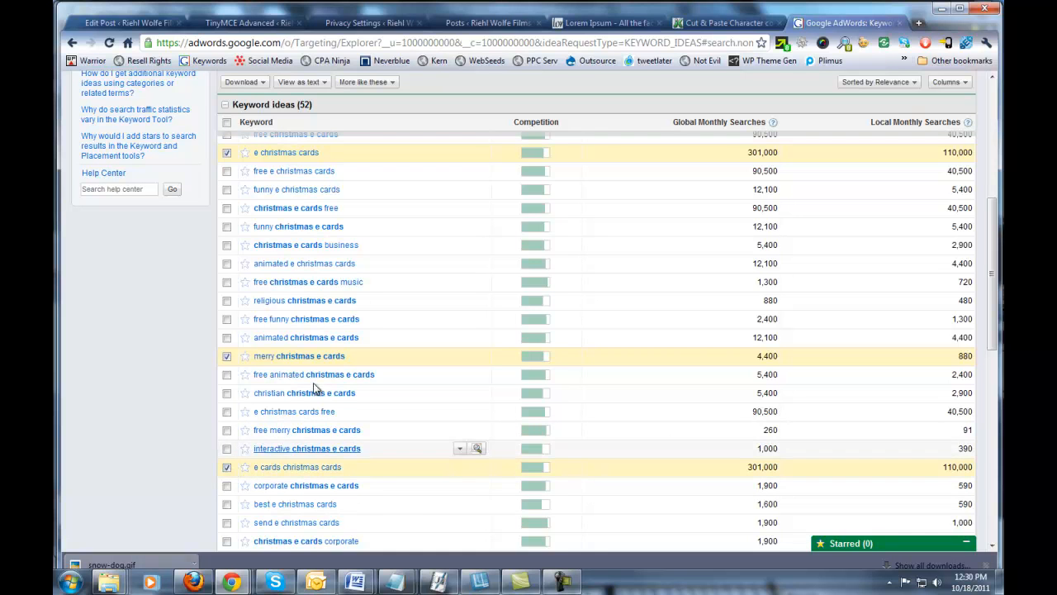
scroll(243, 164, "up", 3)
left_click(304, 137)
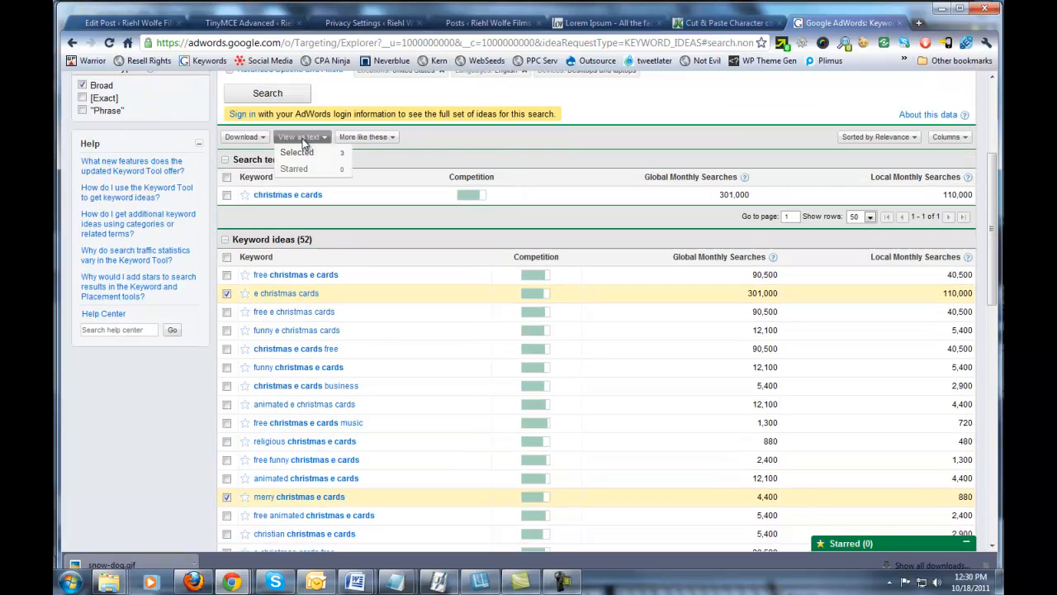
left_click(310, 150)
left_click_drag(509, 248, 426, 219)
left_click(489, 246)
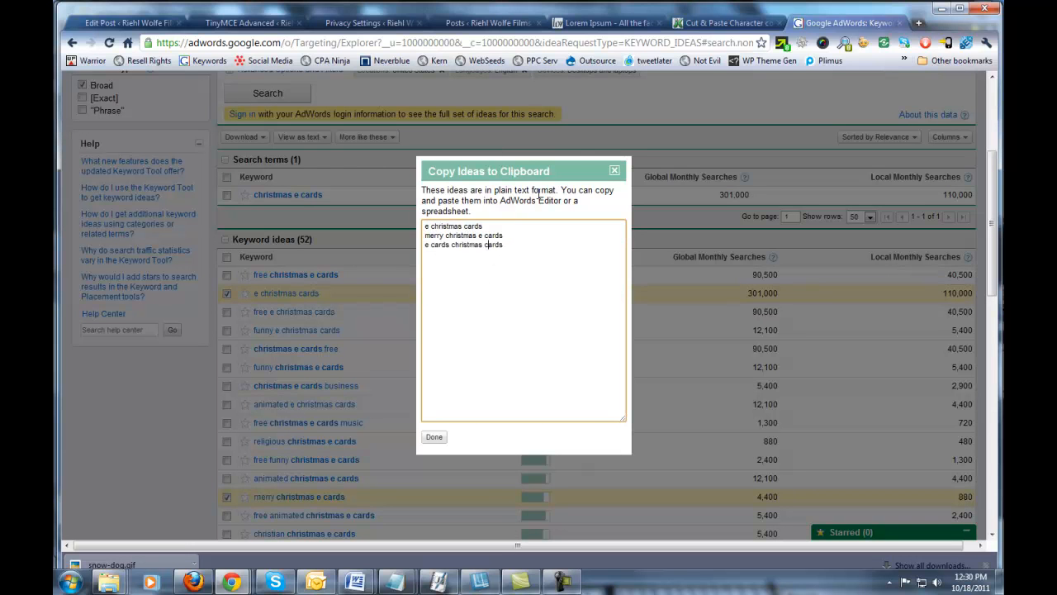
left_click(615, 170)
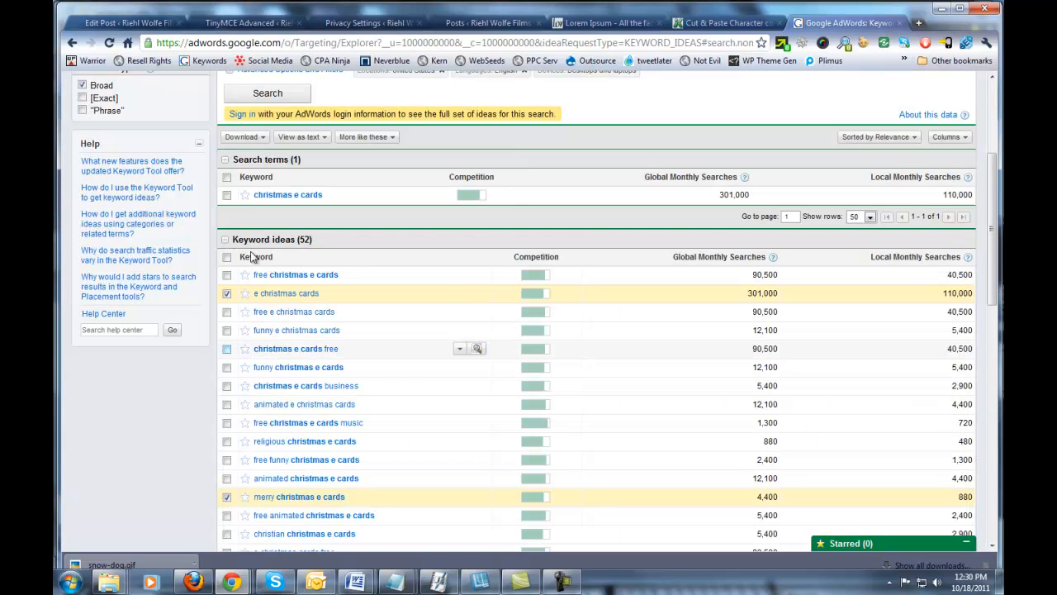
Display the three selected keyword ideas as plain text and copy the whole list.
left_click(324, 140)
left_click(319, 152)
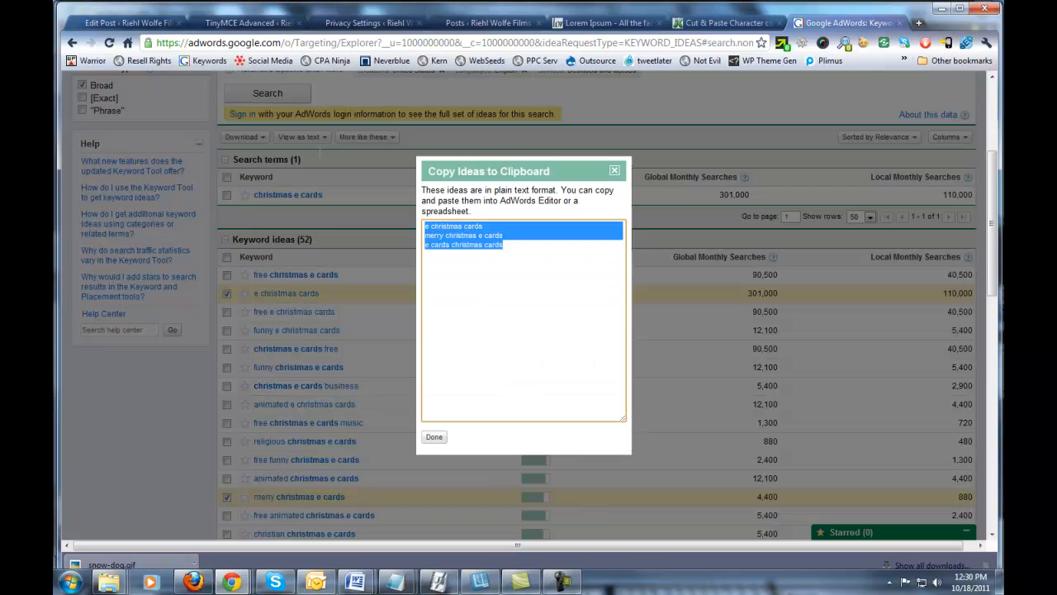
left_click_drag(505, 252, 422, 221)
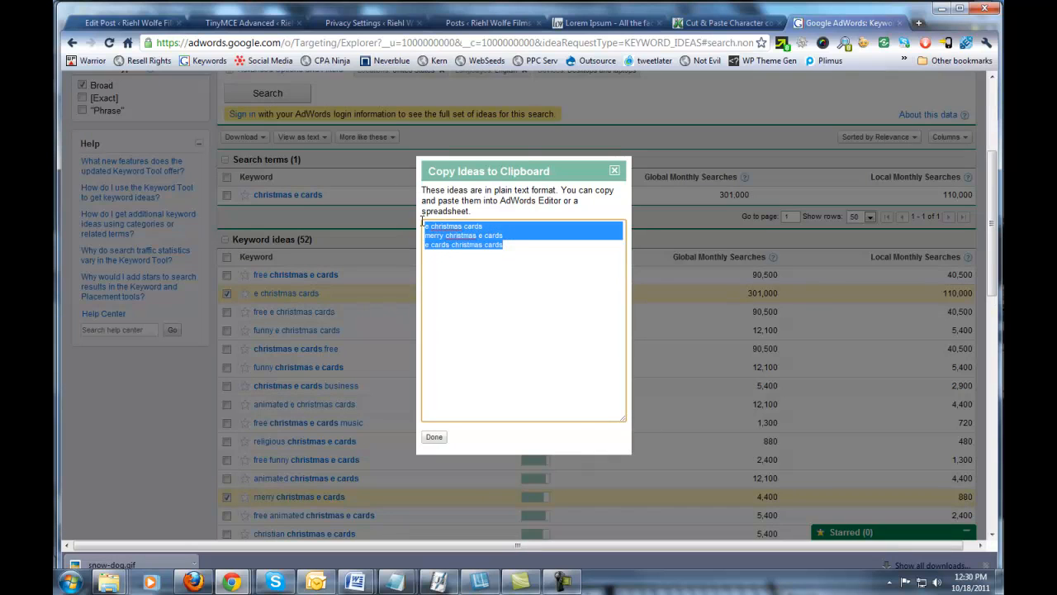
right_click(446, 233)
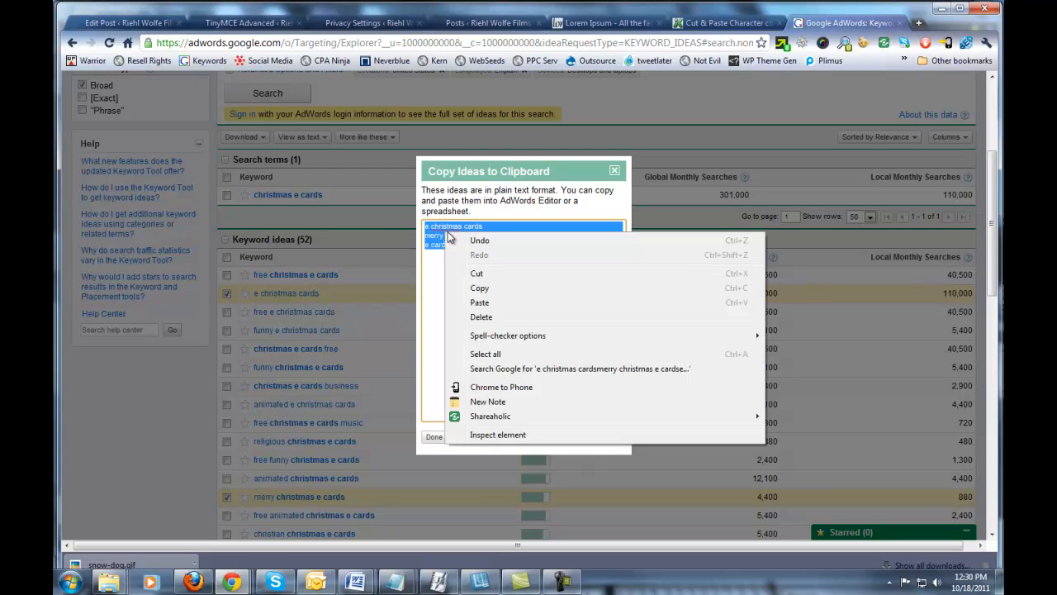
left_click(498, 286)
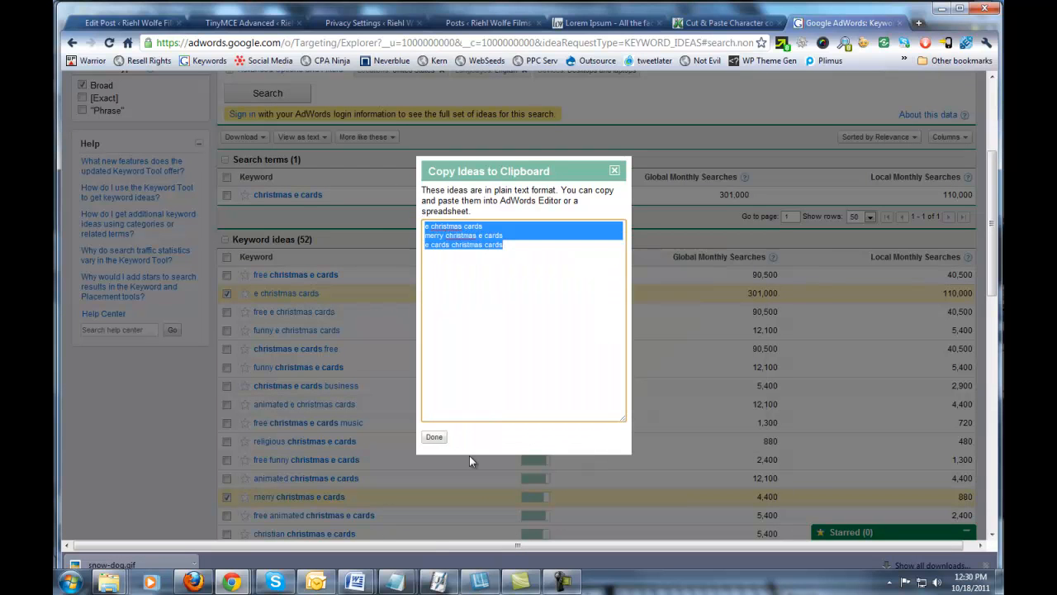
Paste the copied keywords into a new Notepad document, end each with a comma and insert an empty line above them.
left_click(72, 585)
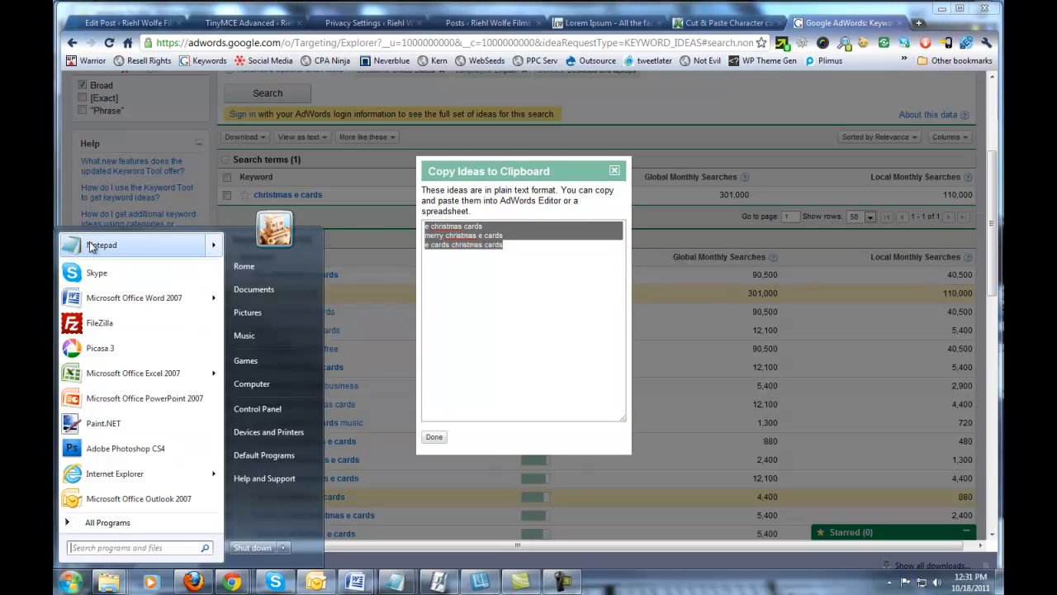
left_click(147, 253)
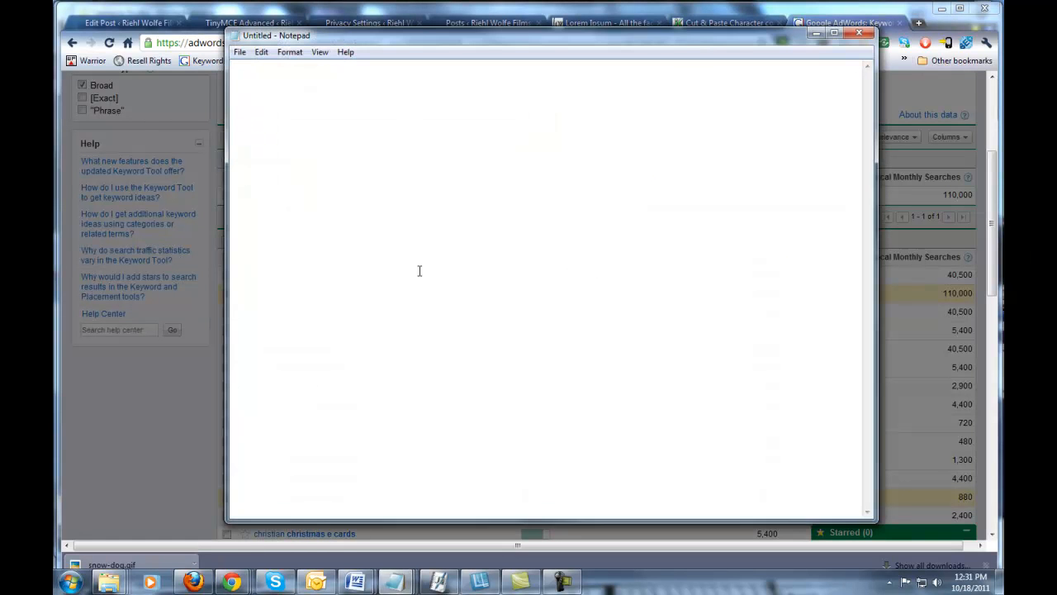
key("ctrl+v")
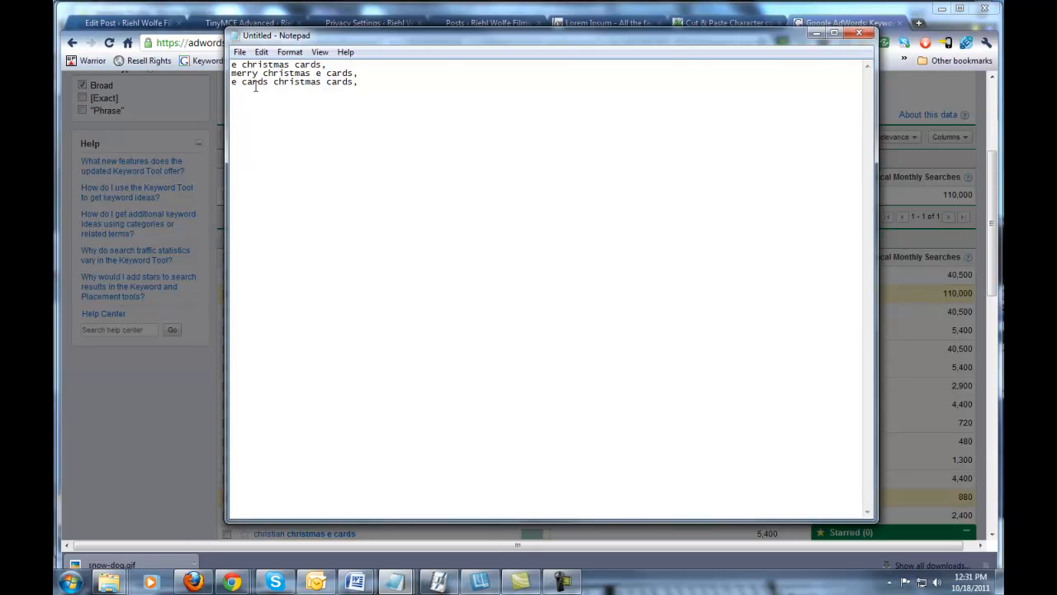
left_click(232, 65)
key("Return")
Copy the phrase Christmas E Cards from the Keyword Tool and paste it as the Notepad list's first line, followed by a comma.
key("alt+Tab")
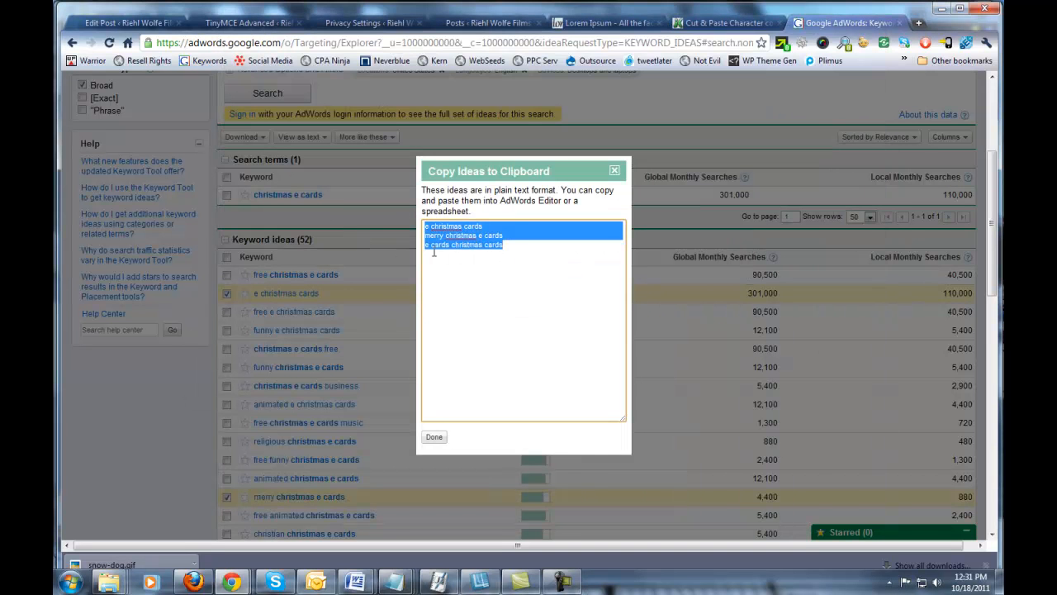
left_click(614, 170)
scroll(656, 170, "up", 4)
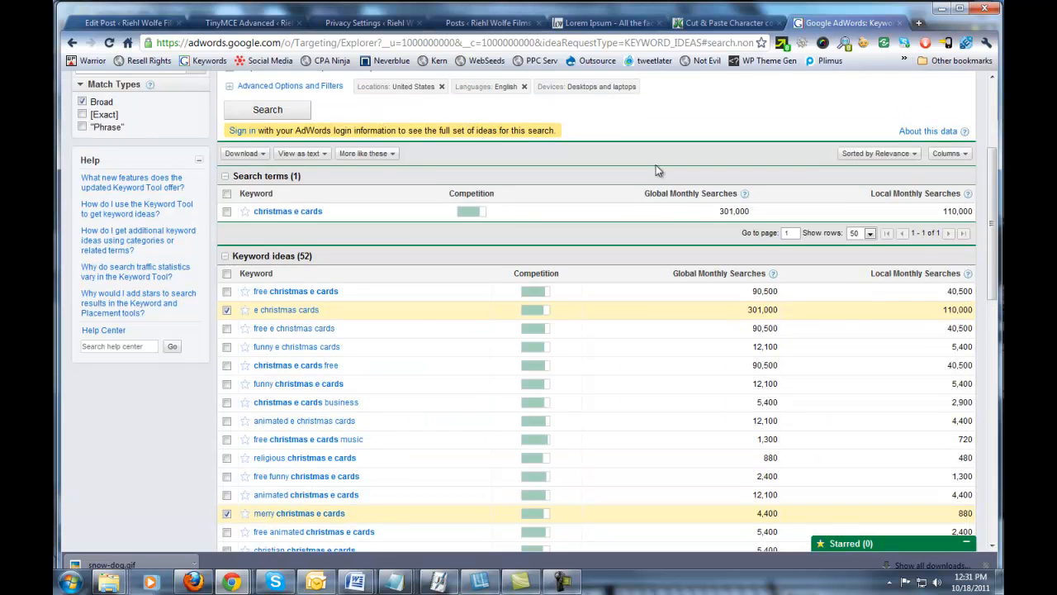
left_click_drag(391, 153, 316, 154)
right_click(317, 154)
left_click(368, 211)
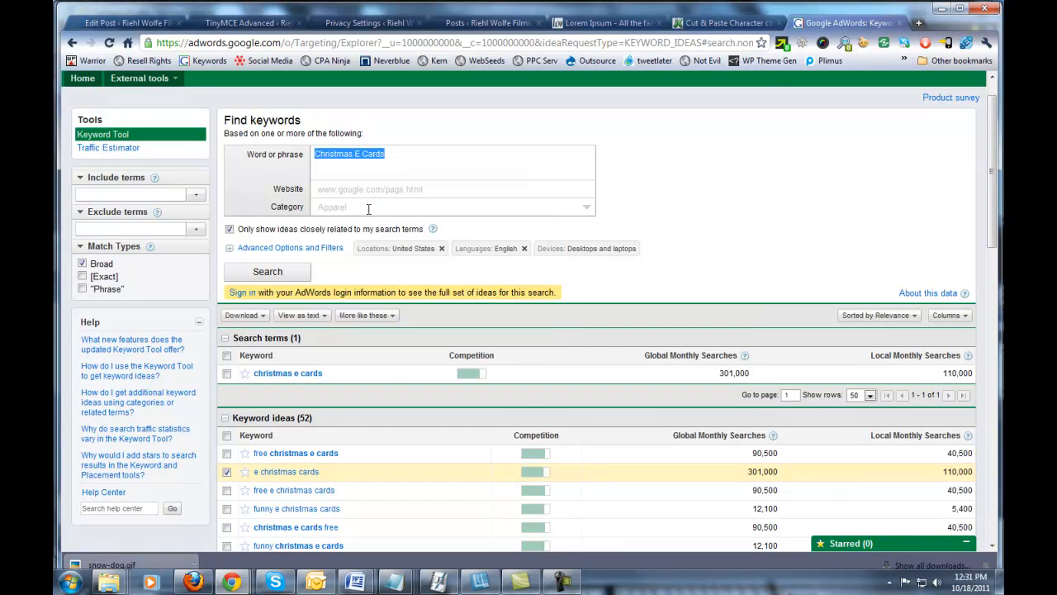
key("alt+Tab")
key("alt+Tab")
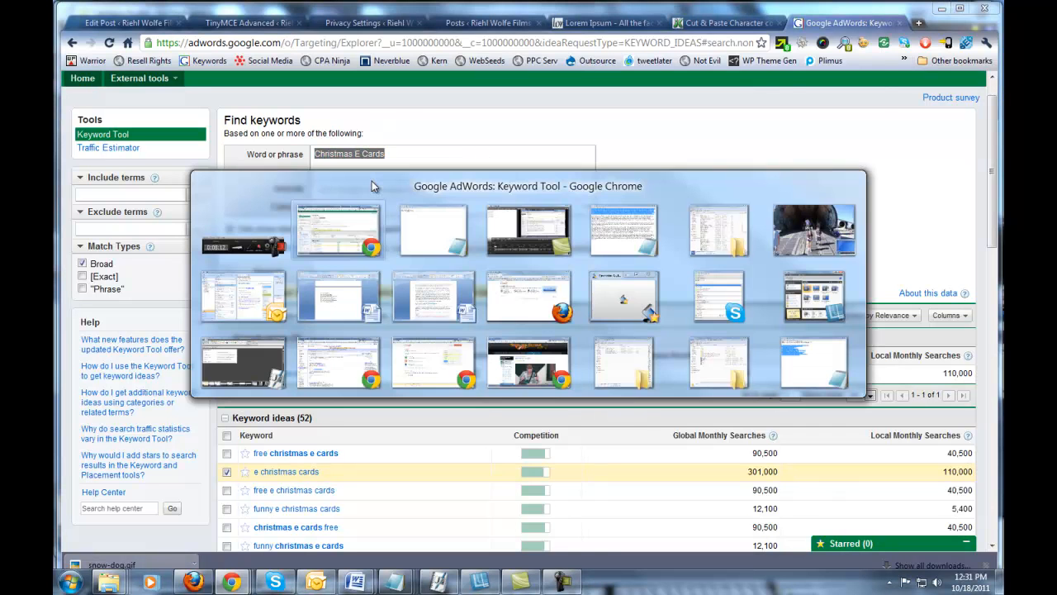
key("ctrl+v")
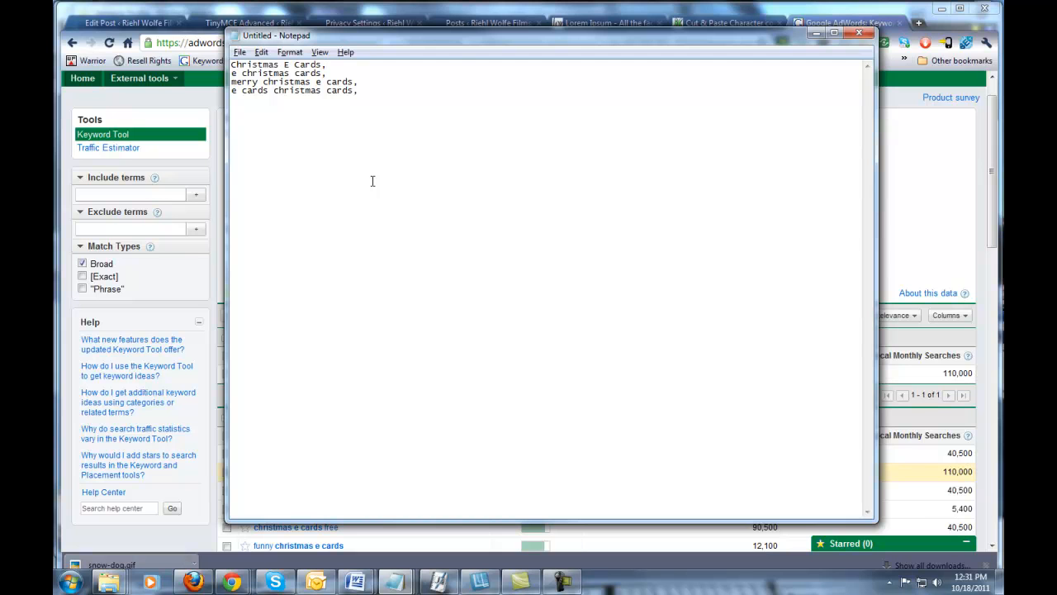
Copy the four-keyword list from Notepad and paste it over the existing SEO keywords of the WordPress post.
left_click_drag(361, 99, 240, 65)
right_click(233, 66)
left_click(285, 108)
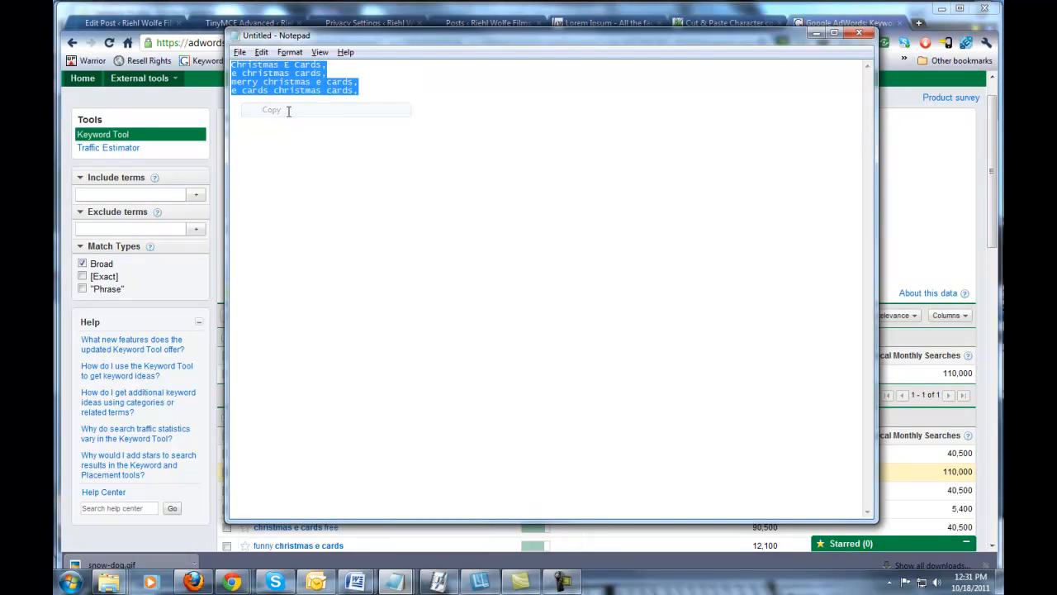
left_click(816, 24)
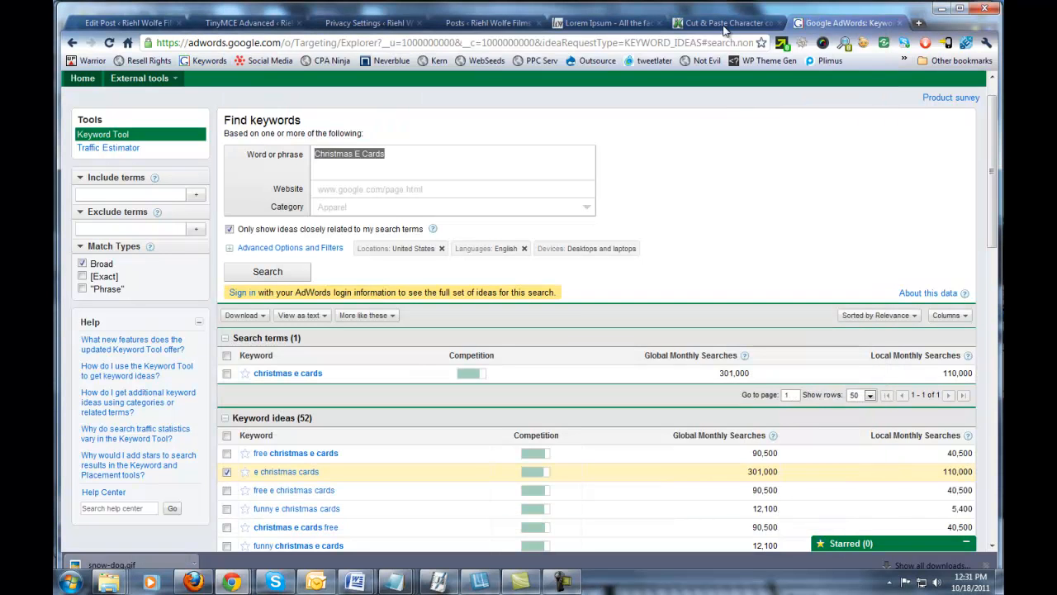
left_click(463, 23)
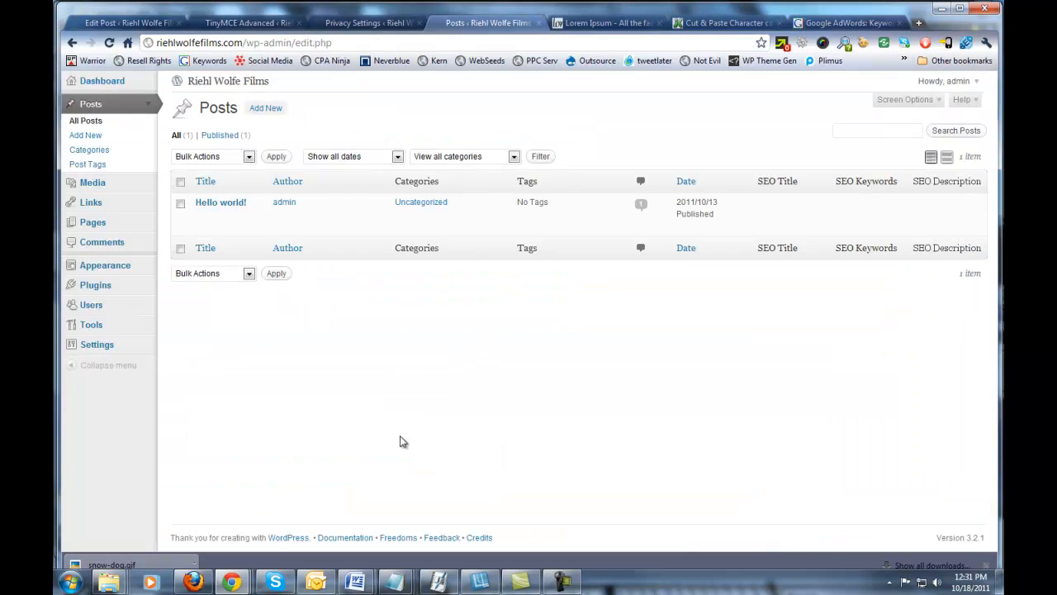
left_click(132, 23)
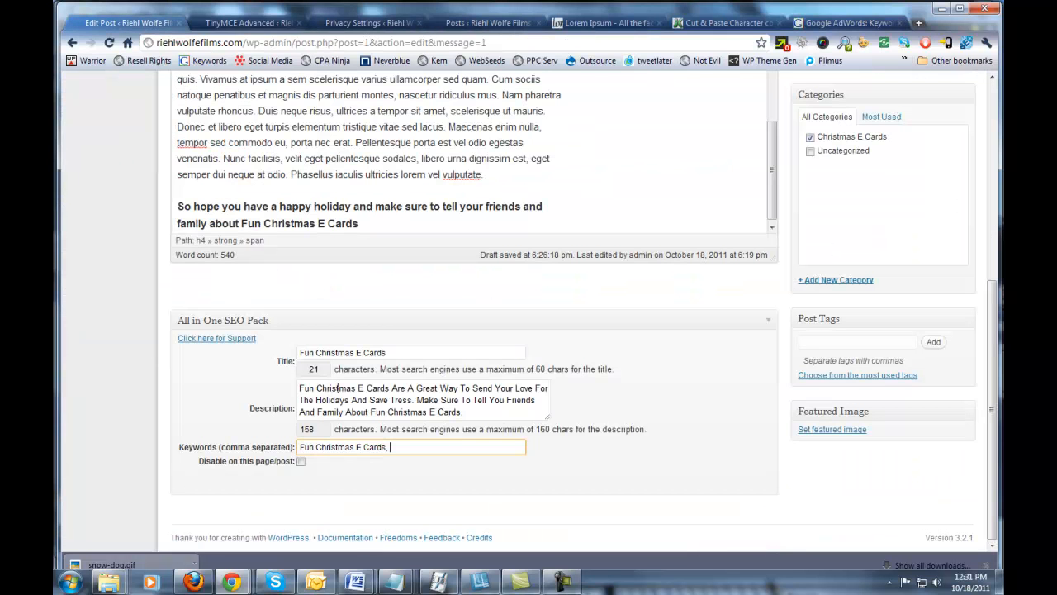
left_click_drag(397, 447, 299, 447)
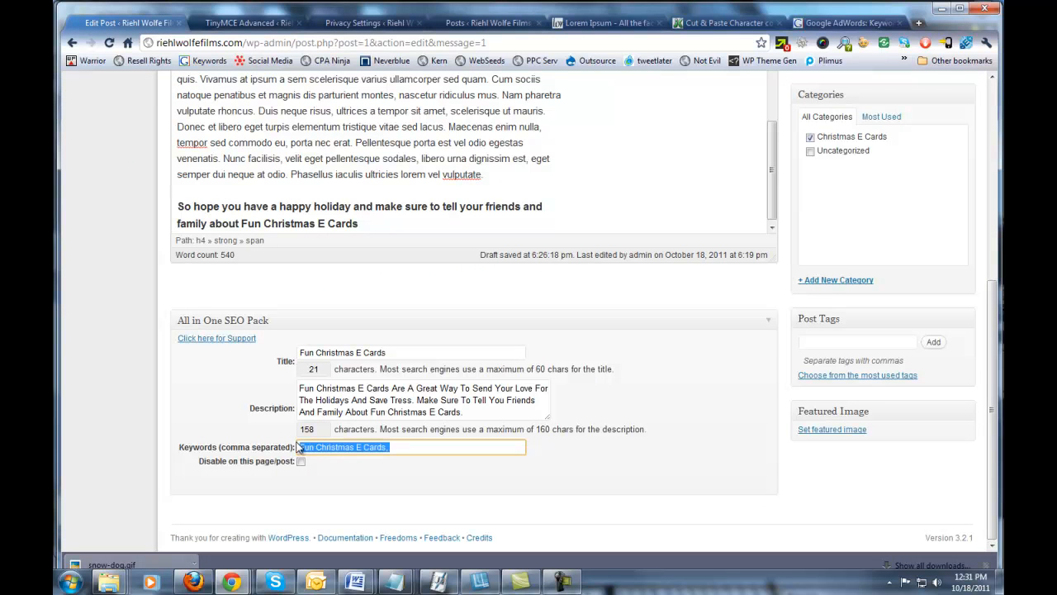
key("ctrl+v")
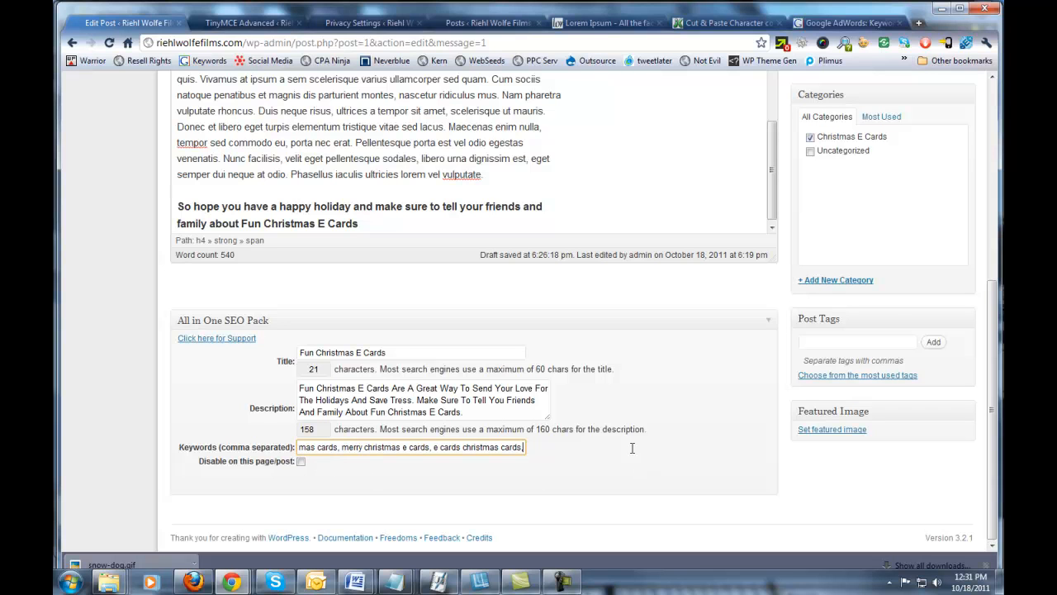
Add the same keyword list to the post as its tags.
left_click(815, 343)
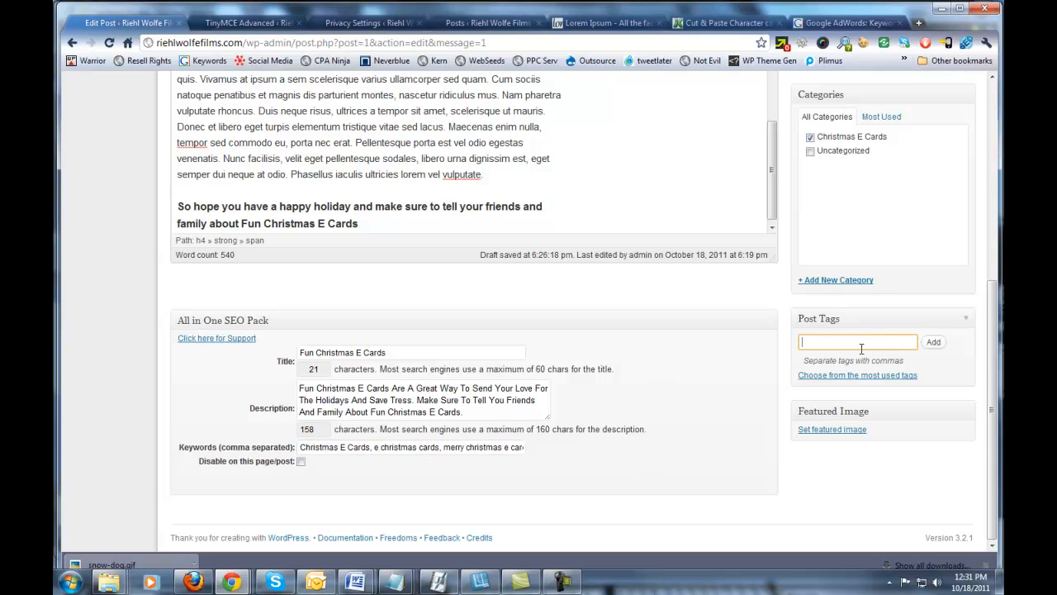
key("ctrl+v")
left_click(934, 344)
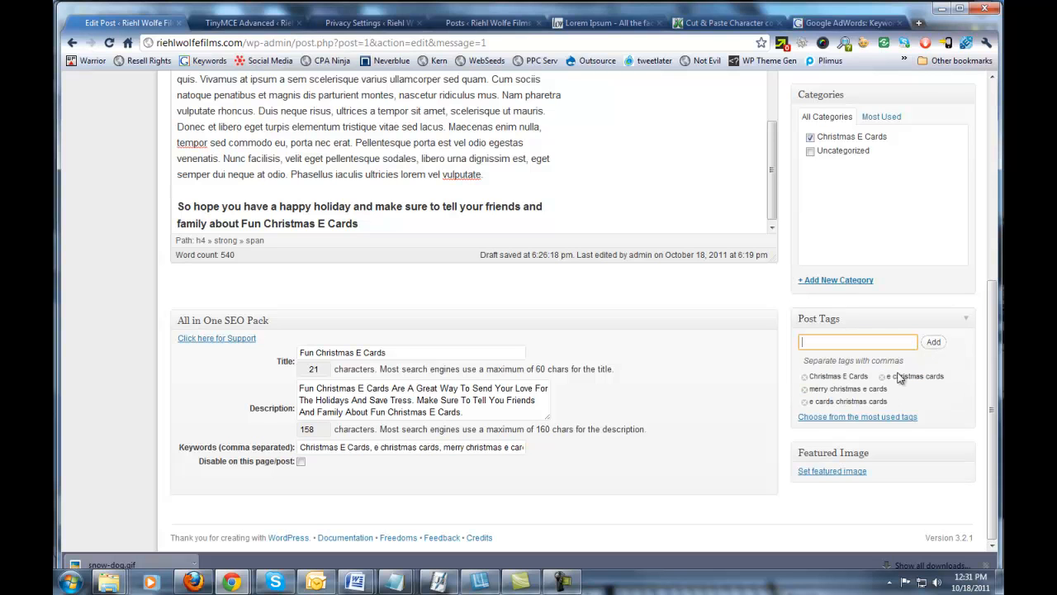
left_click(786, 448)
Review the post from its title and permalink through the opening heading, snowman image and second keyword heading.
scroll(786, 448, "up", 1)
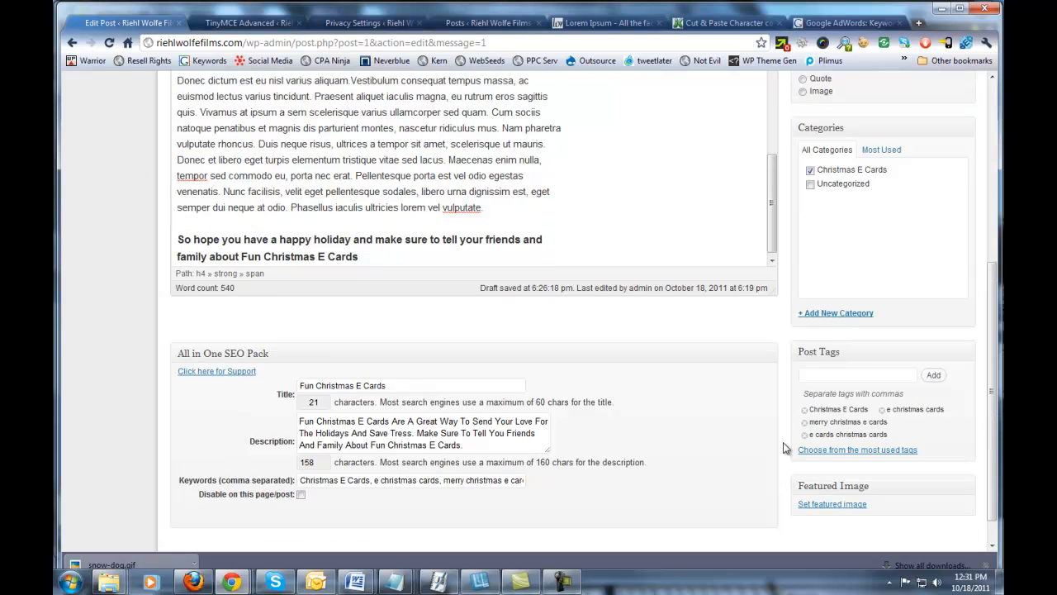
scroll(786, 447, "up", 10)
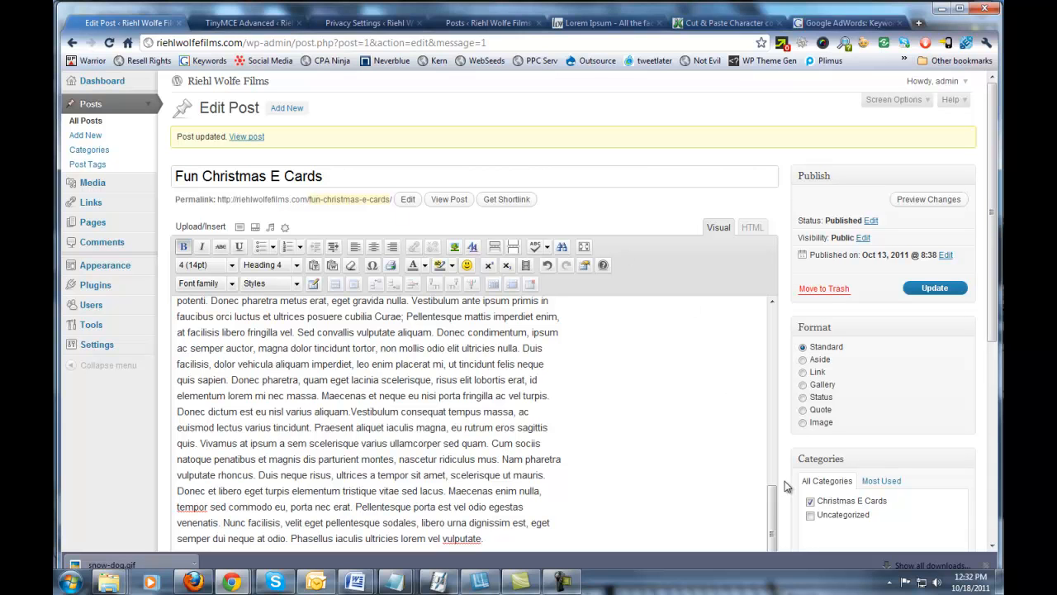
left_click_drag(773, 492, 770, 309)
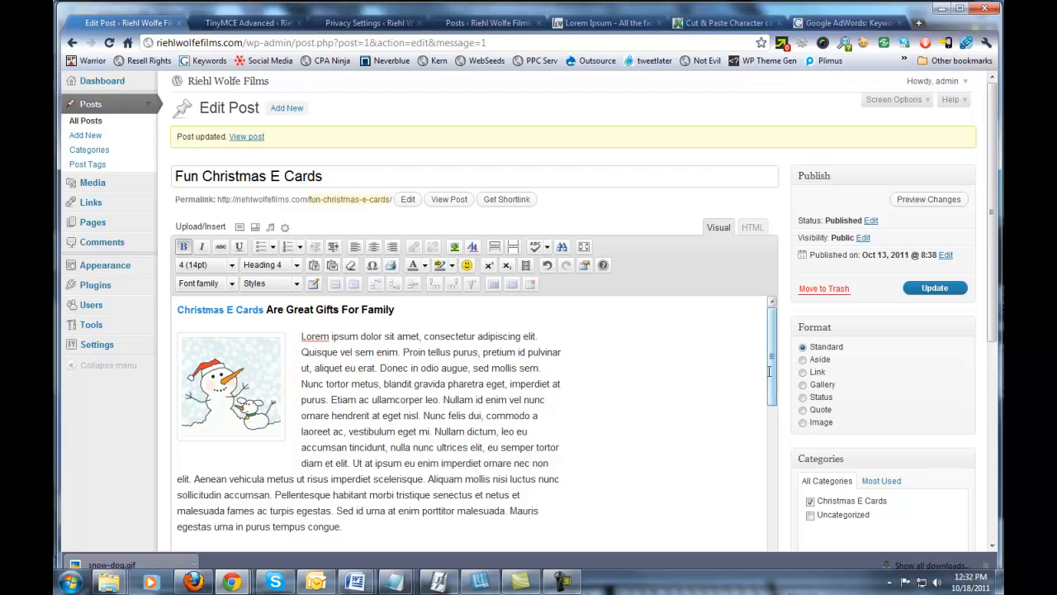
scroll(781, 359, "down", 1)
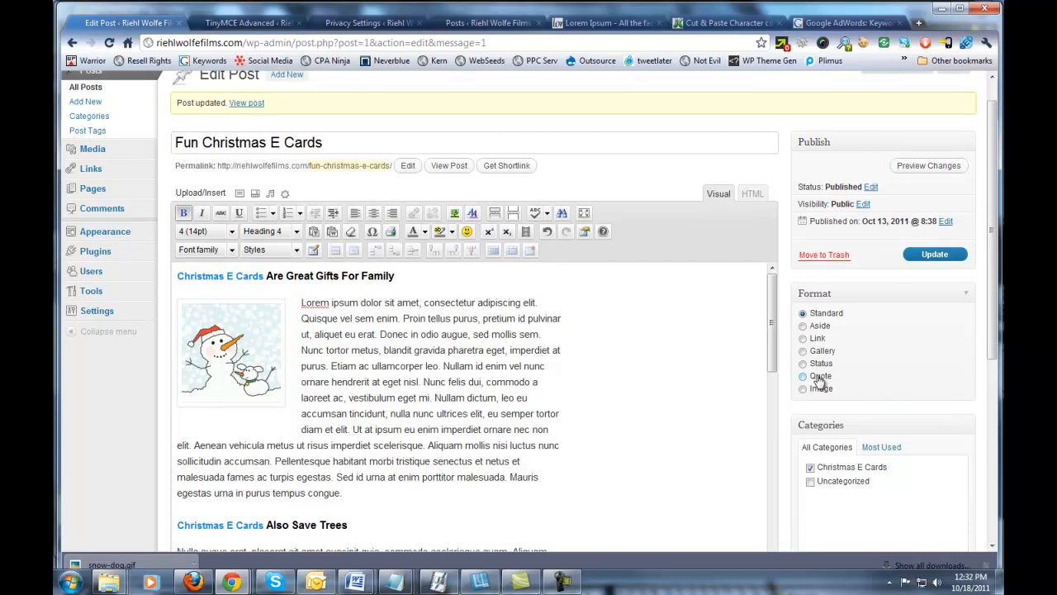
scroll(776, 289, "down", 2)
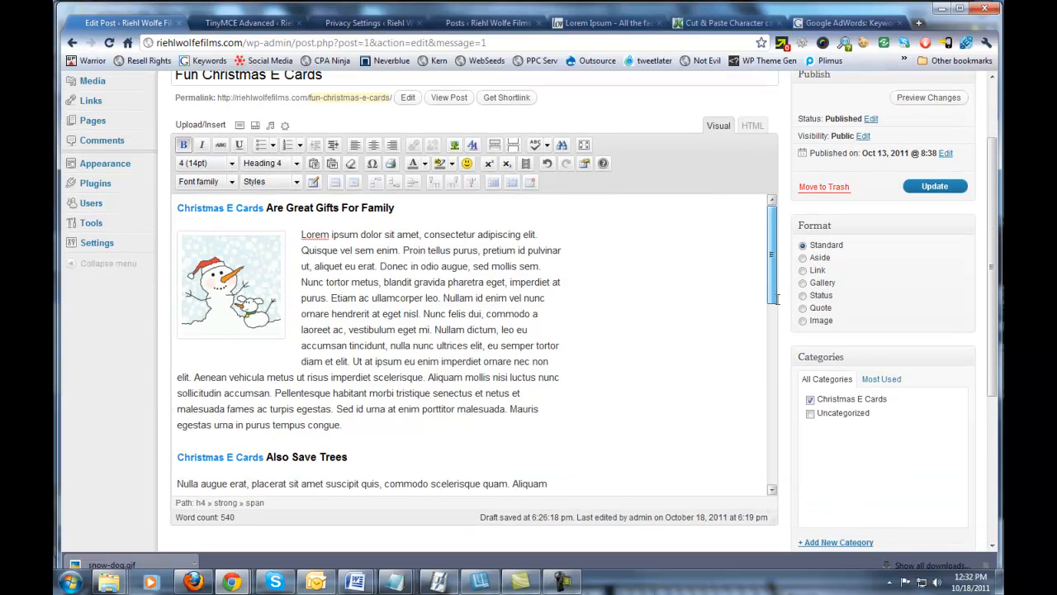
scroll(775, 293, "down", 3)
scroll(775, 312, "down", 2)
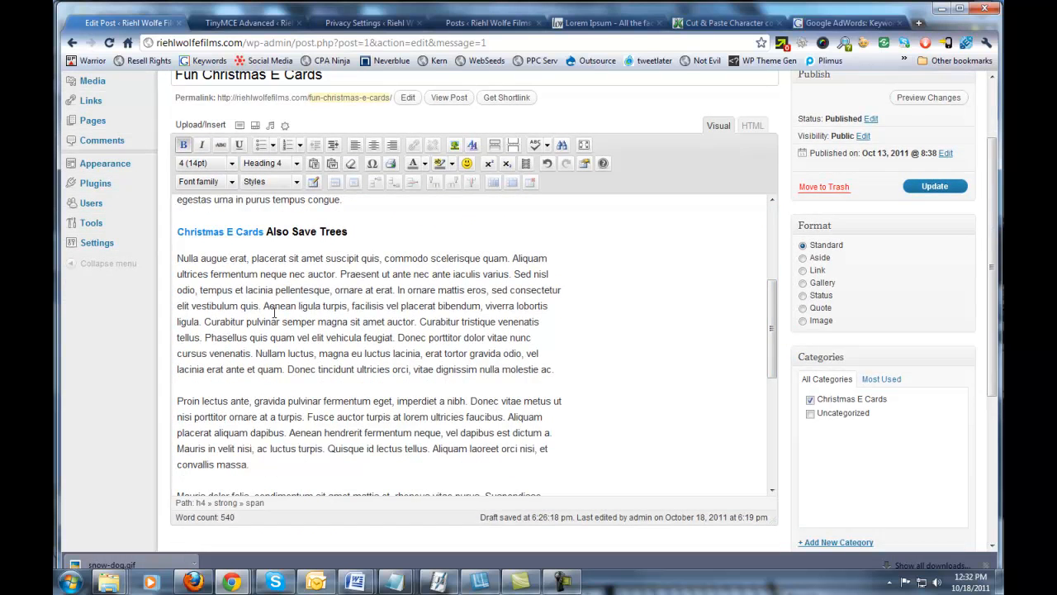
Run a Google search for wikipedia in a new browser tab.
left_click(859, 24)
left_click(918, 23)
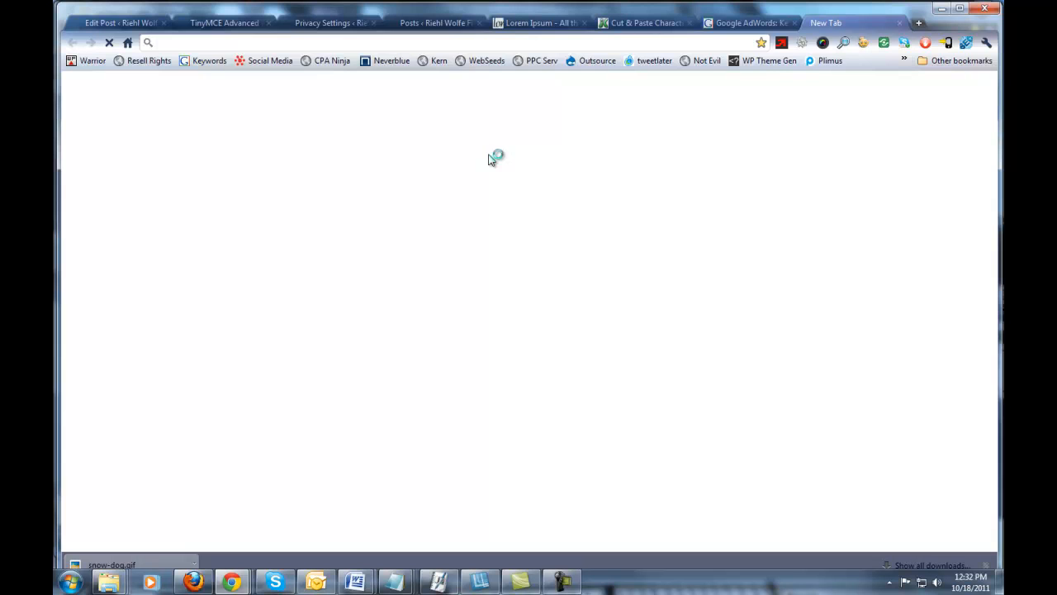
type("wikipedia")
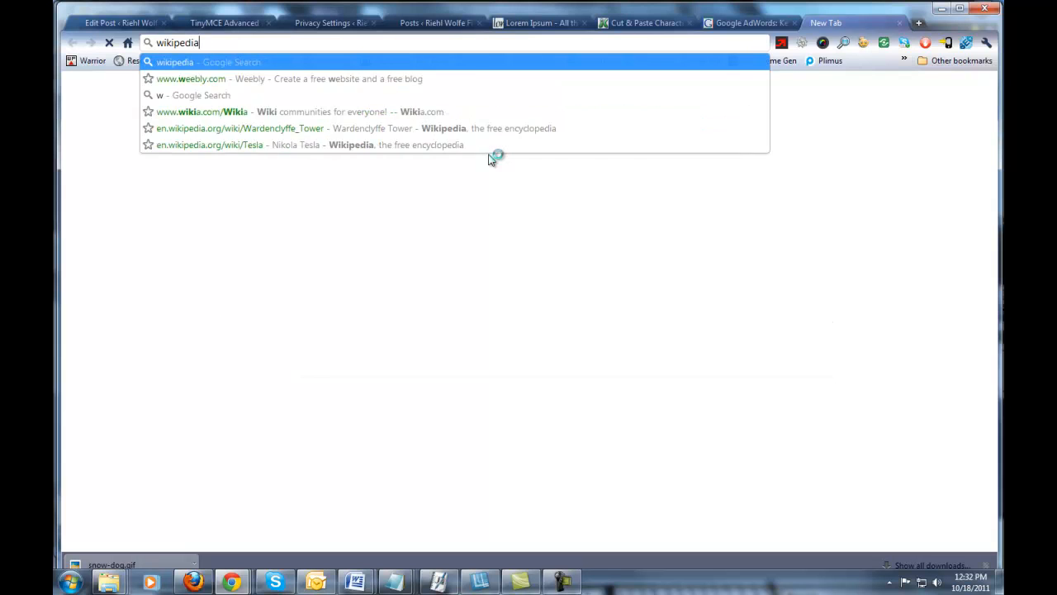
key("Return")
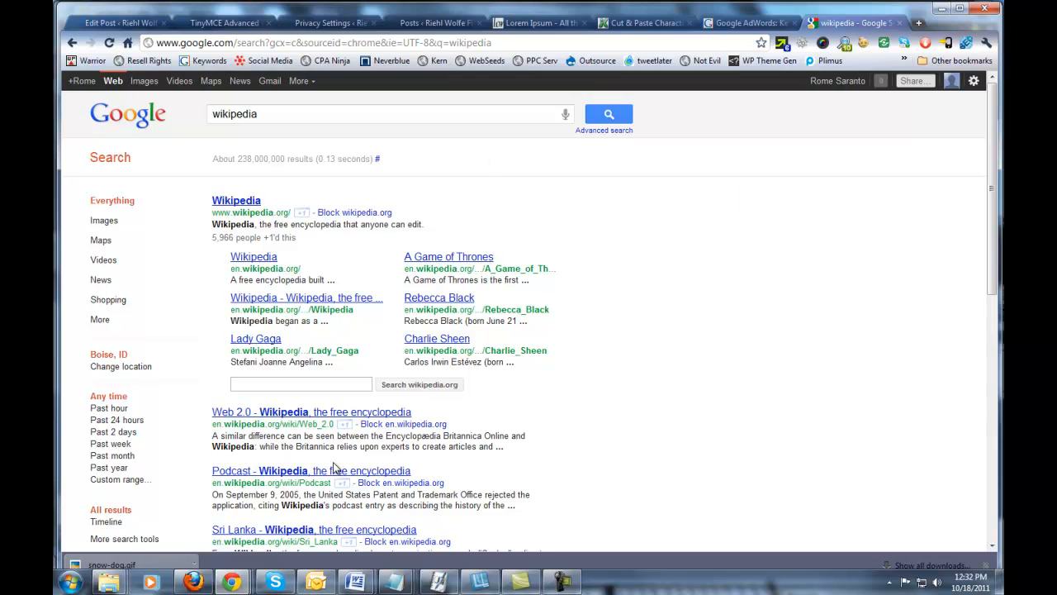
Search wikipedia.org through Google for christmas e cards.
left_click(277, 383)
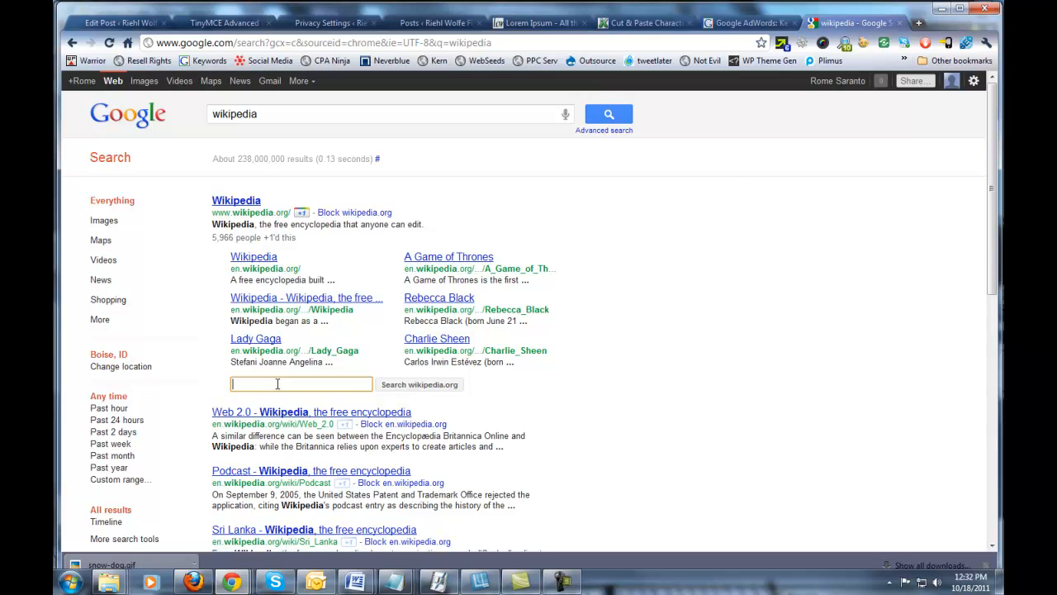
key("ctrl+v")
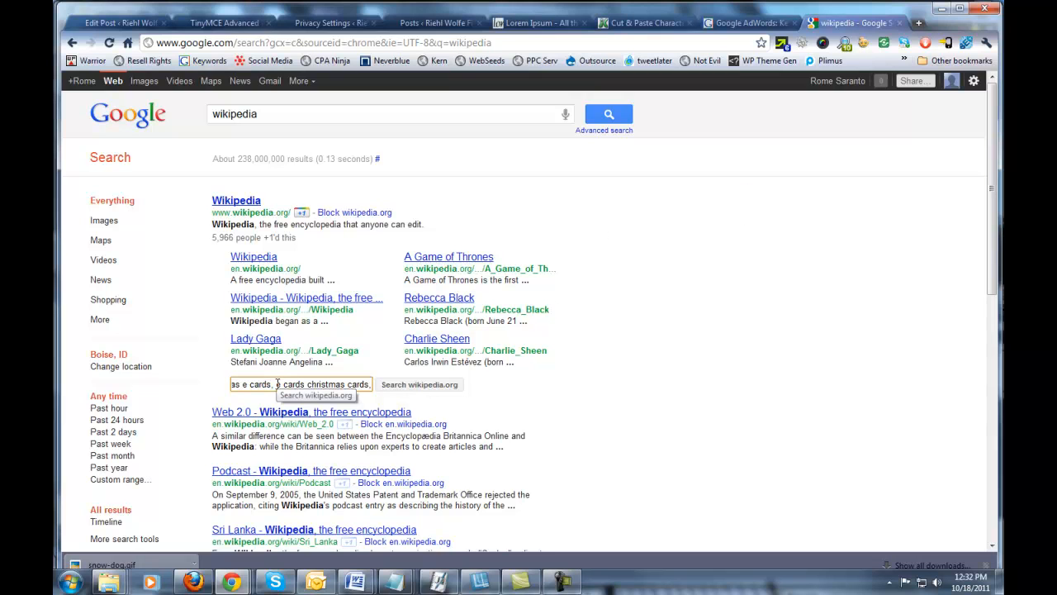
key("ctrl+a")
key("BackSpace")
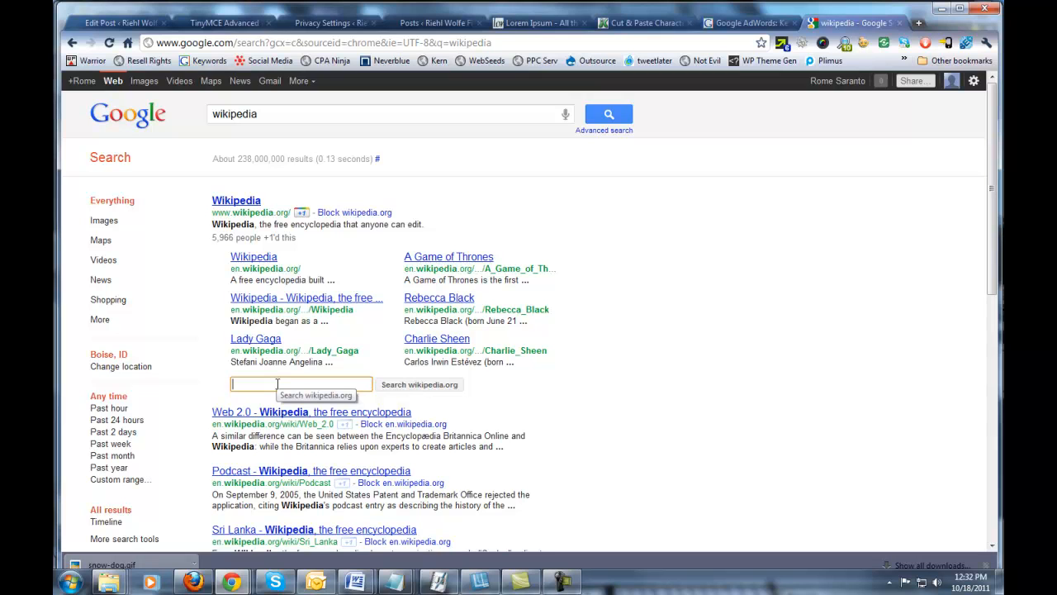
type("christmas ecards")
left_click(276, 384)
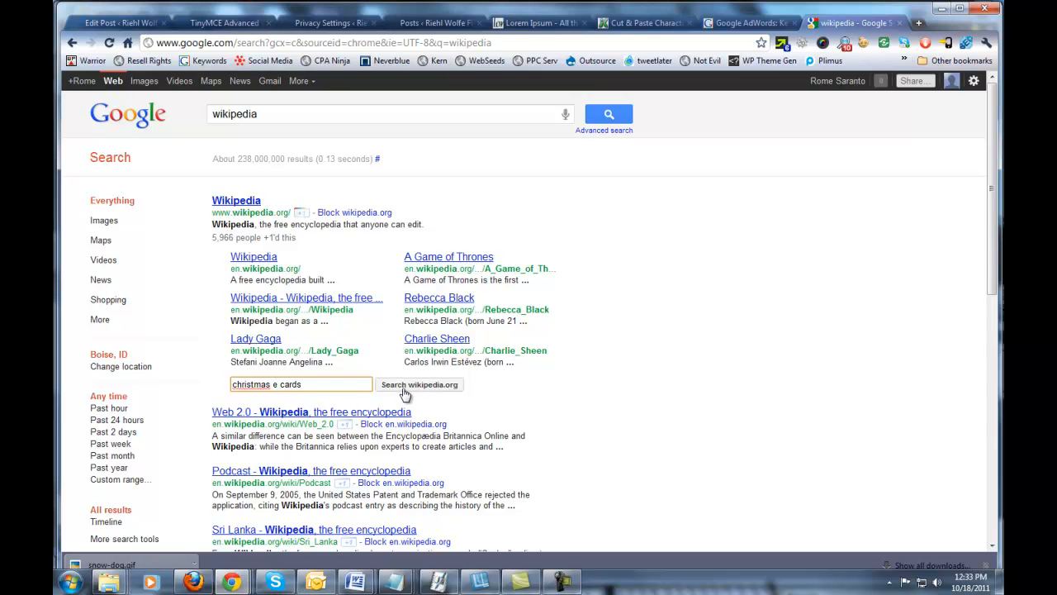
left_click(413, 387)
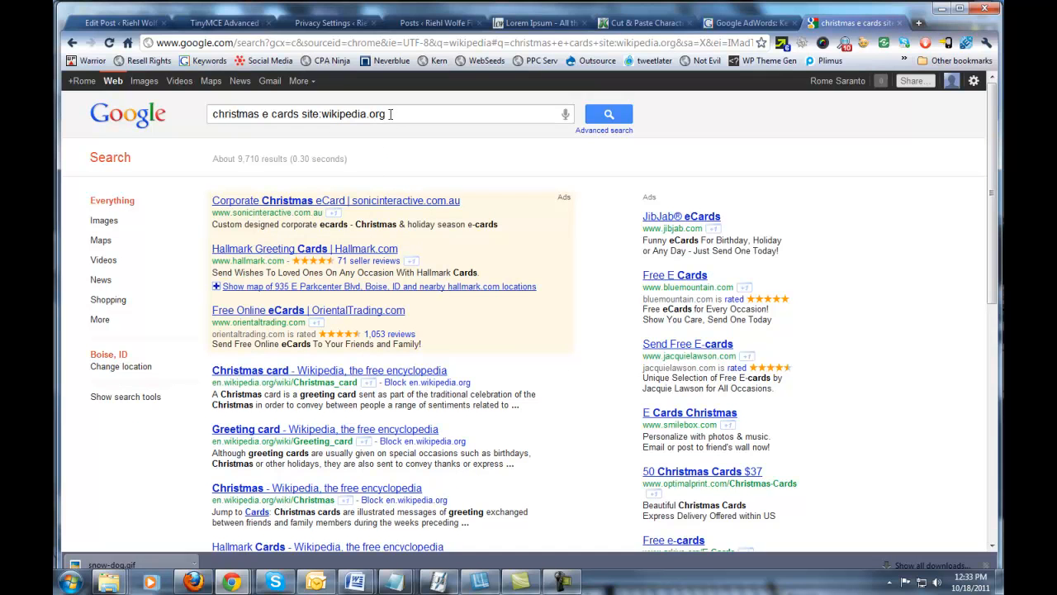
left_click(609, 116)
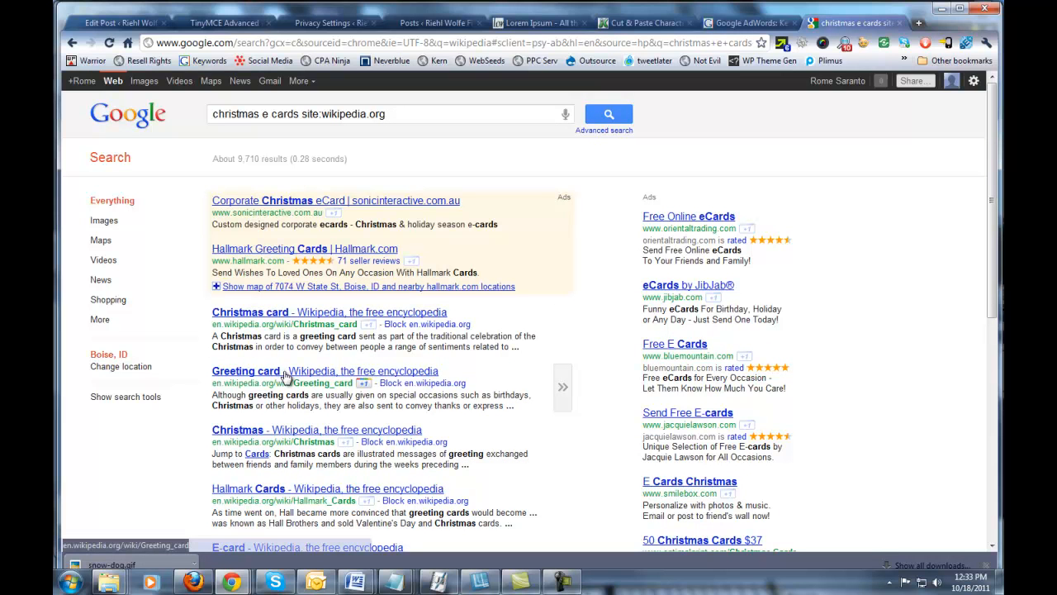
Open the Wikipedia article on greeting cards from the search results and copy its web address.
left_click(285, 376)
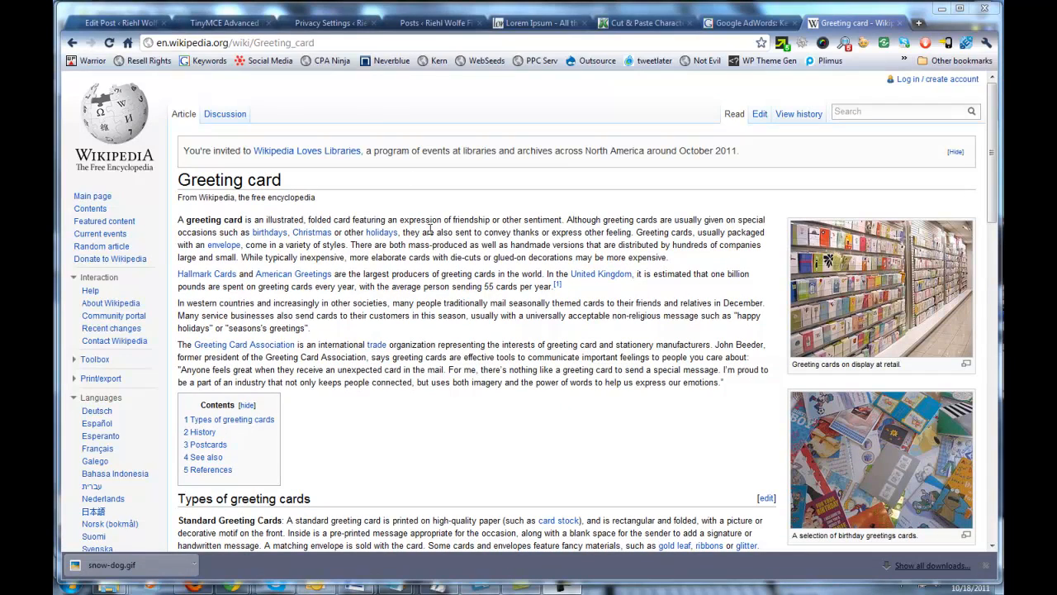
left_click_drag(317, 42, 150, 44)
right_click(172, 47)
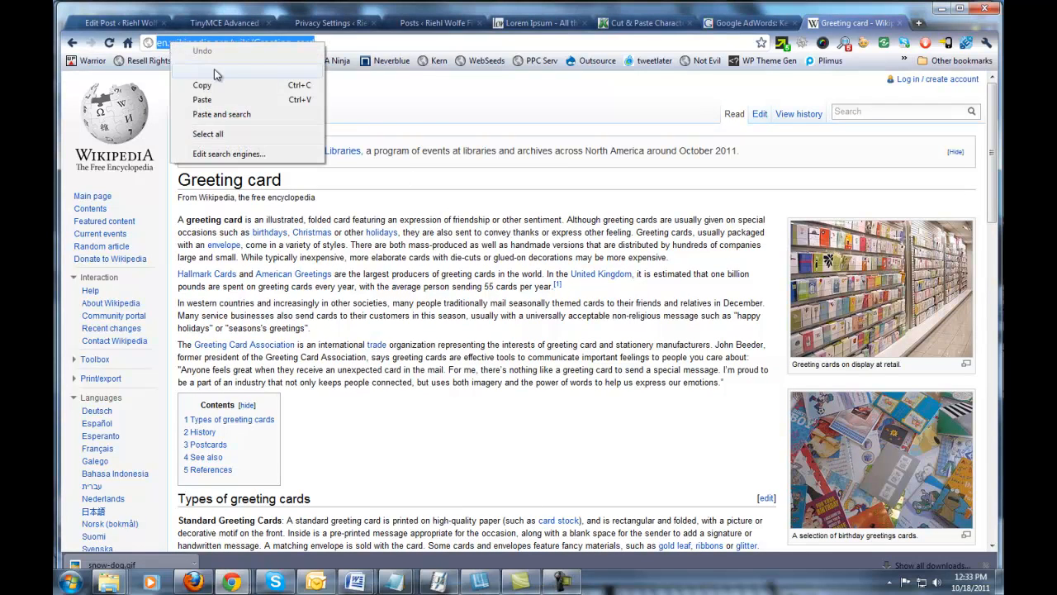
left_click(227, 86)
In the edited post, insert the words "Christmas e Card" before "magna" in the first paragraph under the "Also Save Trees" heading.
left_click(138, 24)
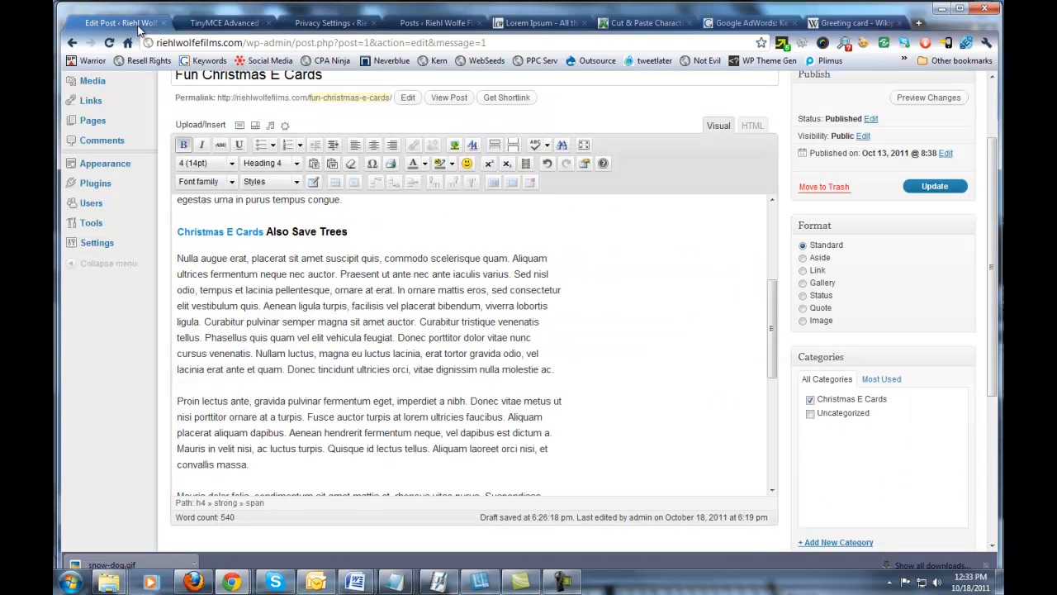
left_click(318, 352)
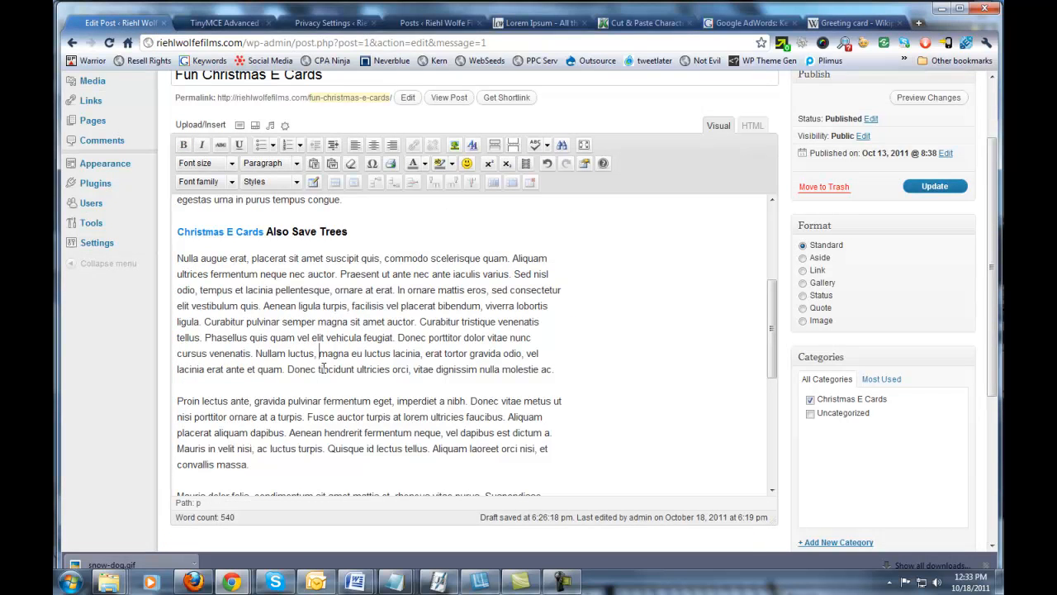
type("Christmas")
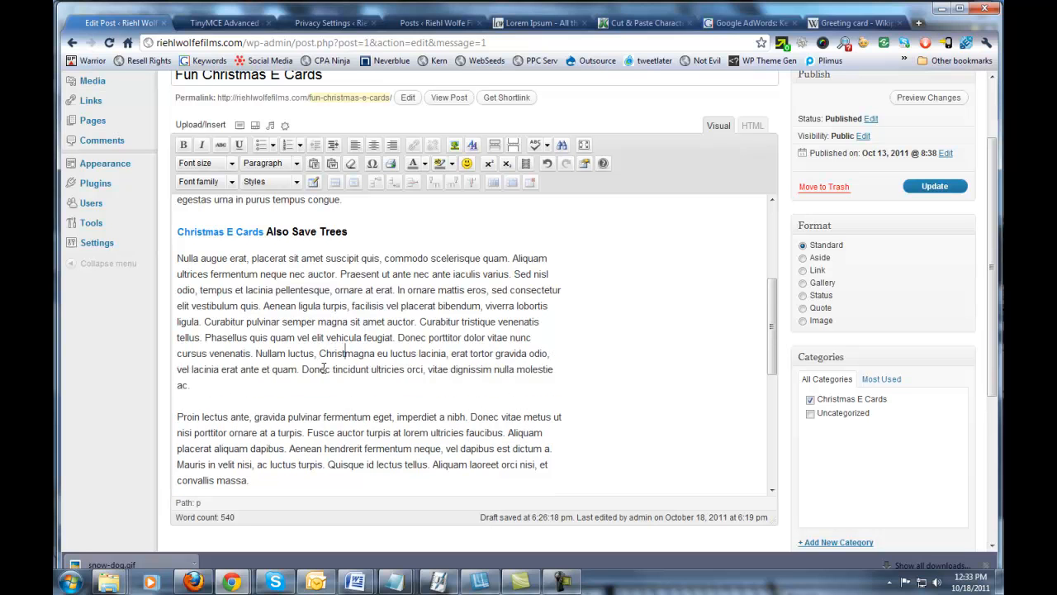
type(" e Card ma")
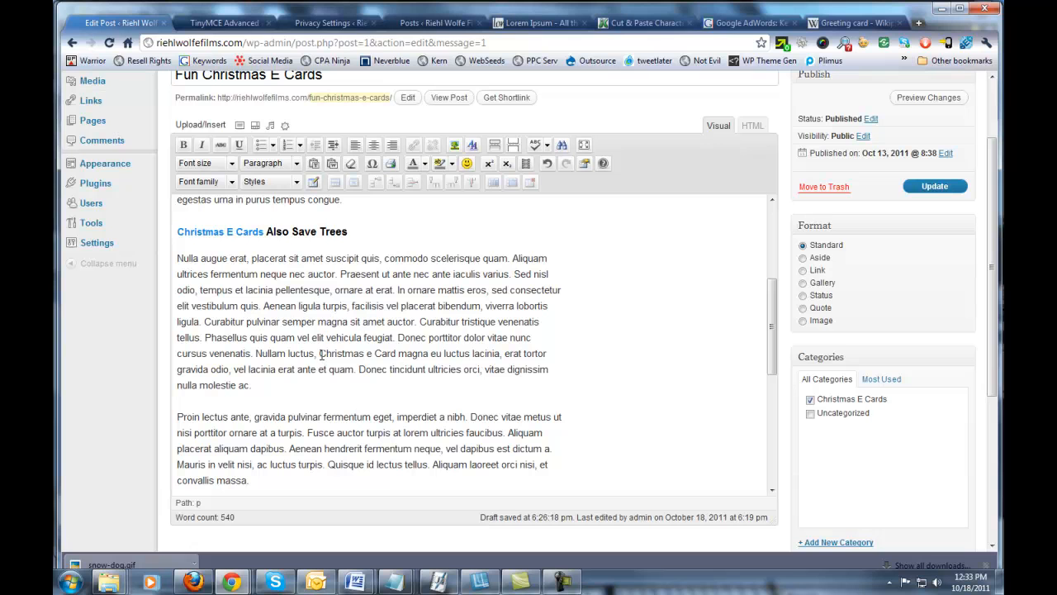
left_click_drag(319, 353, 397, 354)
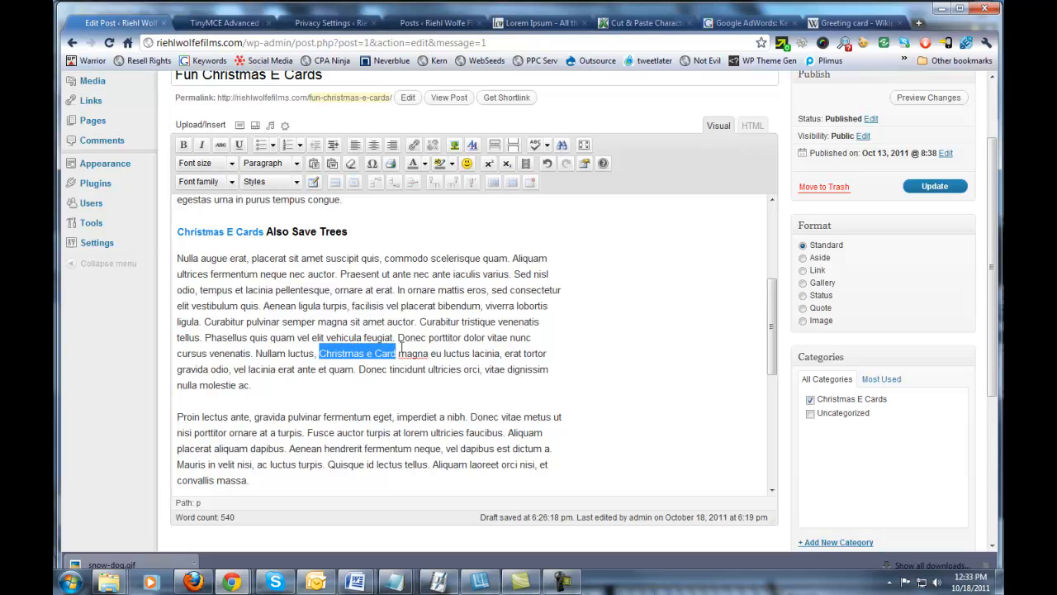
left_click(413, 146)
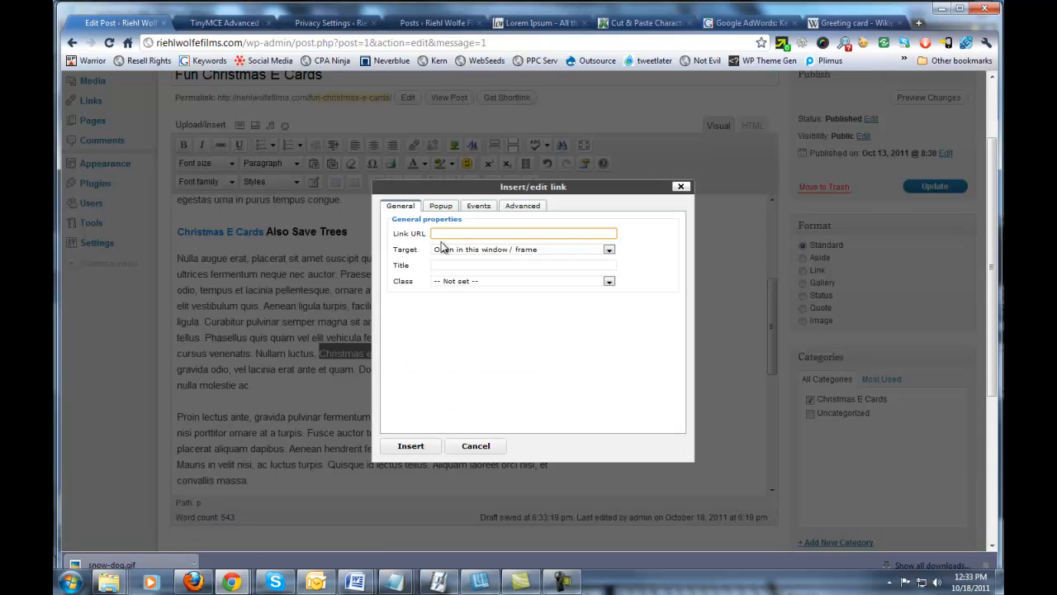
key("ctrl+v")
left_click(454, 265)
type("Chr")
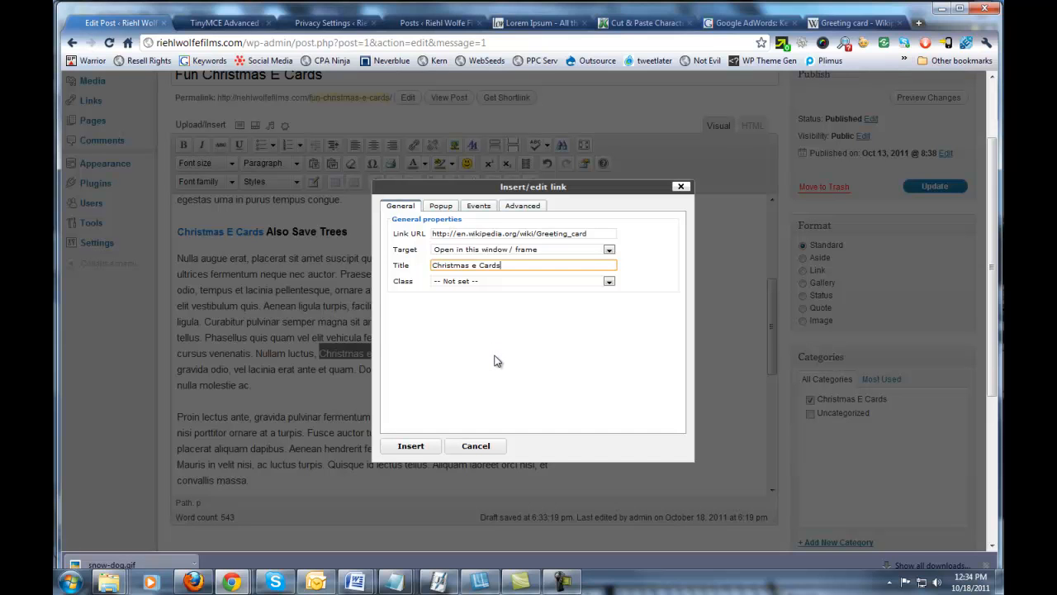
left_click(477, 261)
key("BackSpace")
Set the link's page-to-target relationship to No Follow and insert the link.
left_click(523, 213)
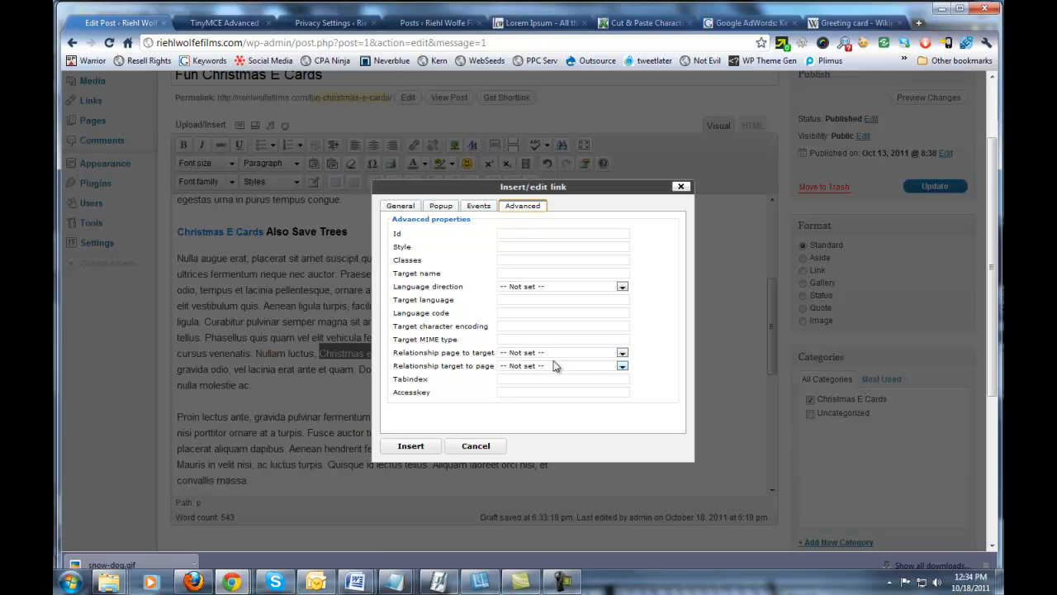
left_click(622, 353)
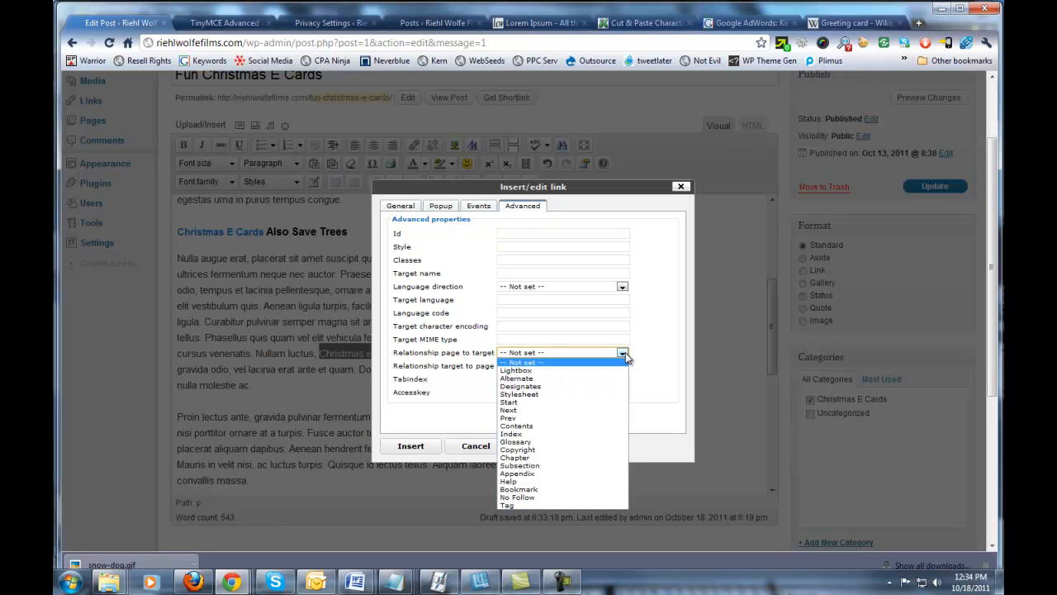
left_click(541, 496)
left_click(418, 449)
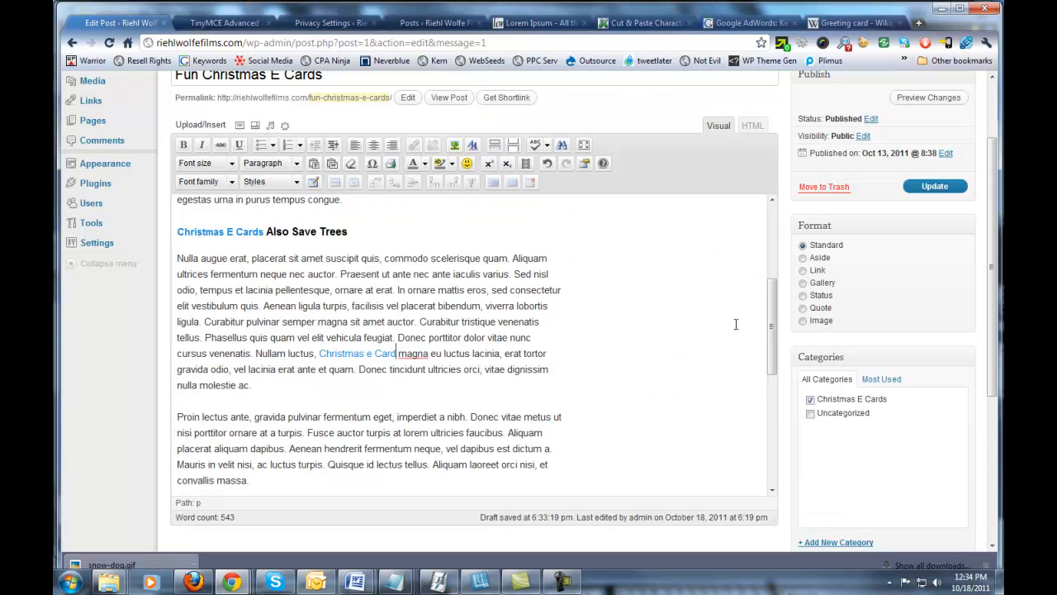
Update the post and check its headings, snowman image, Wikipedia link and tags on the live page, closing that page when done.
left_click_drag(773, 304, 774, 329)
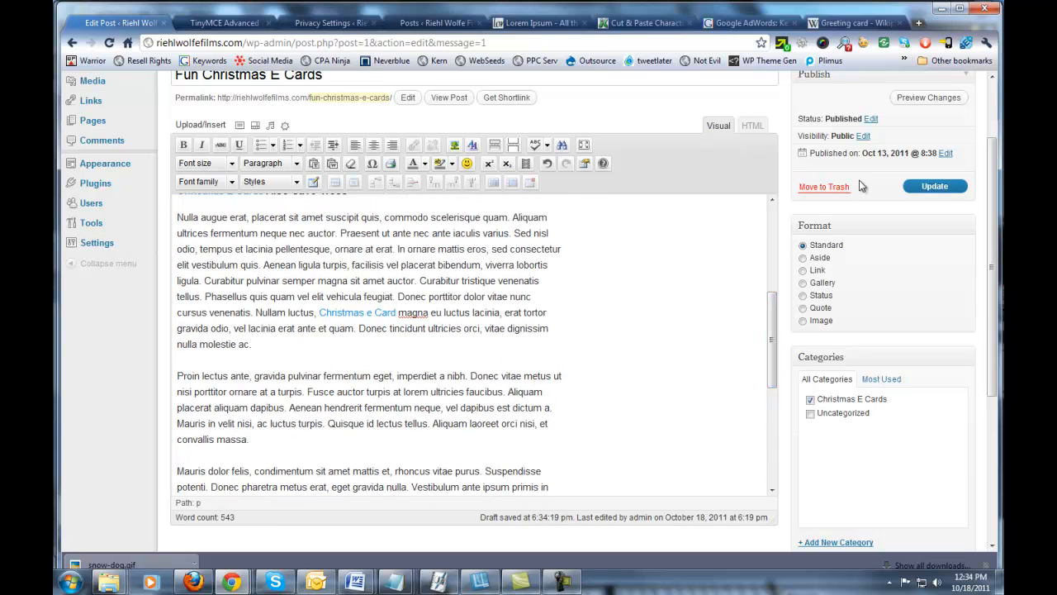
left_click(934, 186)
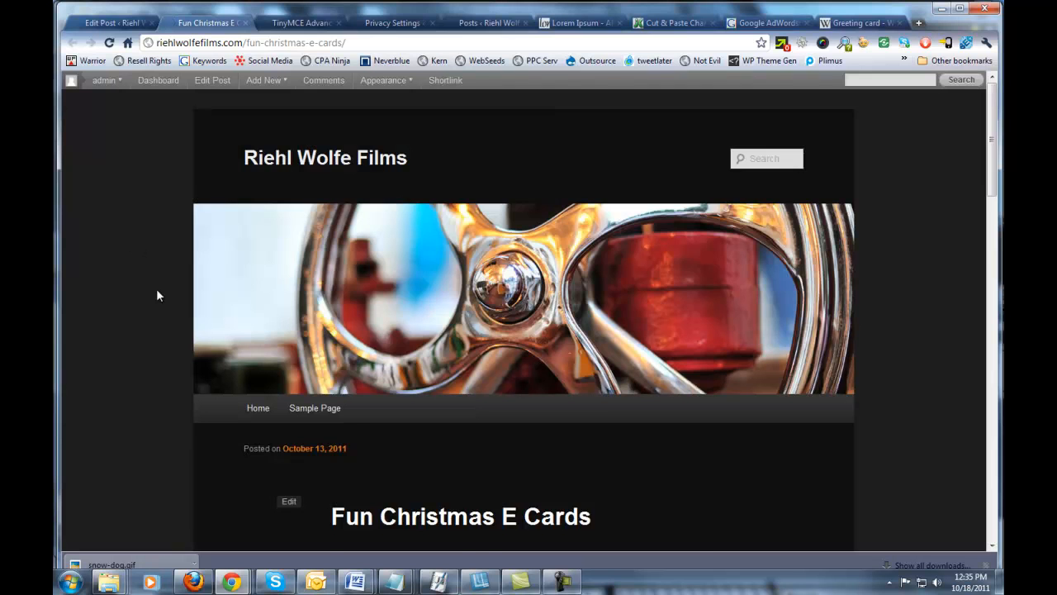
scroll(163, 281, "down", 4)
scroll(165, 280, "down", 6)
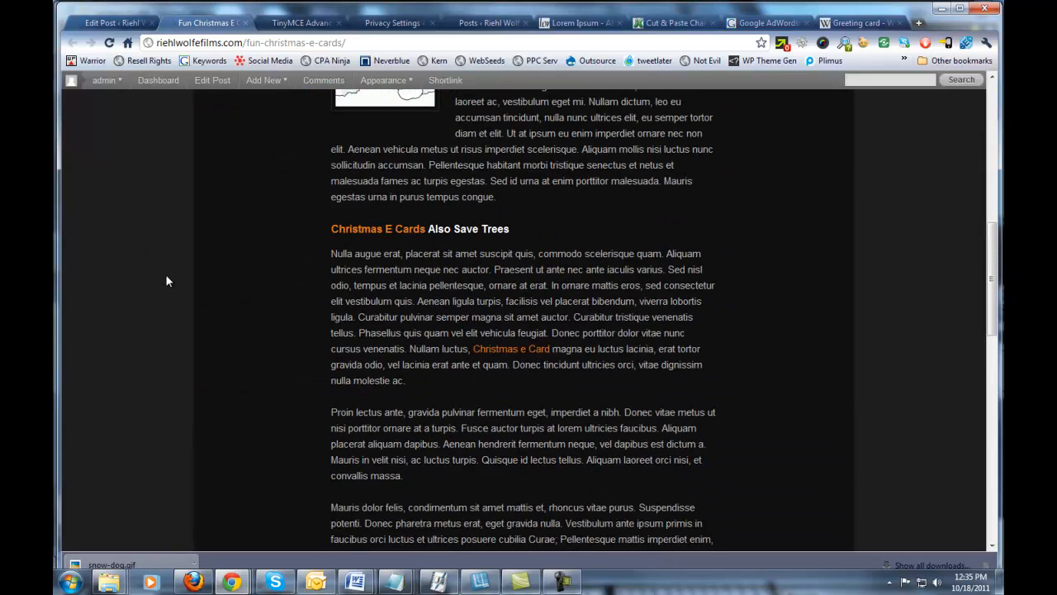
scroll(168, 276, "down", 2)
scroll(168, 276, "up", 3)
scroll(168, 269, "up", 6)
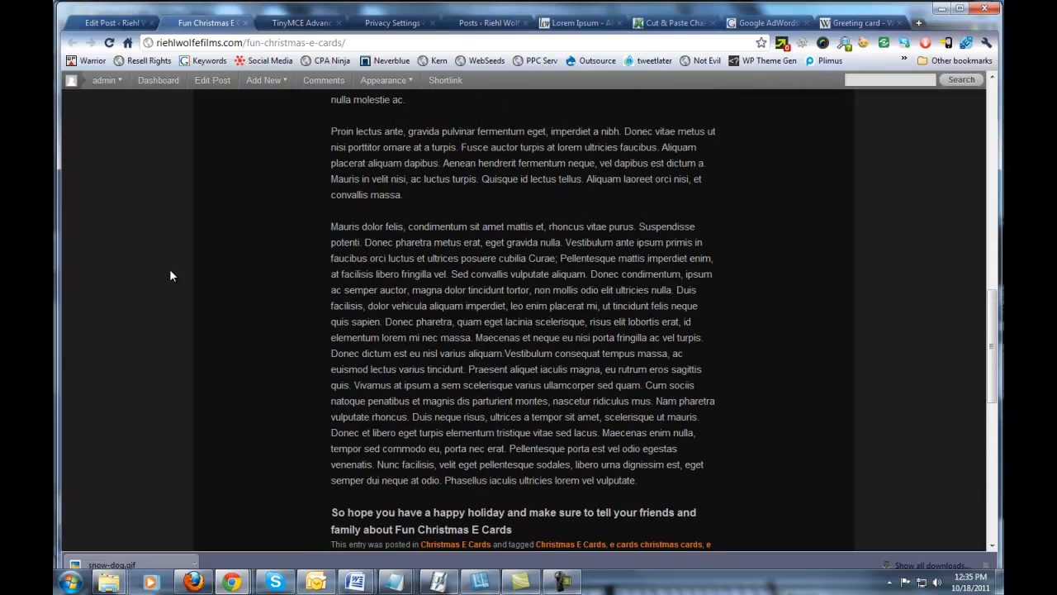
scroll(172, 269, "up", 1)
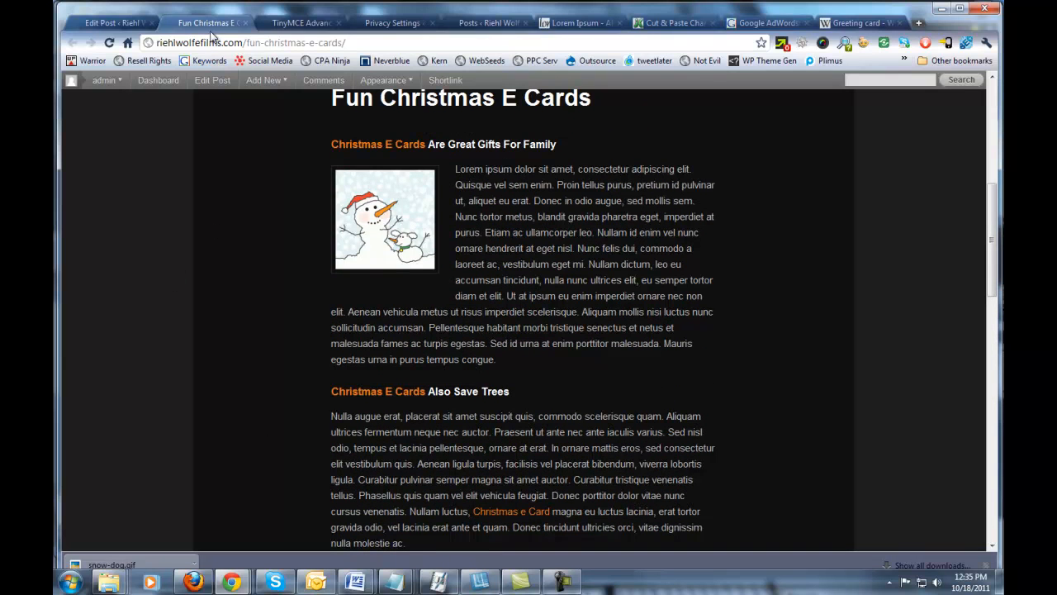
left_click(244, 23)
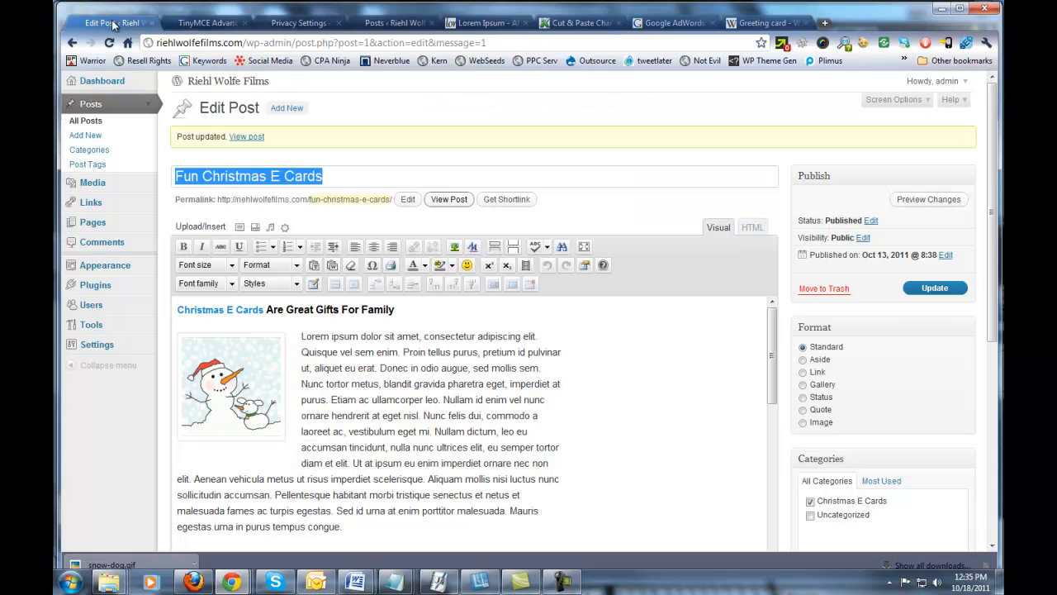